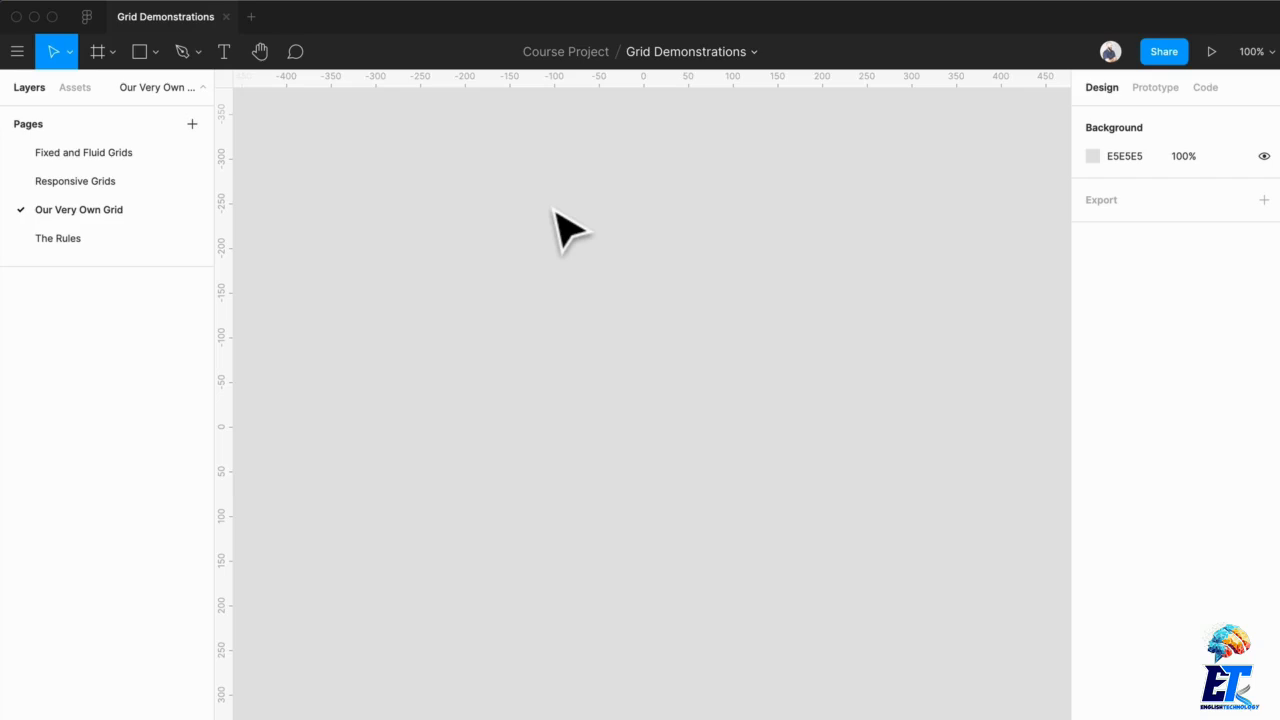
Step: Create a new frame using the MacBook desktop preset
{"action": "key", "text": "f"}
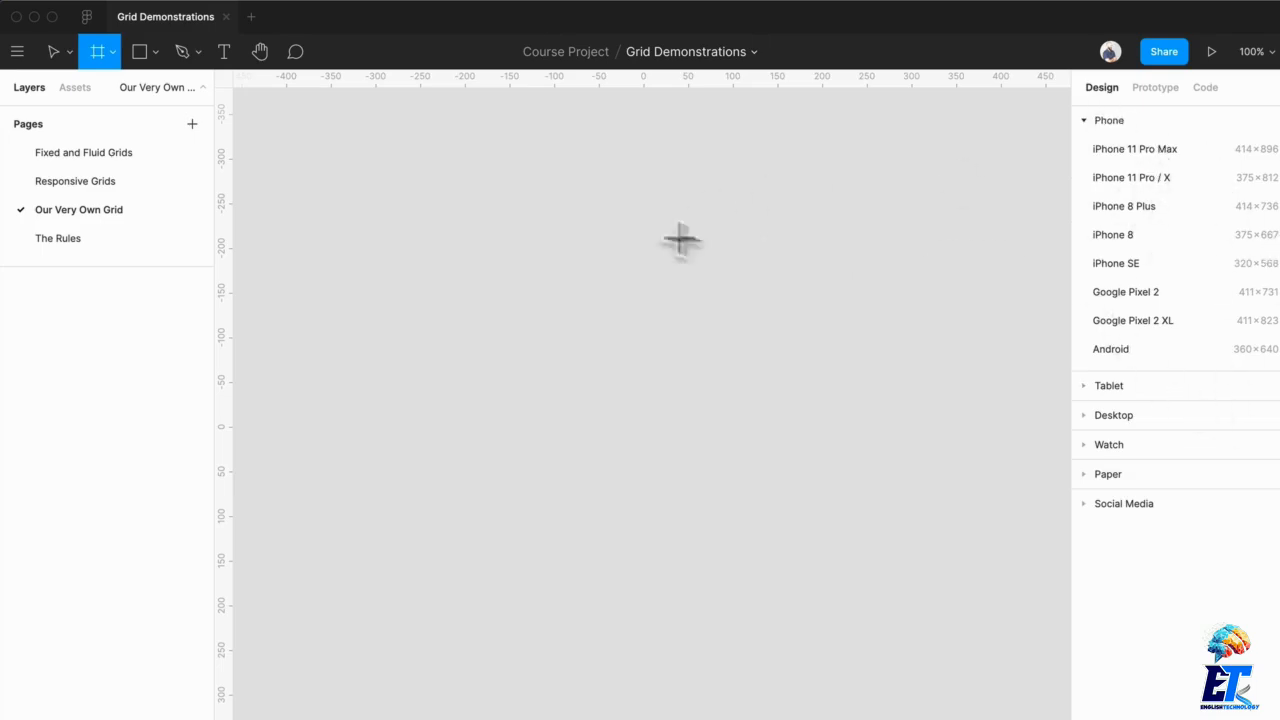
{"action": "left_click", "coordinate": [1131, 414]}
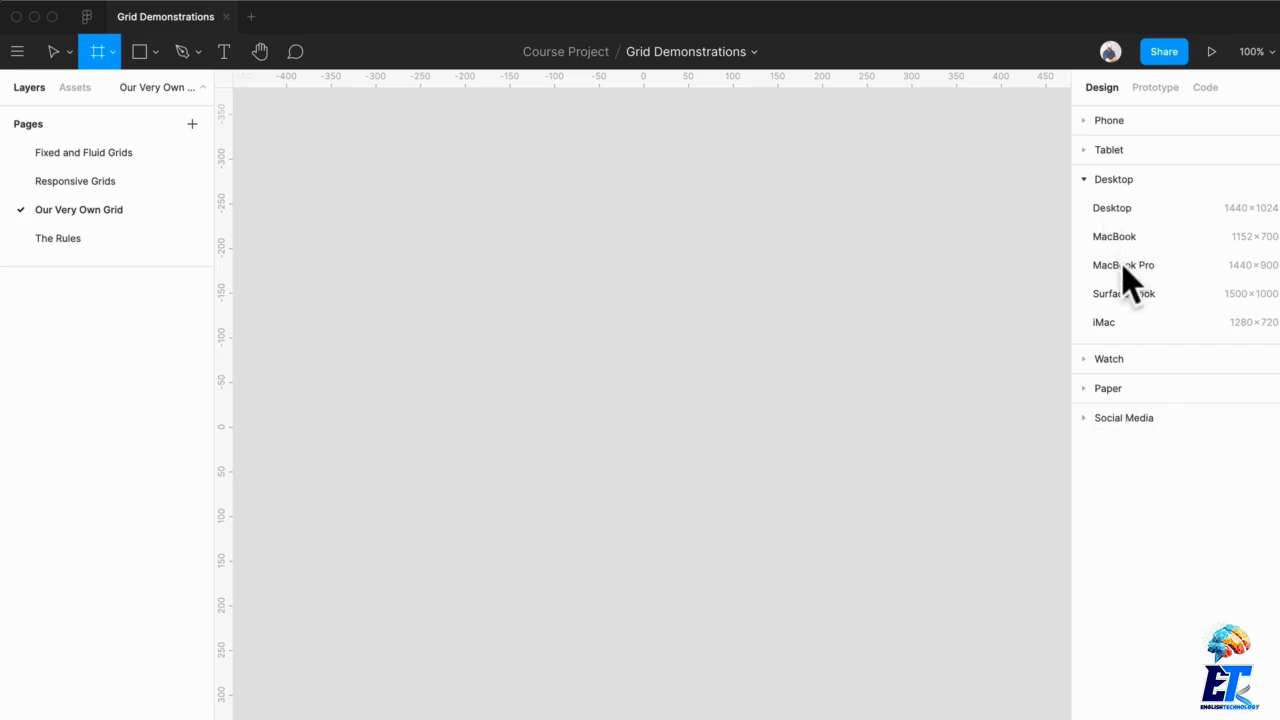
{"action": "left_click", "coordinate": [1121, 238]}
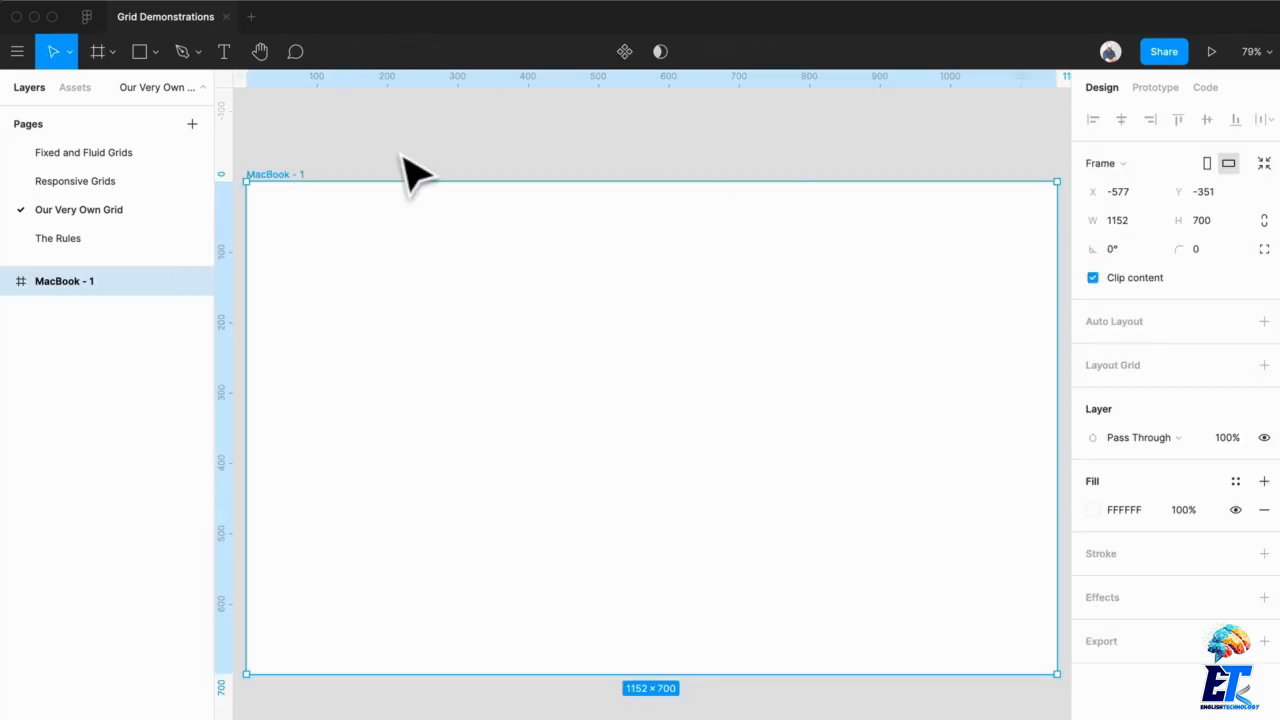
Step: Rename the new frame to "Our Grid"
{"action": "key", "text": "super+r"}
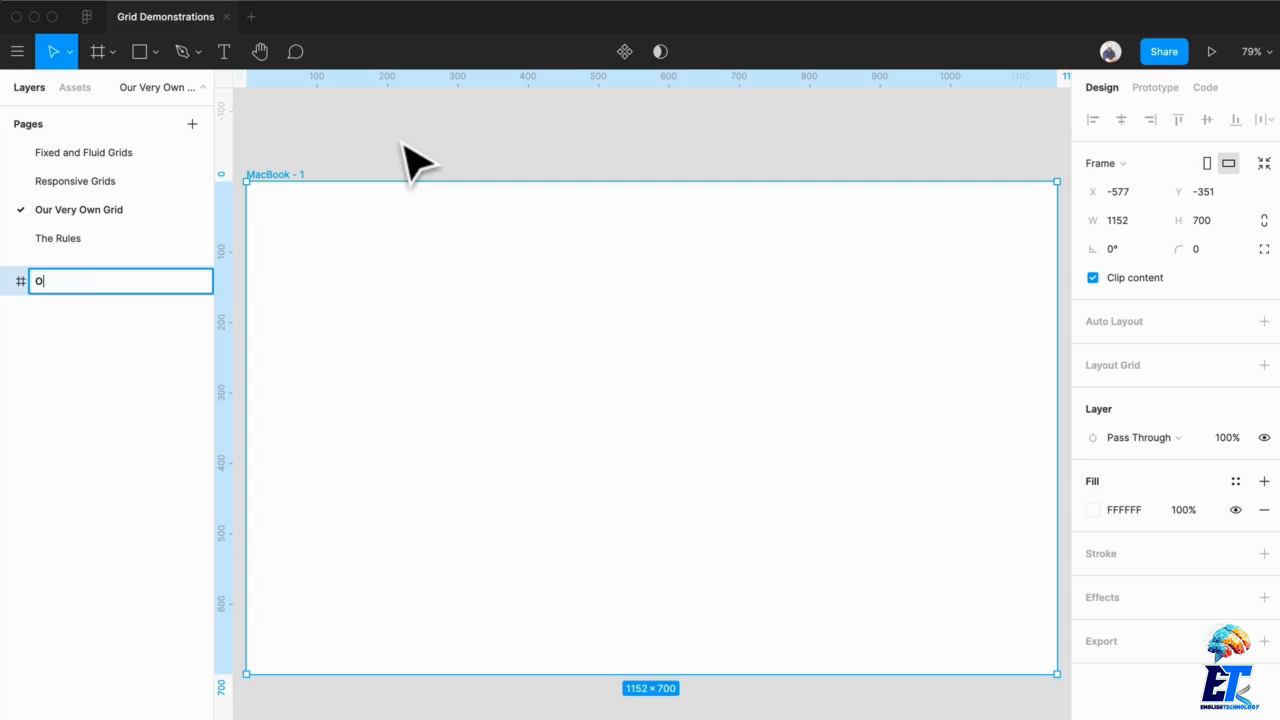
{"action": "type", "text": "Our Grid"}
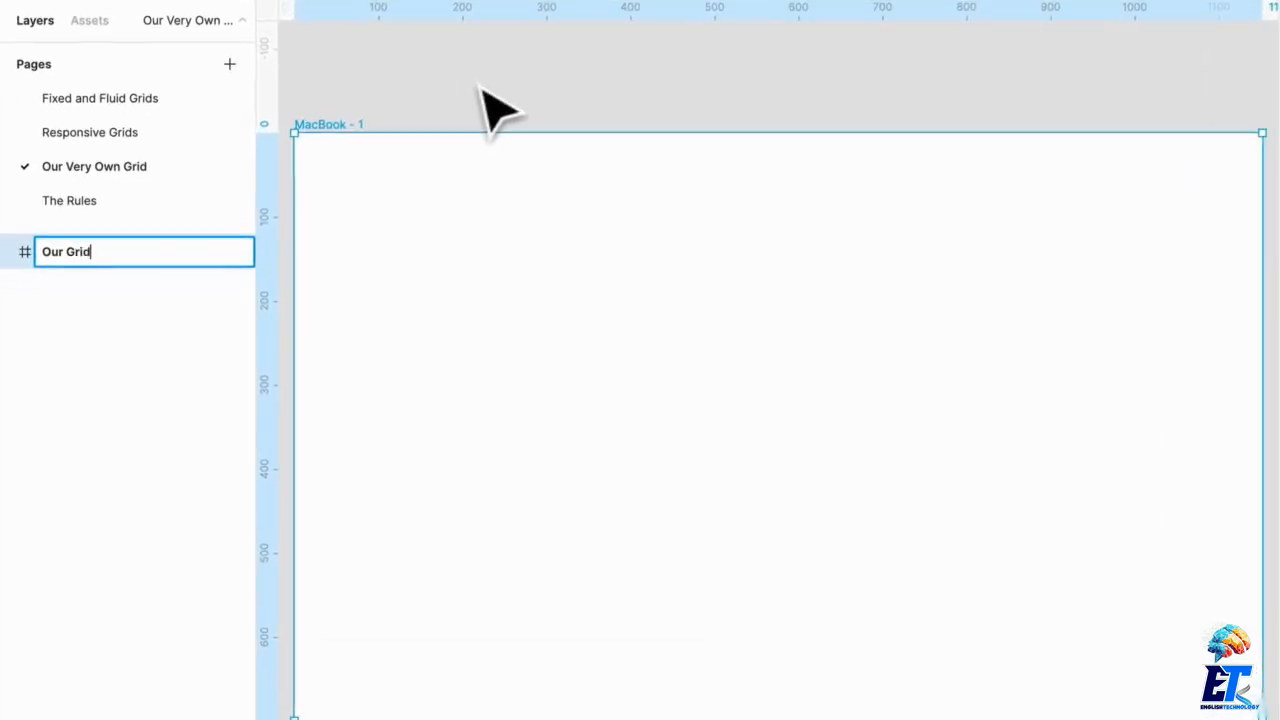
{"action": "key", "text": "Return"}
Step: Select the Our Grid frame and add a default layout grid to it
{"action": "left_click", "coordinate": [518, 118]}
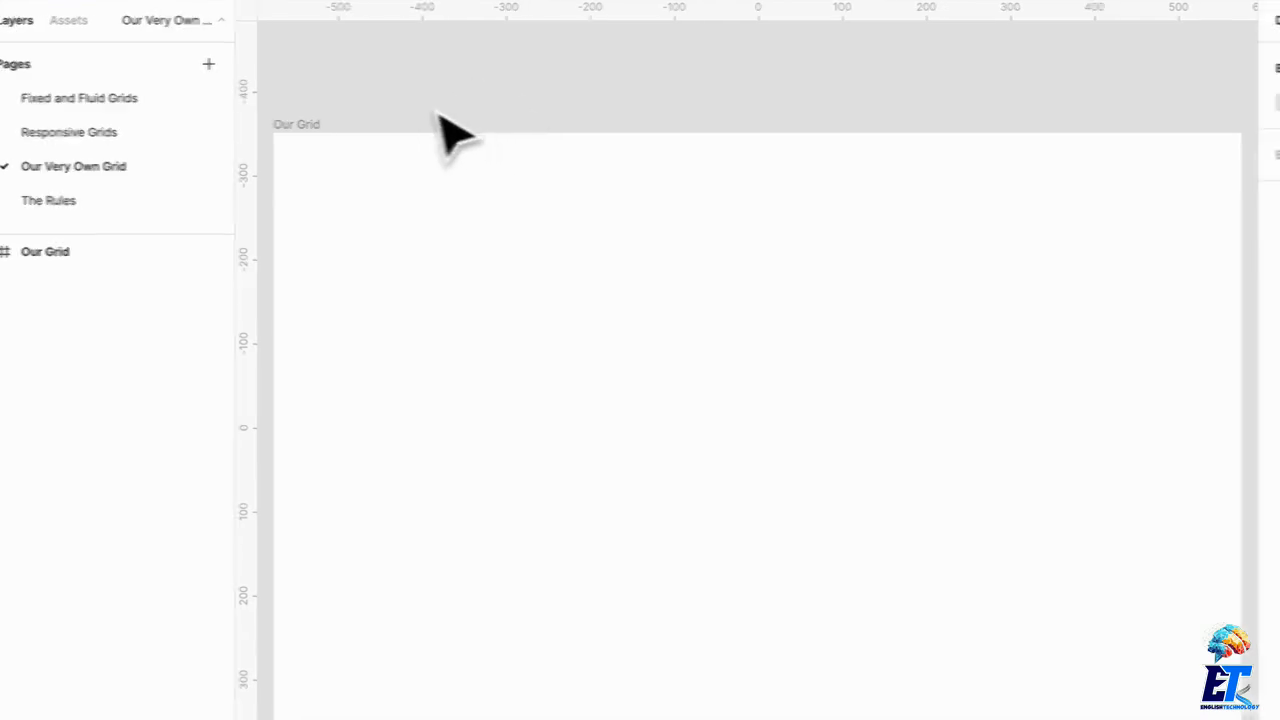
{"action": "left_click", "coordinate": [322, 134]}
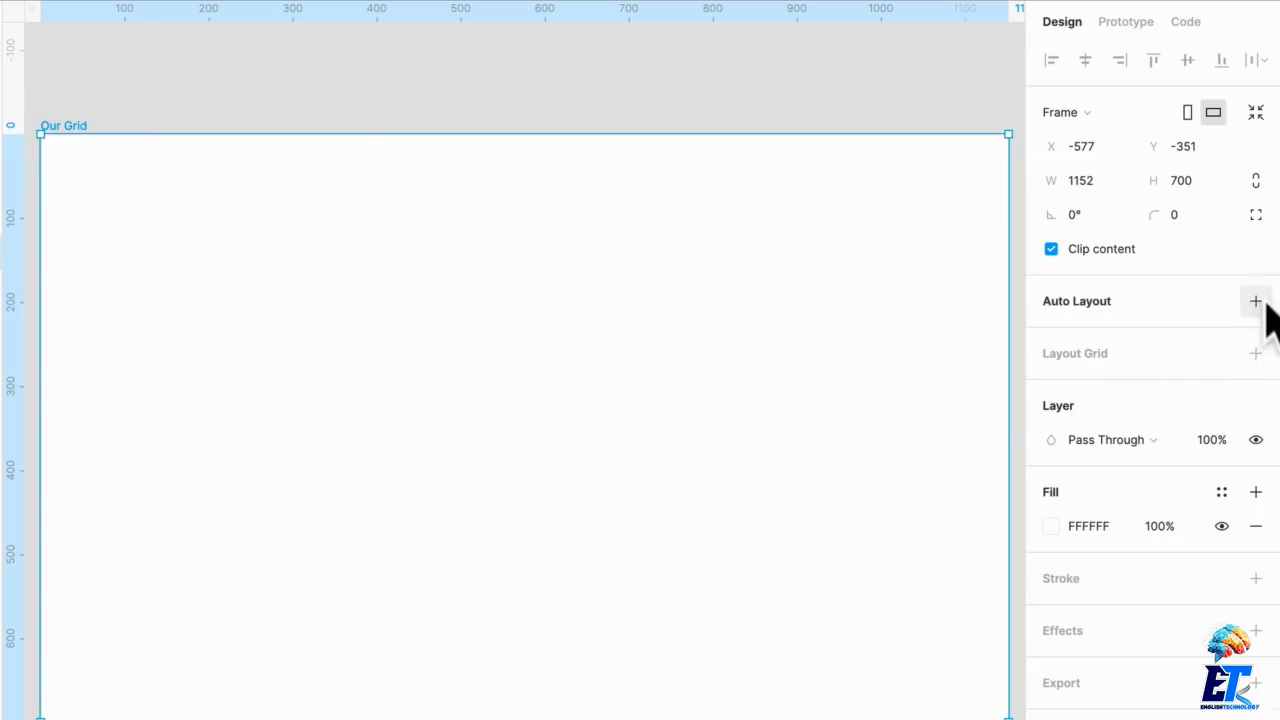
{"action": "left_click", "coordinate": [1256, 354]}
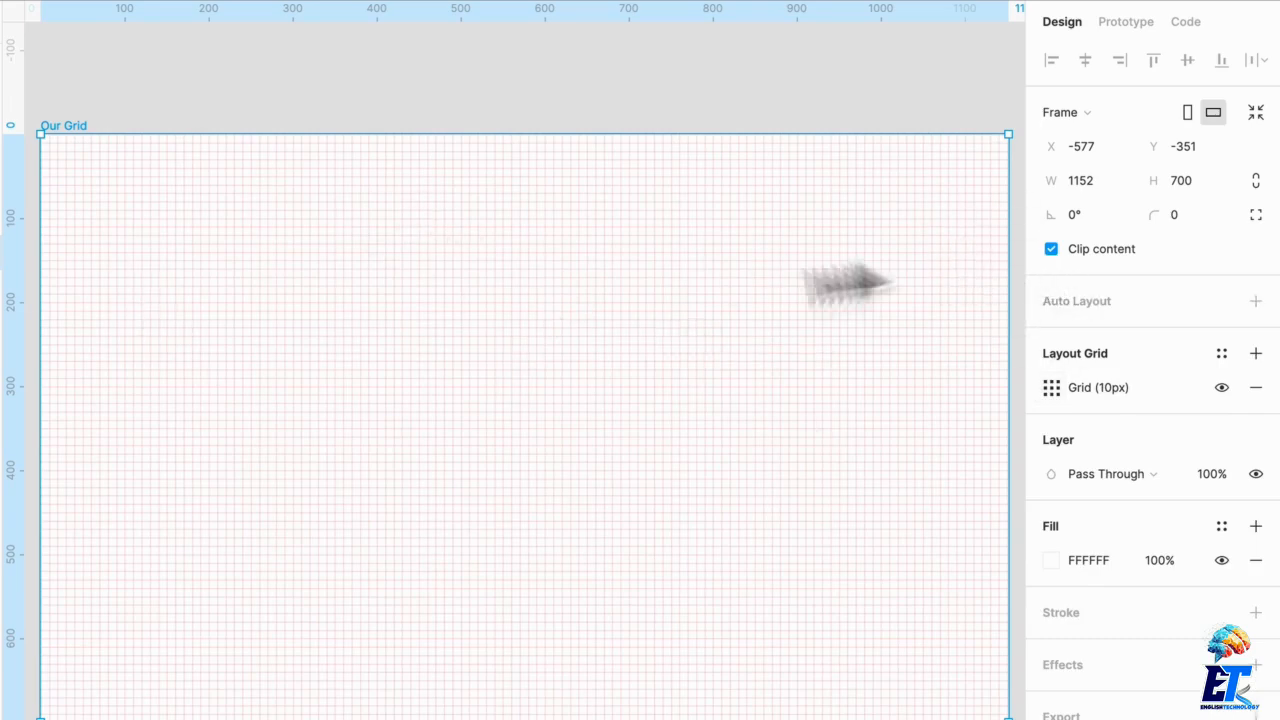
{"action": "scroll", "coordinate": [600, 345], "scroll_direction": "up", "scroll_amount": 10}
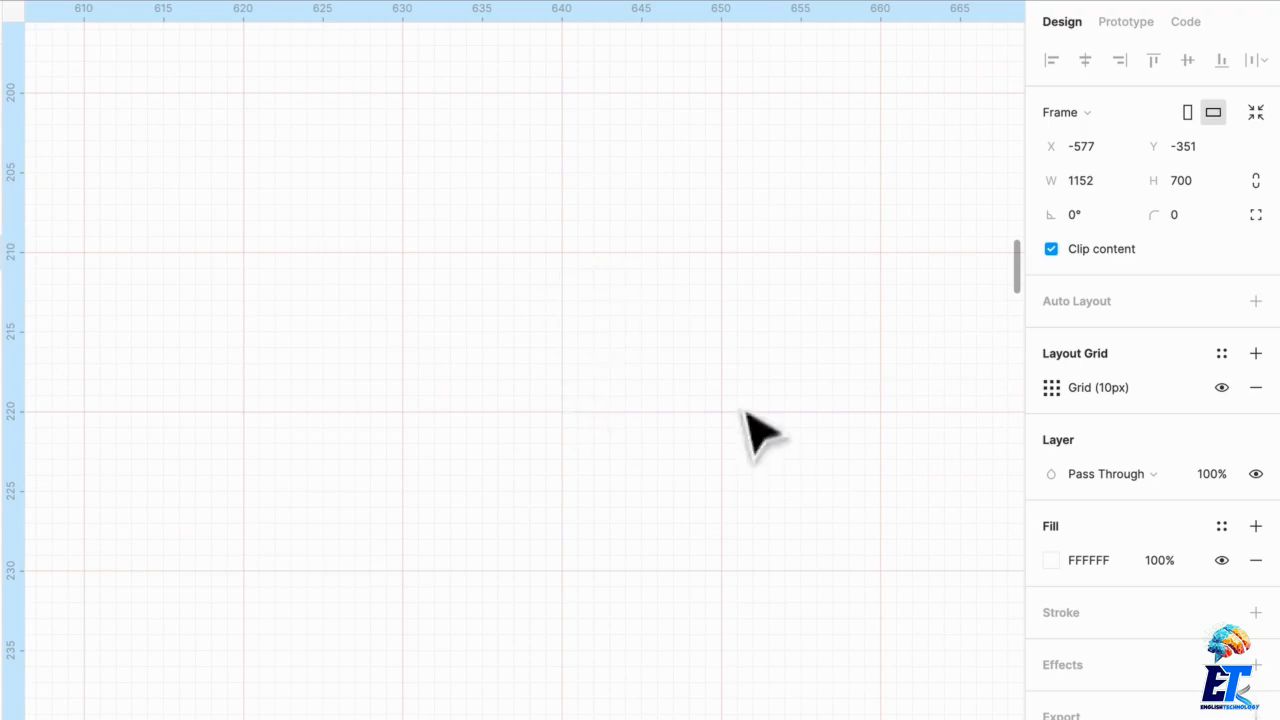
{"action": "key", "text": "shift+1"}
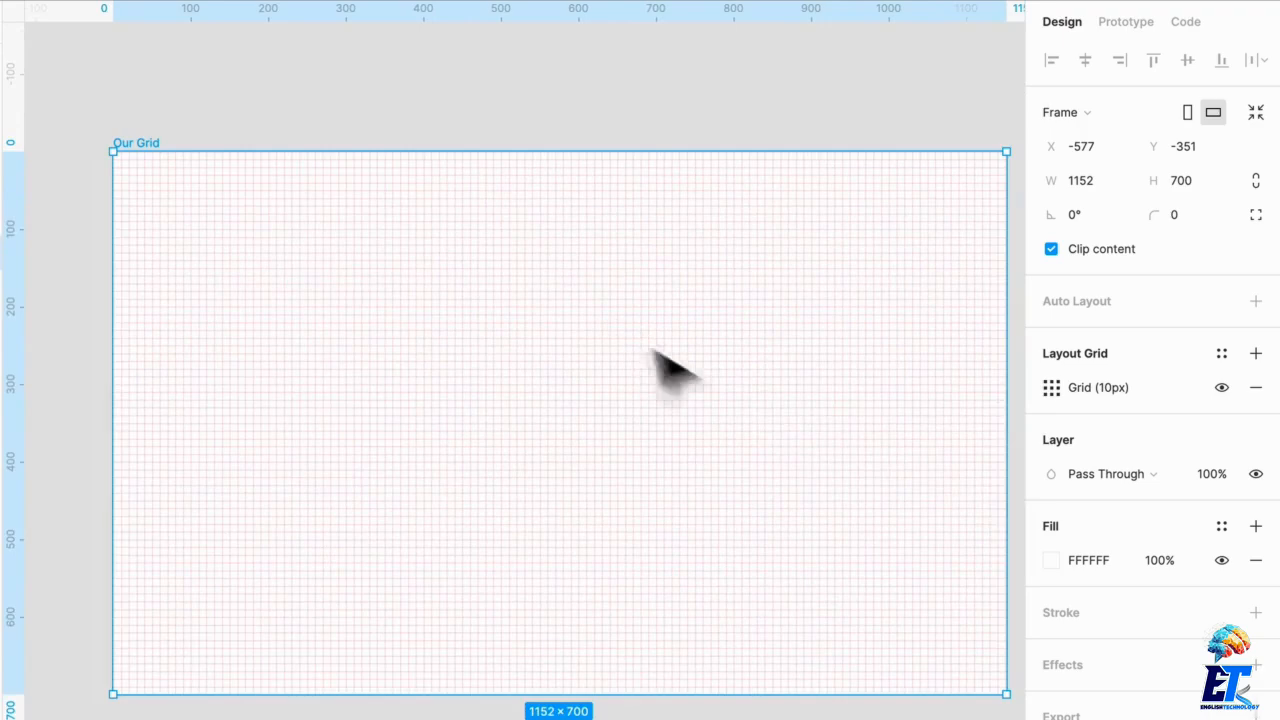
Step: Open the layout grid settings and switch the grid type to Columns
{"action": "left_click", "coordinate": [1051, 387]}
{"action": "left_click", "coordinate": [815, 394]}
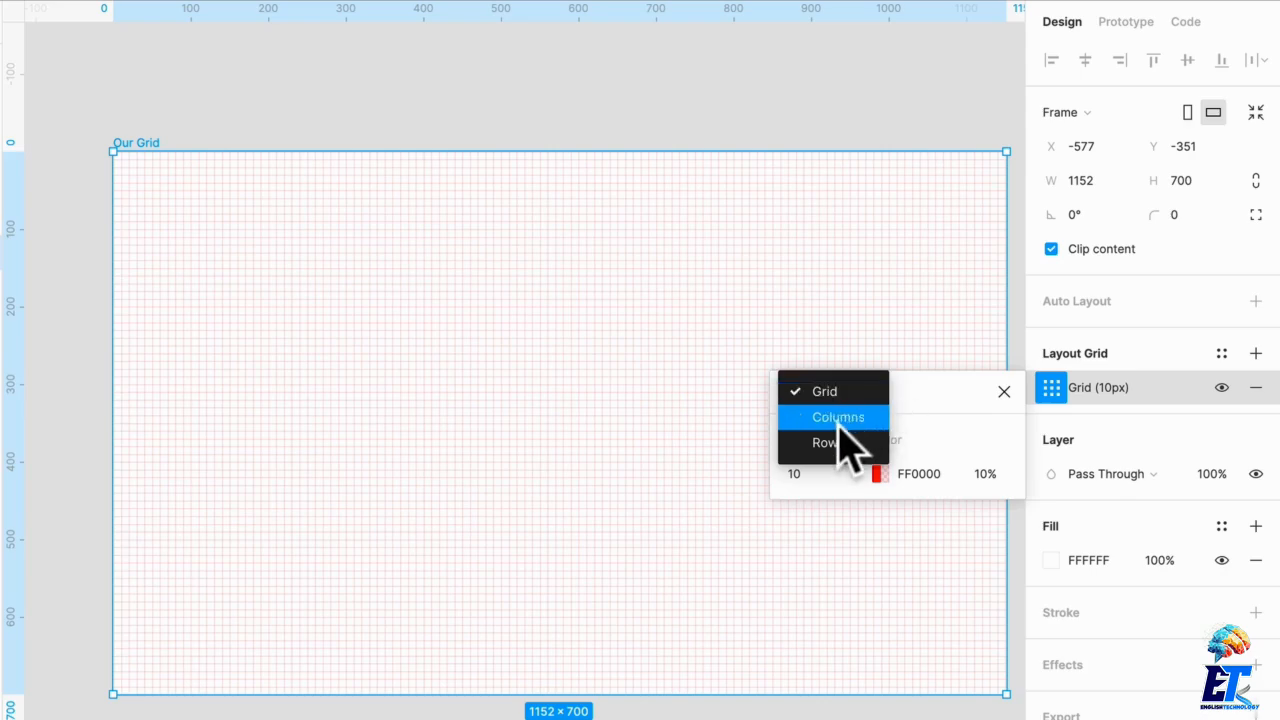
{"action": "left_click", "coordinate": [838, 418]}
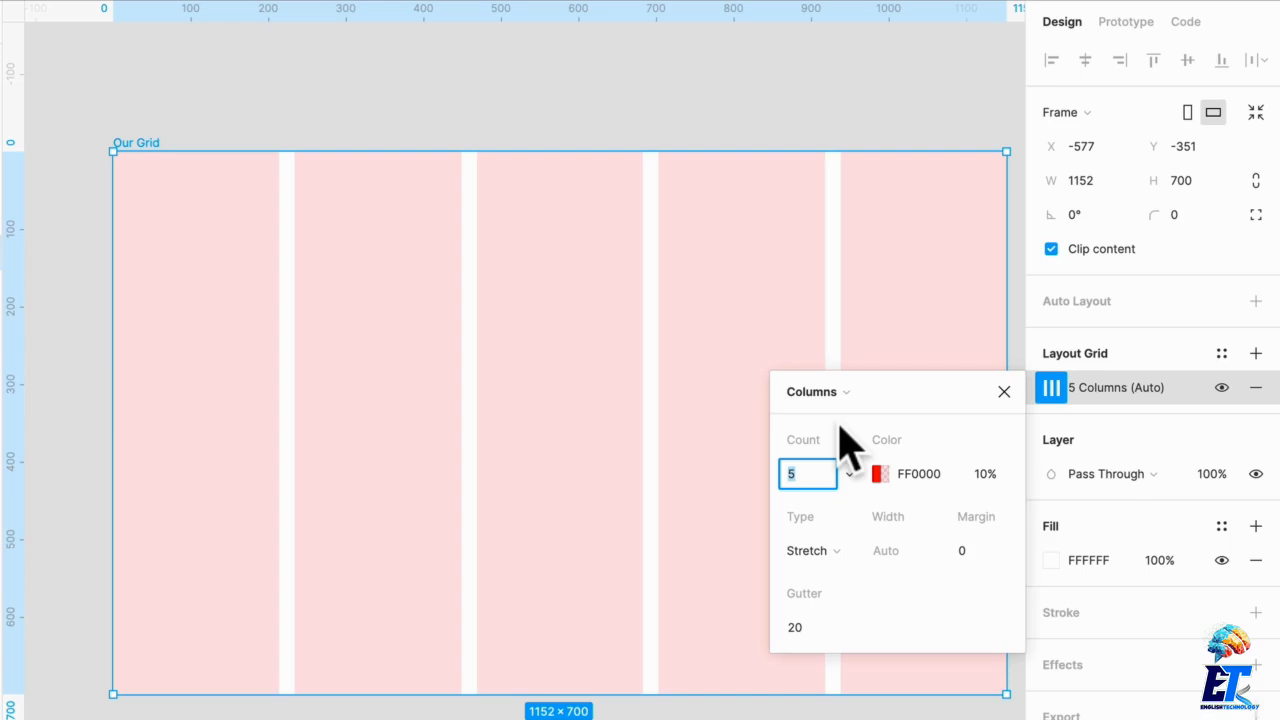
Step: Set the column layout grid's count to 12
{"action": "left_click", "coordinate": [881, 474]}
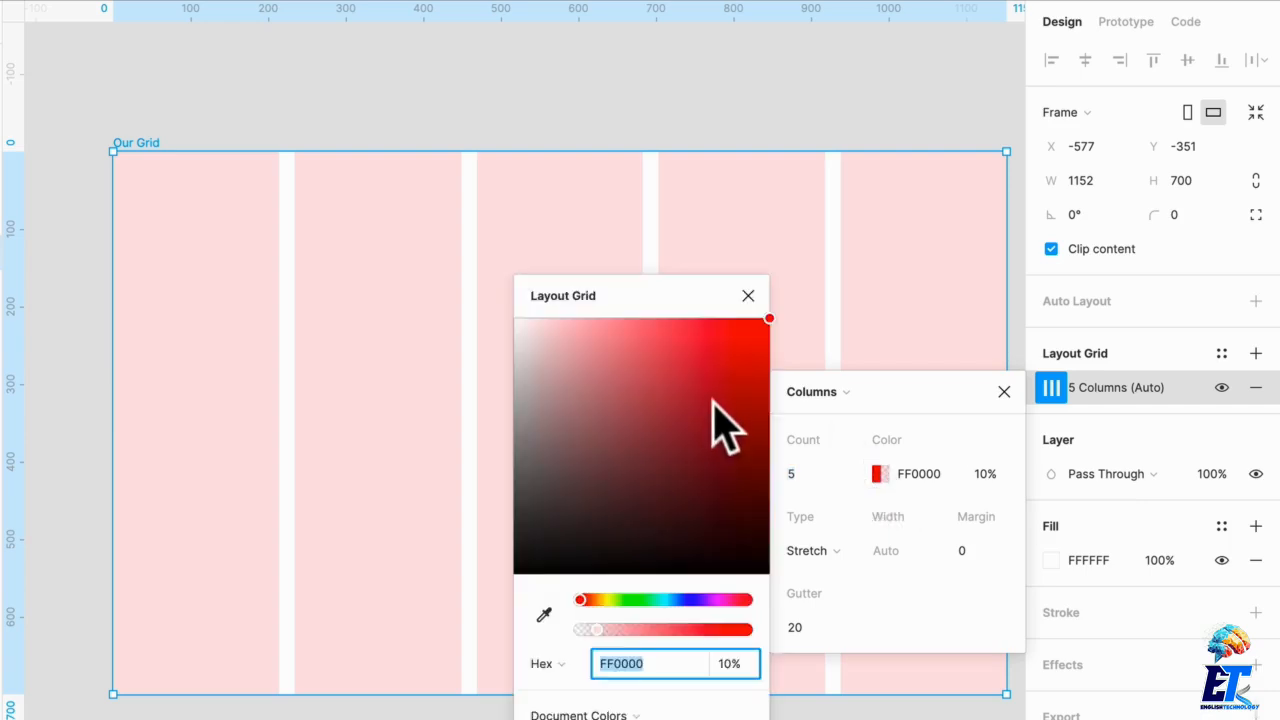
{"action": "left_click_drag", "start_coordinate": [660, 603], "coordinate": [531, 598]}
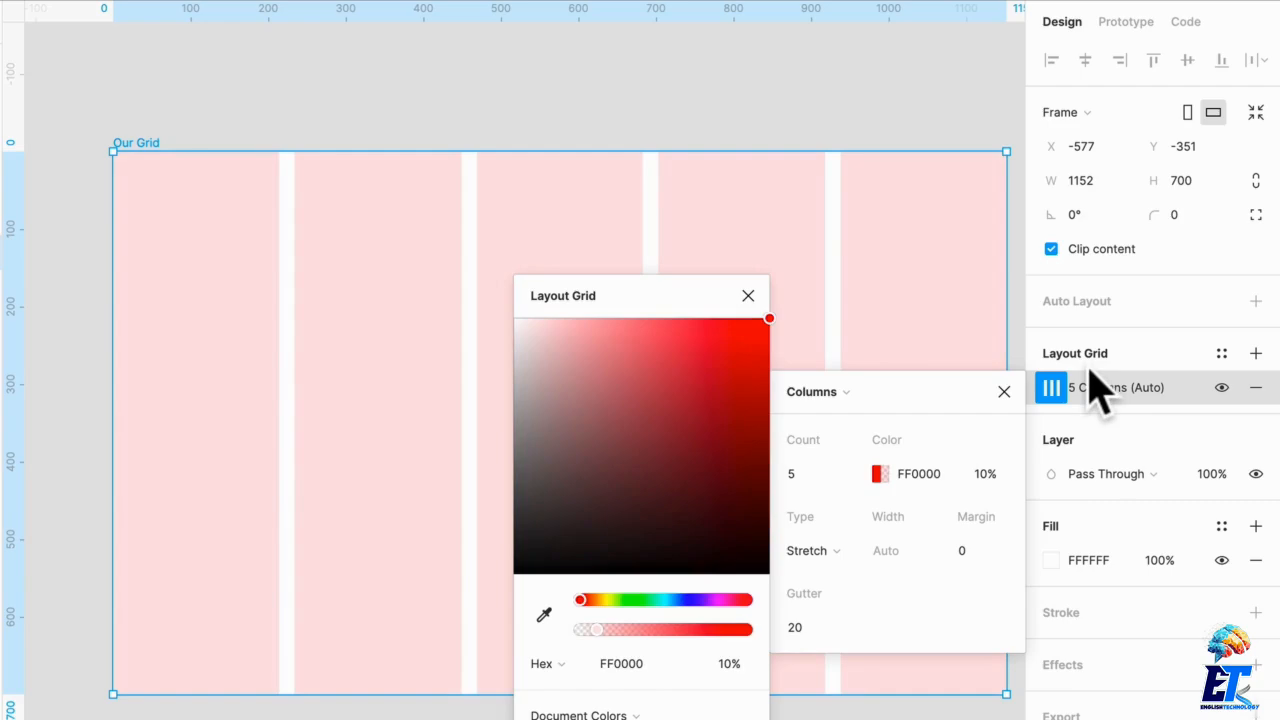
{"action": "left_click", "coordinate": [830, 476]}
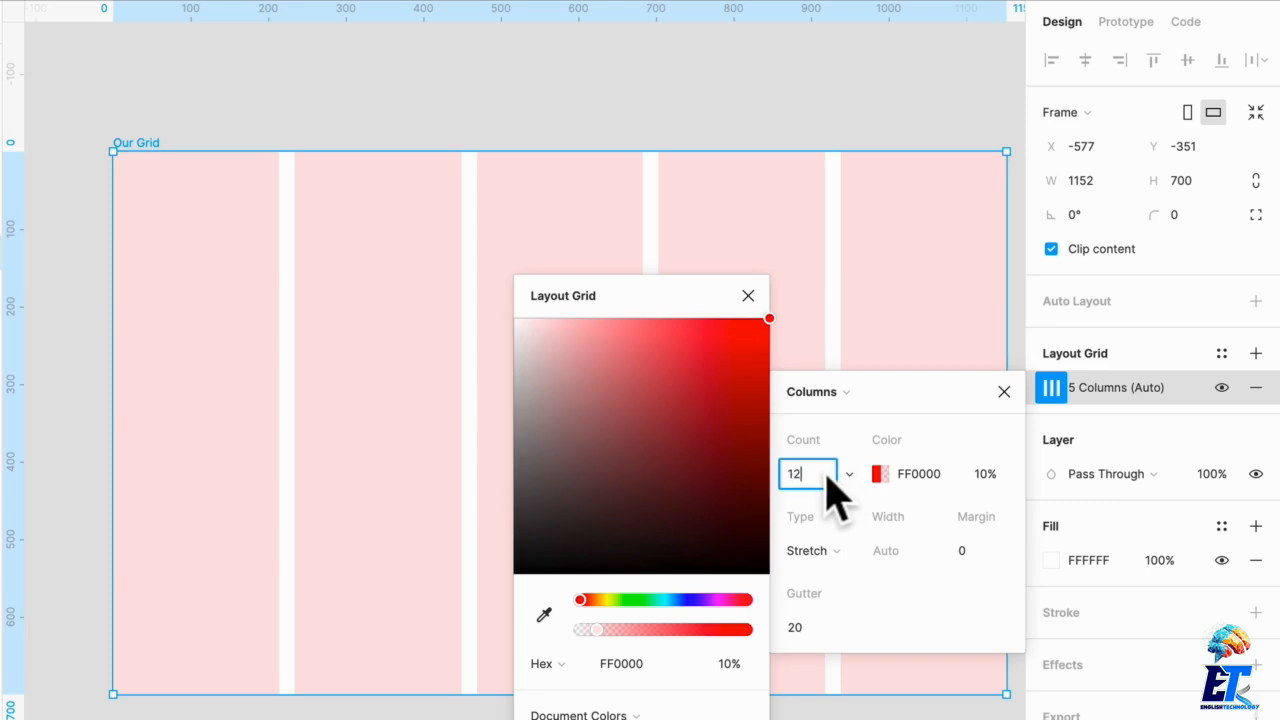
{"action": "type", "text": "12"}
{"action": "key", "text": "Return"}
{"action": "left_click", "coordinate": [748, 295]}
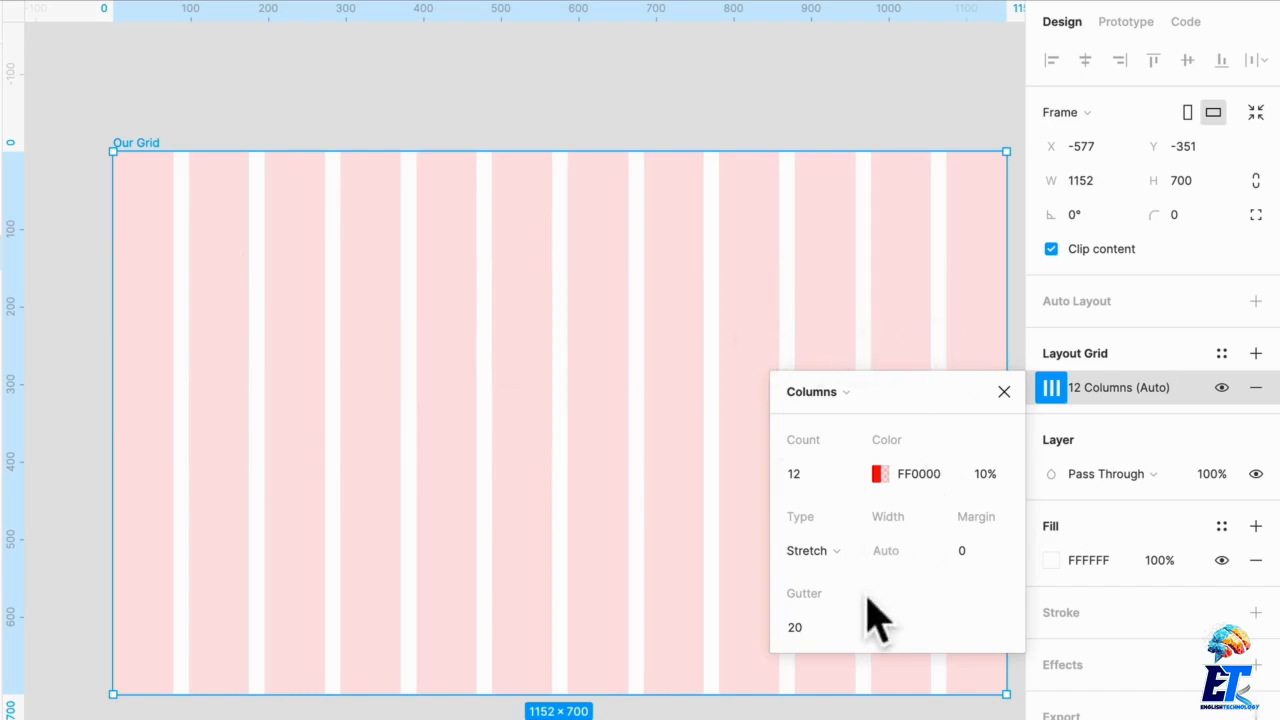
Step: Set the column grid's gutter to 16 and its margin to 16
{"action": "left_click", "coordinate": [808, 628]}
{"action": "type", "text": "16"}
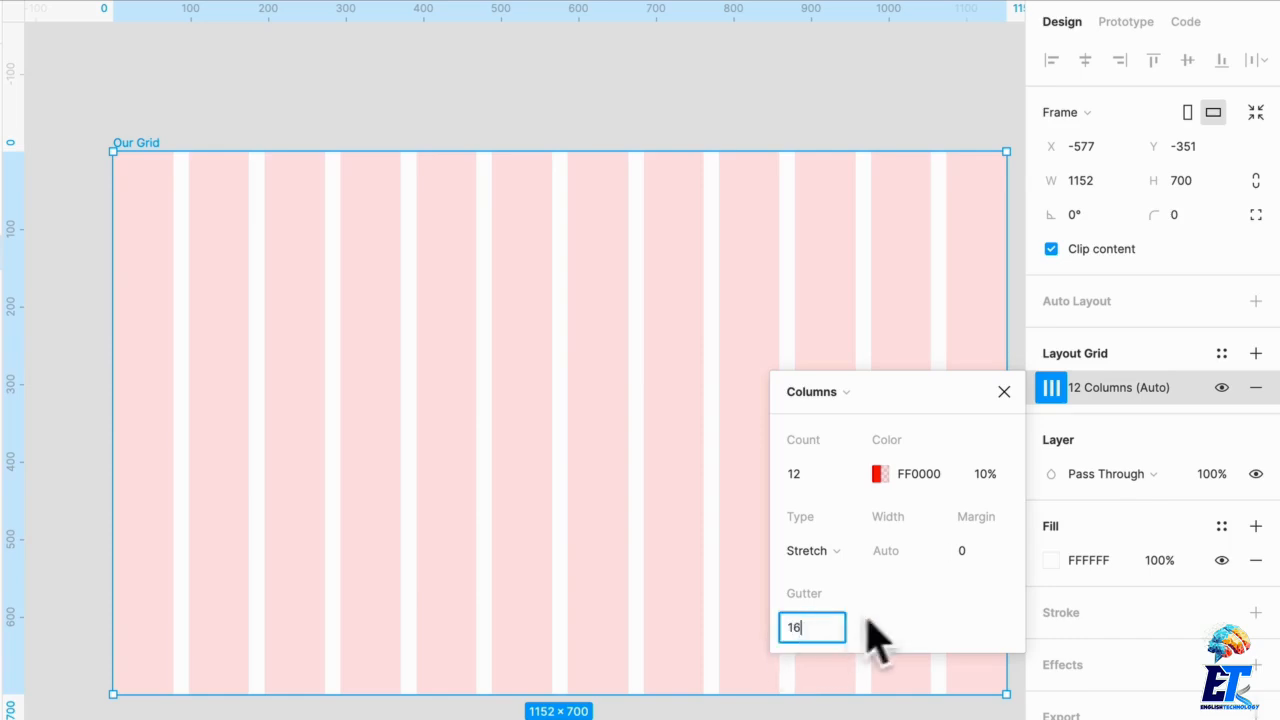
{"action": "left_click", "coordinate": [983, 558]}
{"action": "type", "text": "16"}
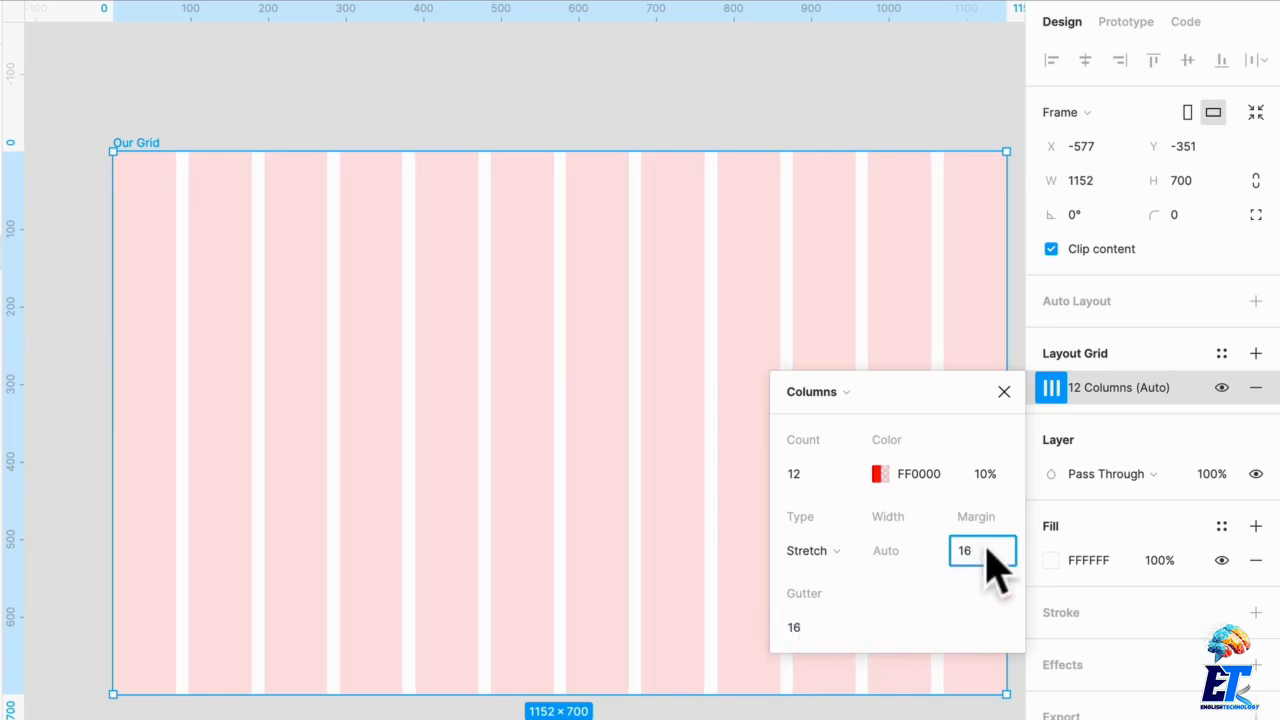
{"action": "left_click", "coordinate": [831, 551]}
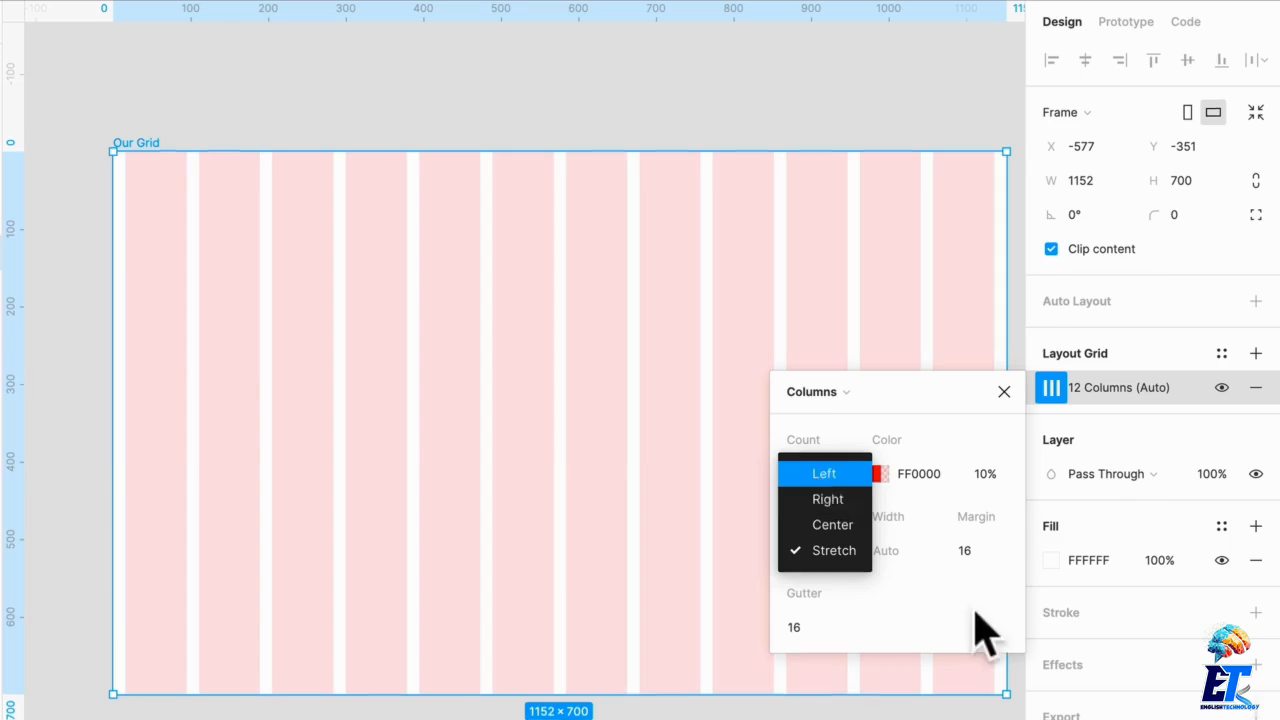
{"action": "left_click", "coordinate": [975, 708]}
{"action": "left_click", "coordinate": [975, 712]}
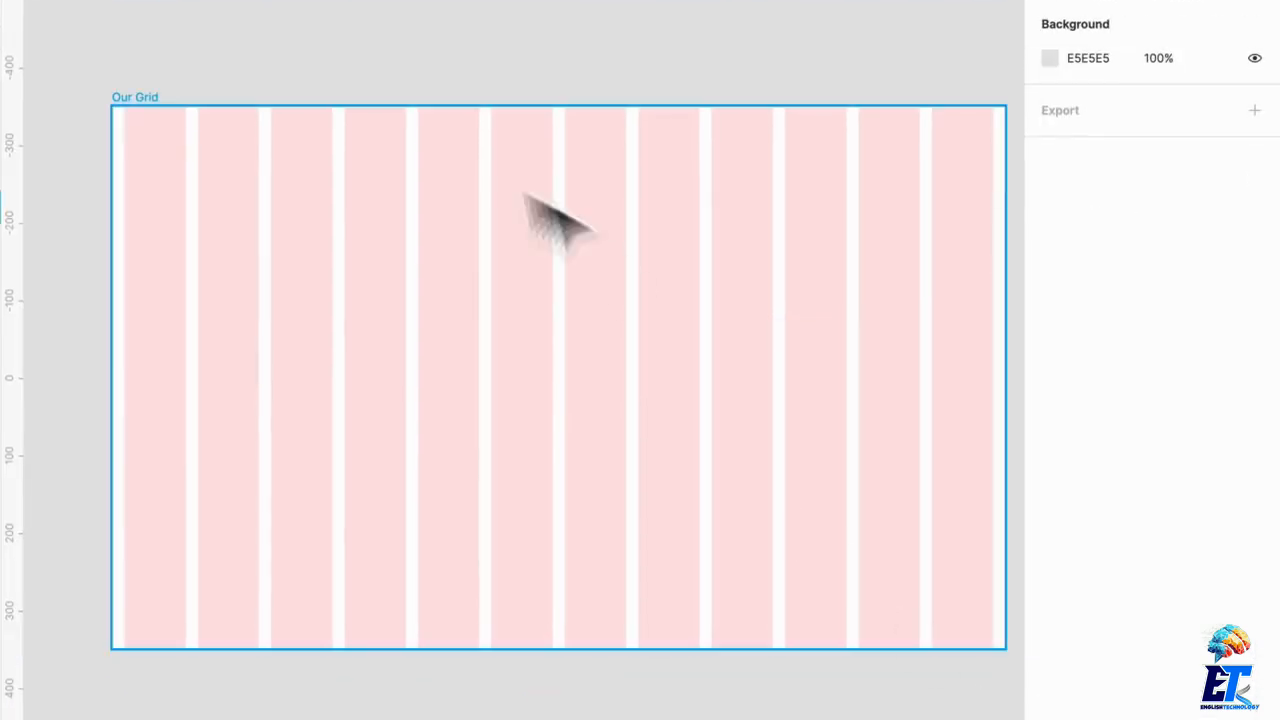
Step: Resize the Our Grid frame narrower, to about 906 px wide
{"action": "left_click", "coordinate": [214, 200]}
{"action": "left_click_drag", "start_coordinate": [1006, 280], "coordinate": [840, 314]}
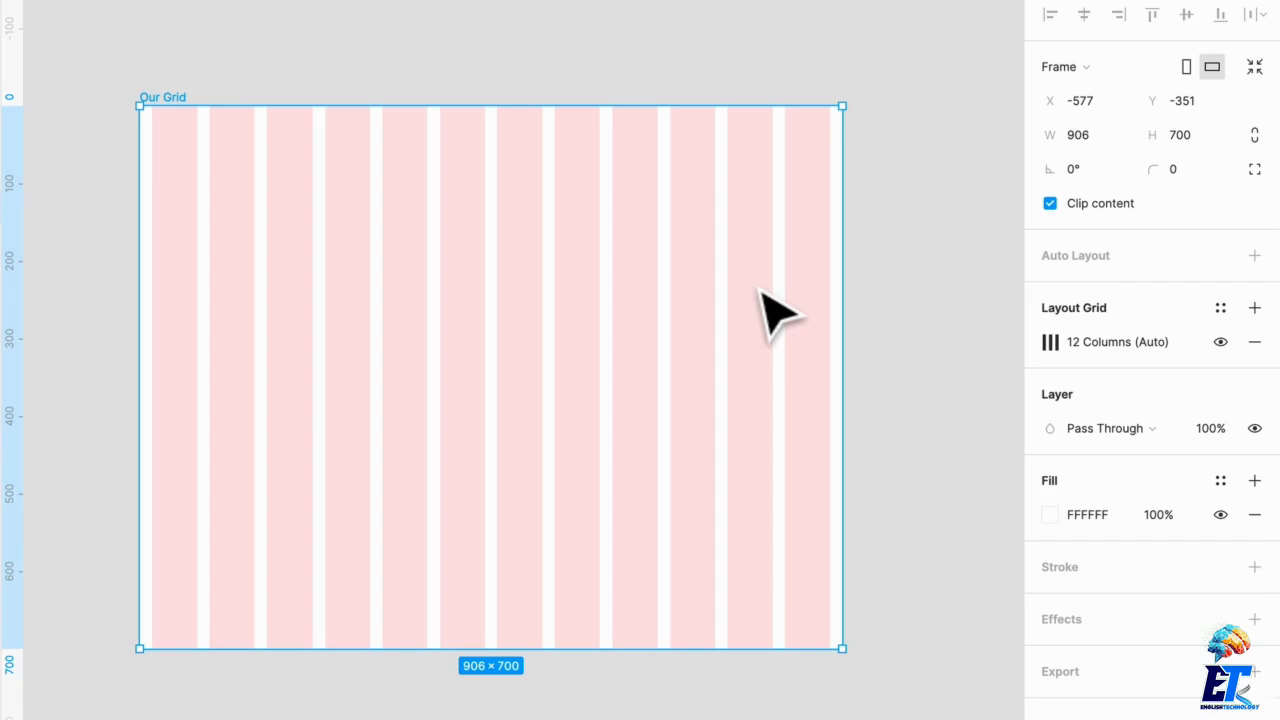
Step: Draw a nested frame about 281 × 254 px inside the Our Grid frame
{"action": "scroll", "coordinate": [757, 294], "scroll_direction": "left", "scroll_amount": 2}
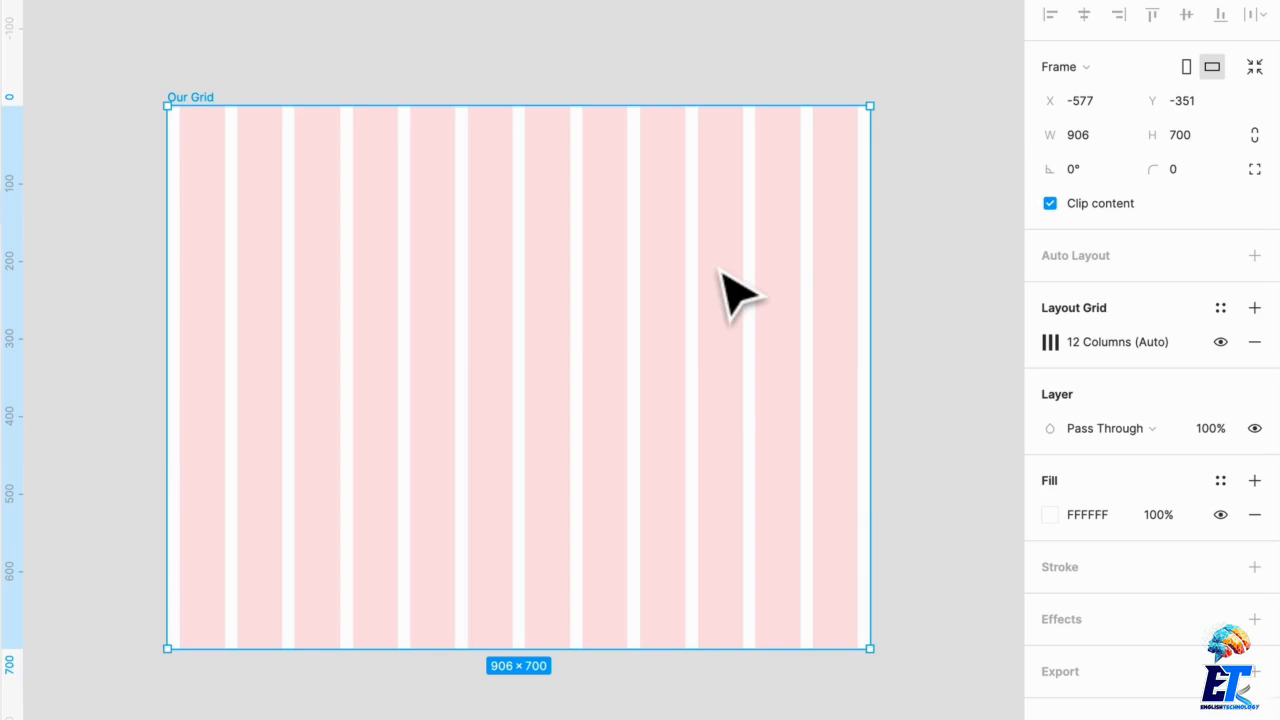
{"action": "scroll", "coordinate": [404, 190], "scroll_direction": "left", "scroll_amount": 1}
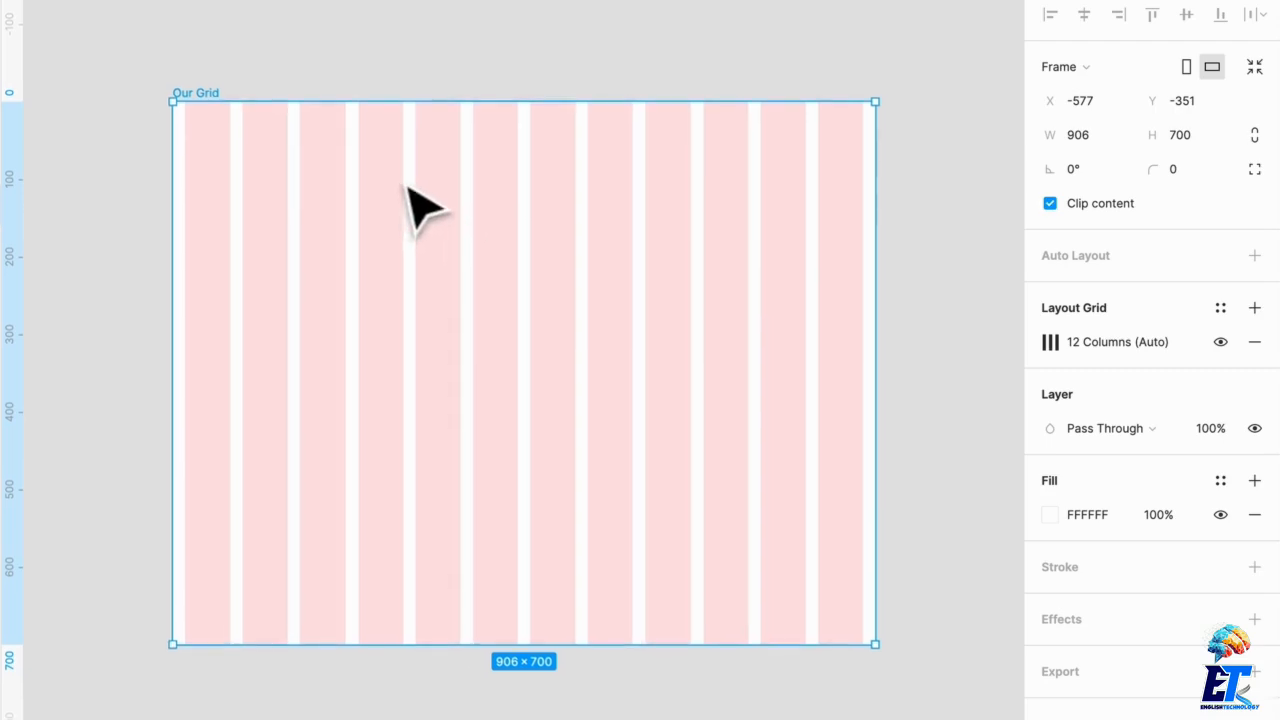
{"action": "key", "text": "r"}
{"action": "key", "text": "f"}
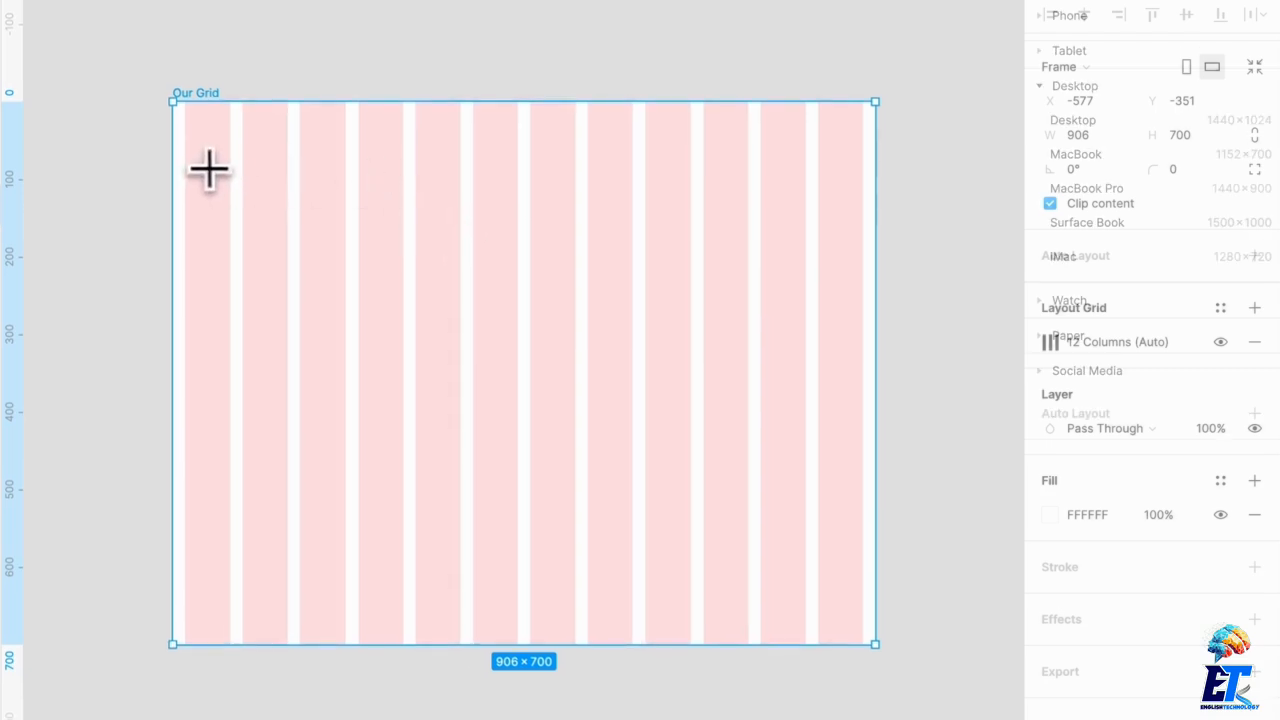
{"action": "scroll", "coordinate": [240, 165], "scroll_direction": "down", "scroll_amount": 1}
{"action": "left_click_drag", "start_coordinate": [242, 155], "coordinate": [461, 352]}
{"action": "scroll", "coordinate": [352, 240], "scroll_direction": "up", "scroll_amount": 3}
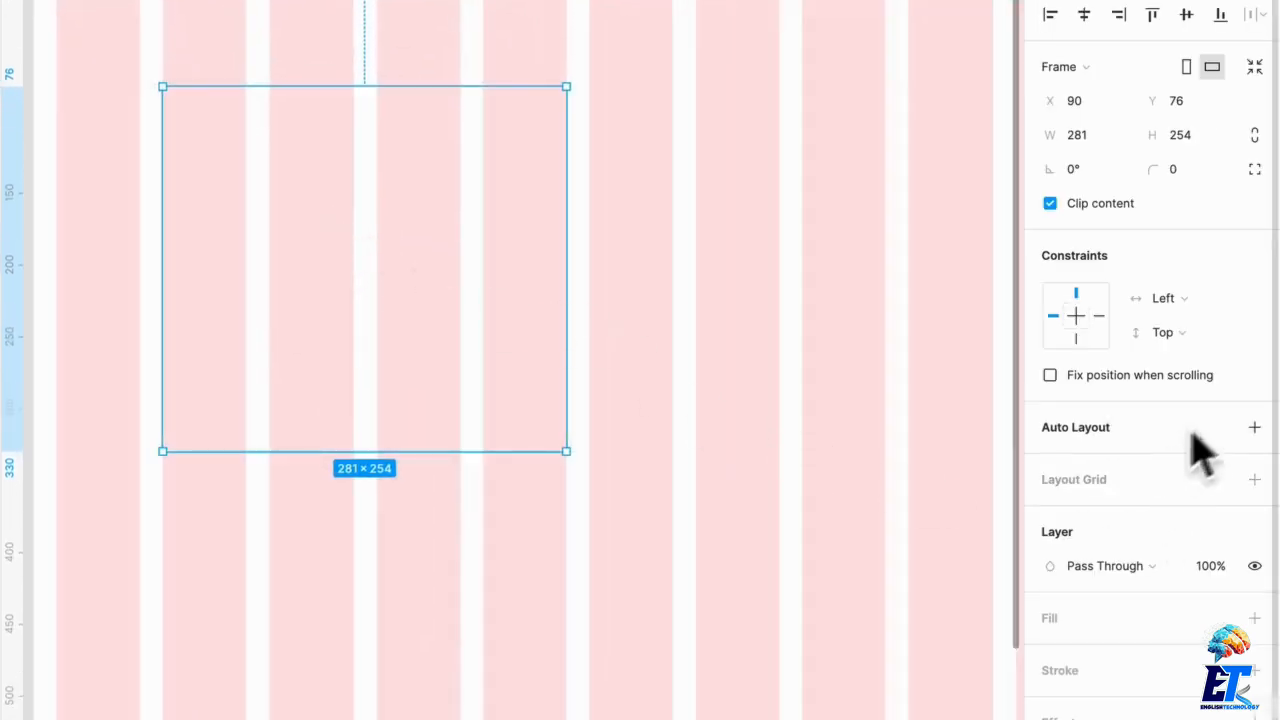
Step: Add a layout grid to the nested frame and switch its type to Columns
{"action": "left_click", "coordinate": [1254, 480]}
{"action": "left_click", "coordinate": [1049, 514]}
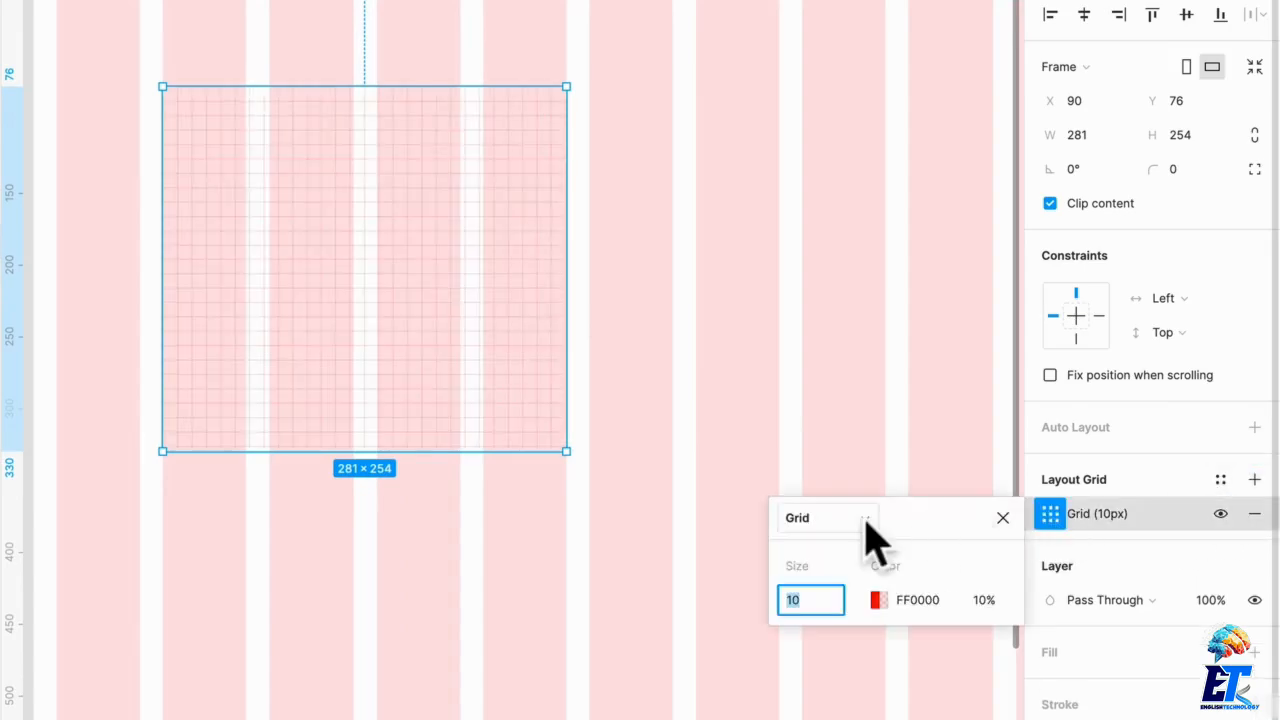
{"action": "left_click", "coordinate": [815, 518]}
{"action": "left_click", "coordinate": [850, 557]}
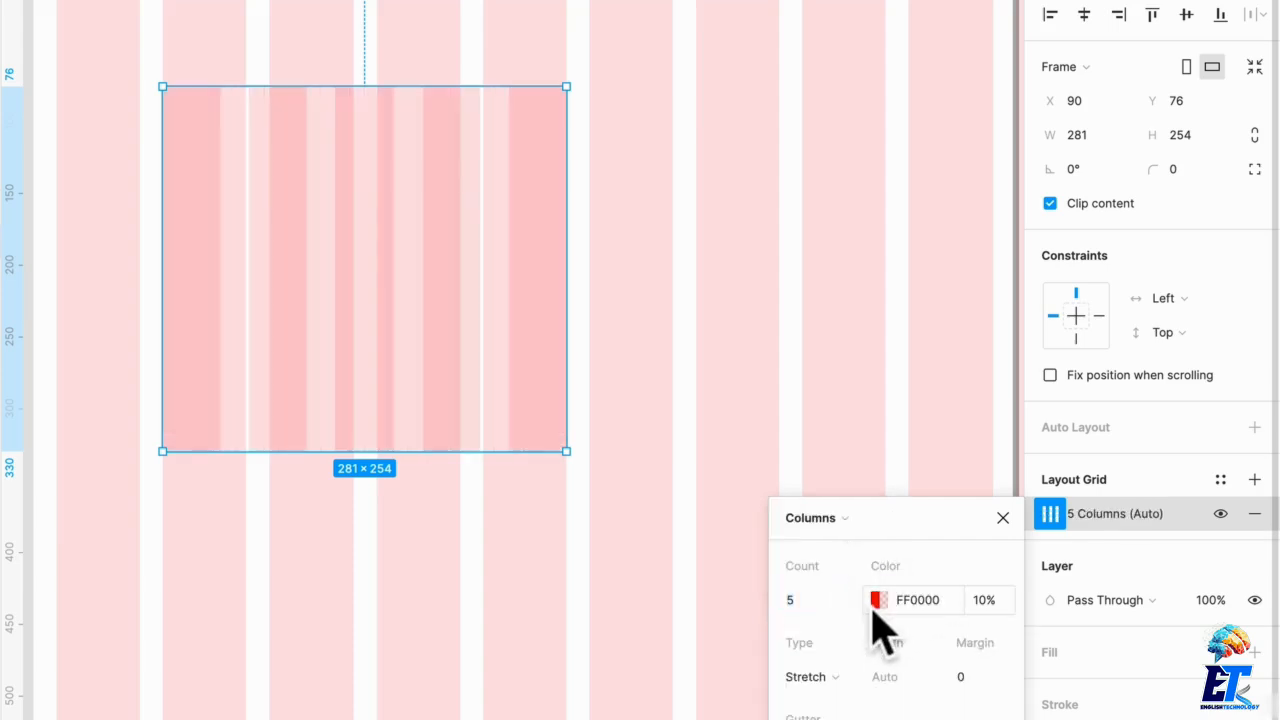
Step: Set the nested frame's column grid color to blue 0057FF at 20% opacity
{"action": "left_click", "coordinate": [878, 600]}
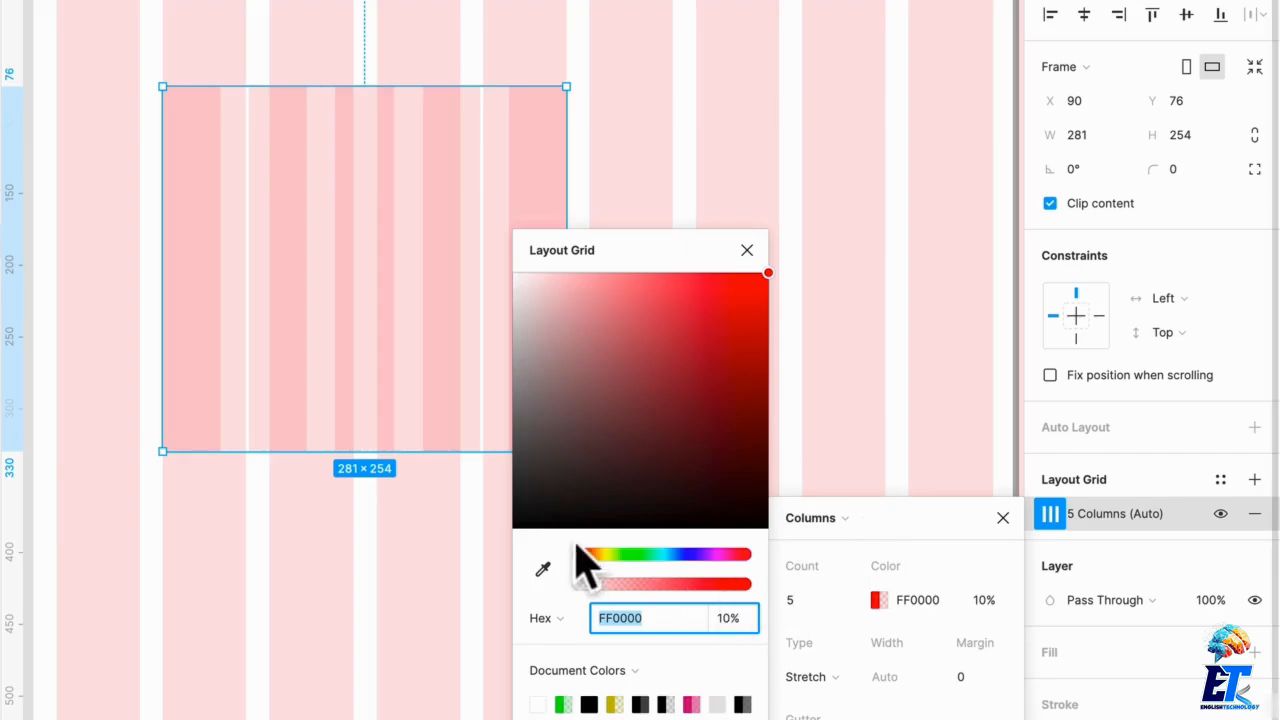
{"action": "left_click_drag", "start_coordinate": [586, 554], "coordinate": [680, 556]}
{"action": "left_click", "coordinate": [615, 586]}
{"action": "left_click_drag", "start_coordinate": [615, 586], "coordinate": [612, 586]}
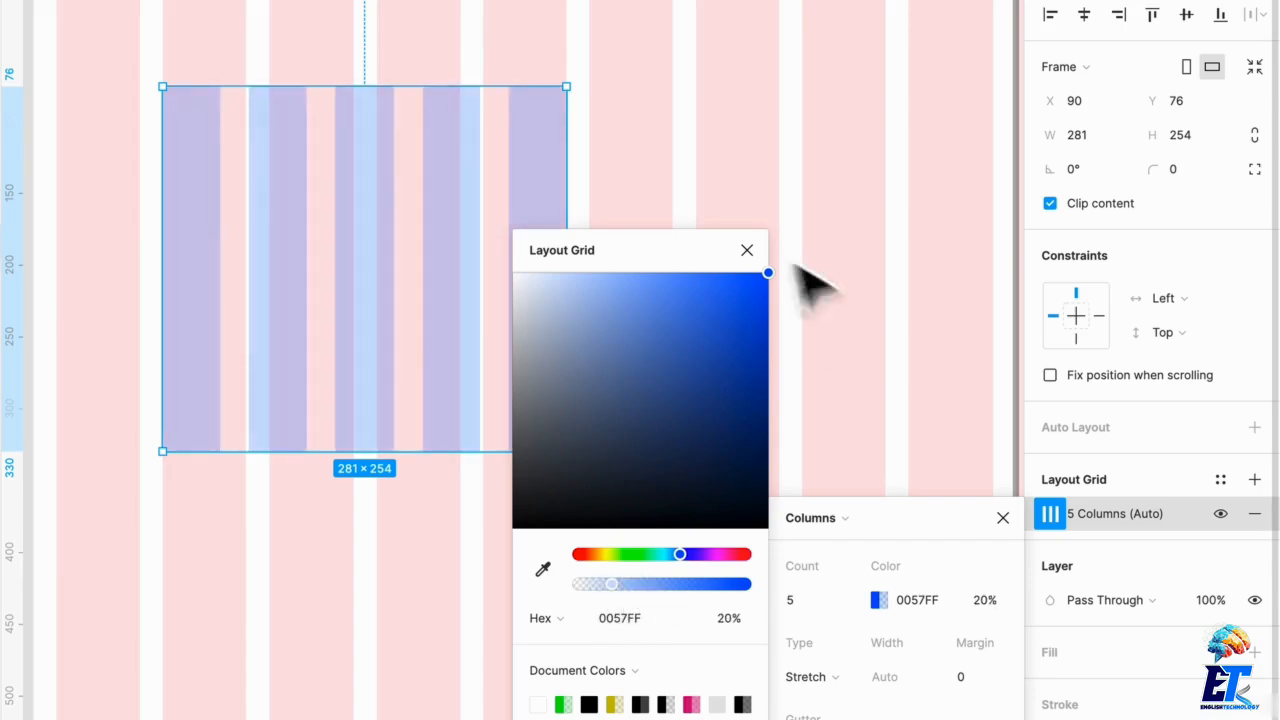
{"action": "left_click", "coordinate": [746, 250]}
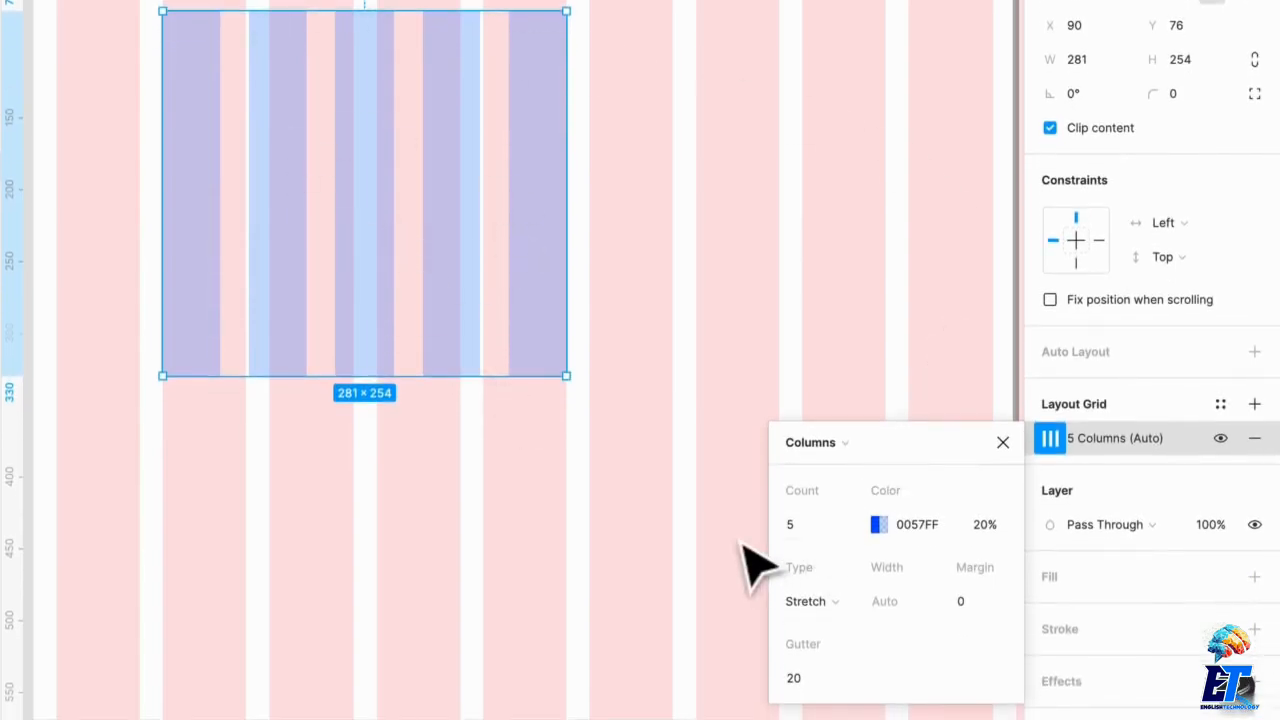
Step: Set the nested column grid's count to 12 and gutter to 16
{"action": "left_click", "coordinate": [847, 530]}
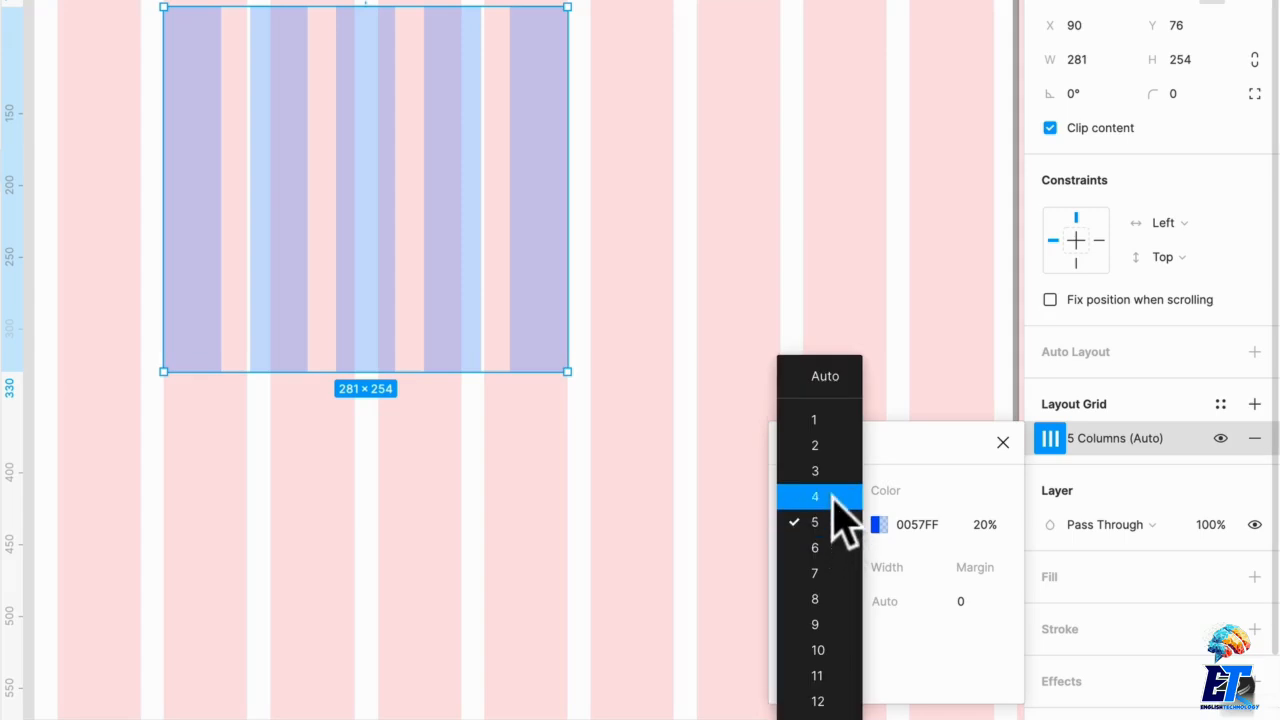
{"action": "left_click", "coordinate": [822, 699]}
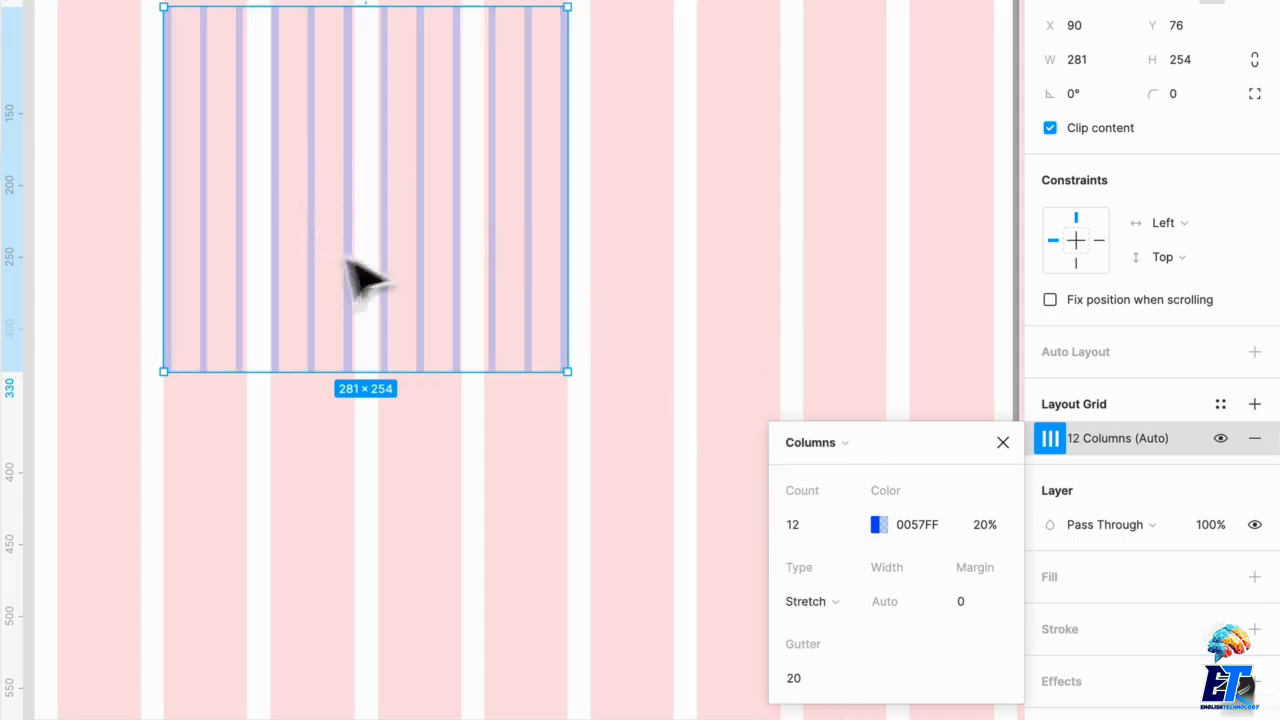
{"action": "left_click", "coordinate": [796, 684]}
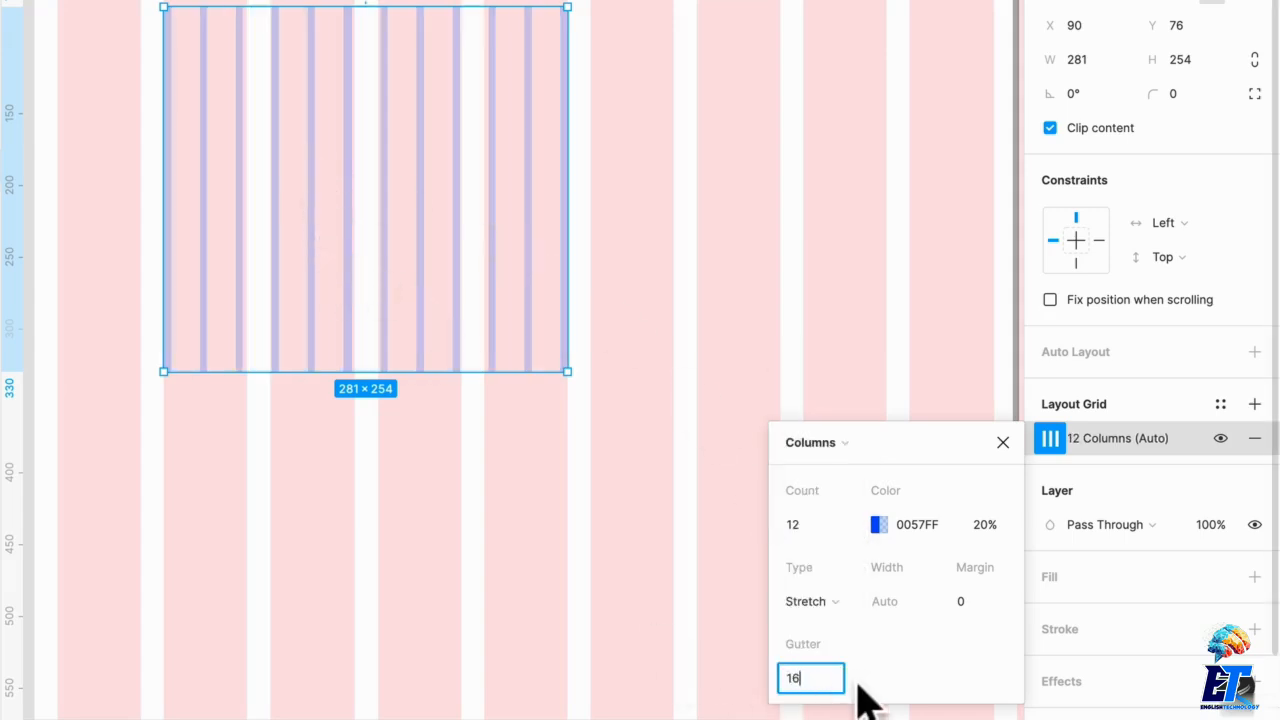
{"action": "key", "text": "Return"}
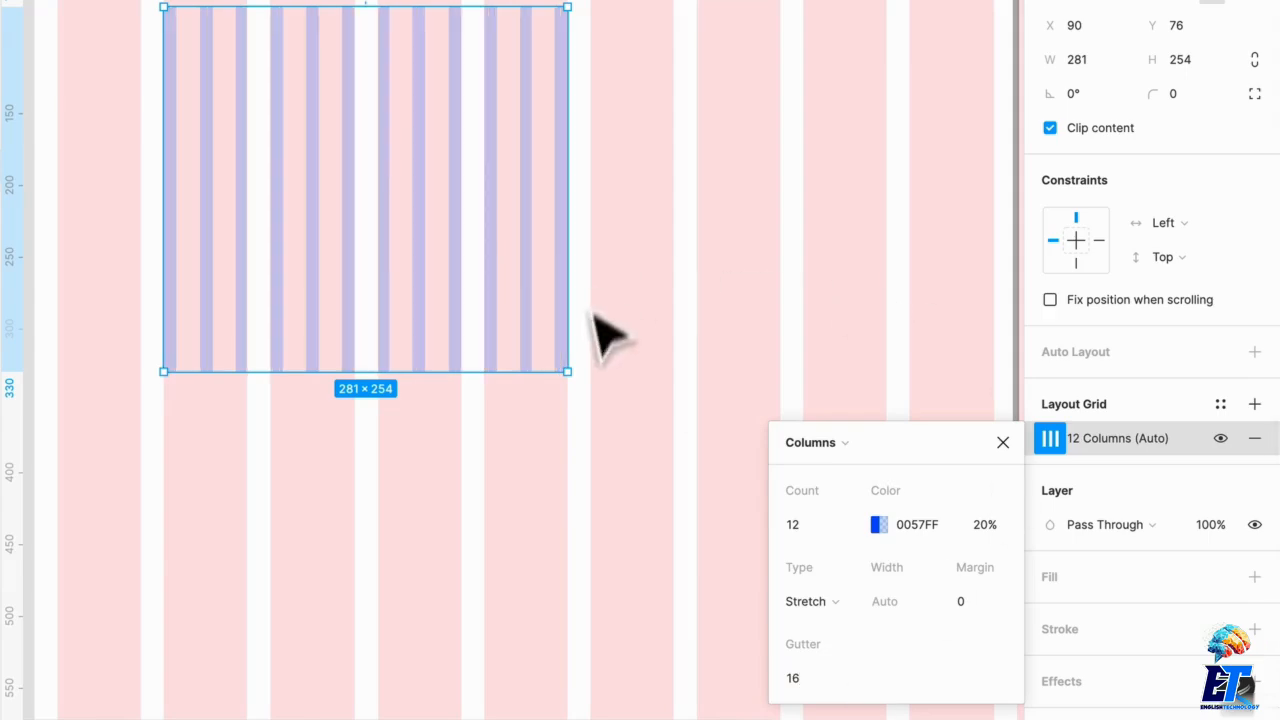
Step: Set the nested column grid's margin to 16 and its column count to 4
{"action": "left_click", "coordinate": [972, 590]}
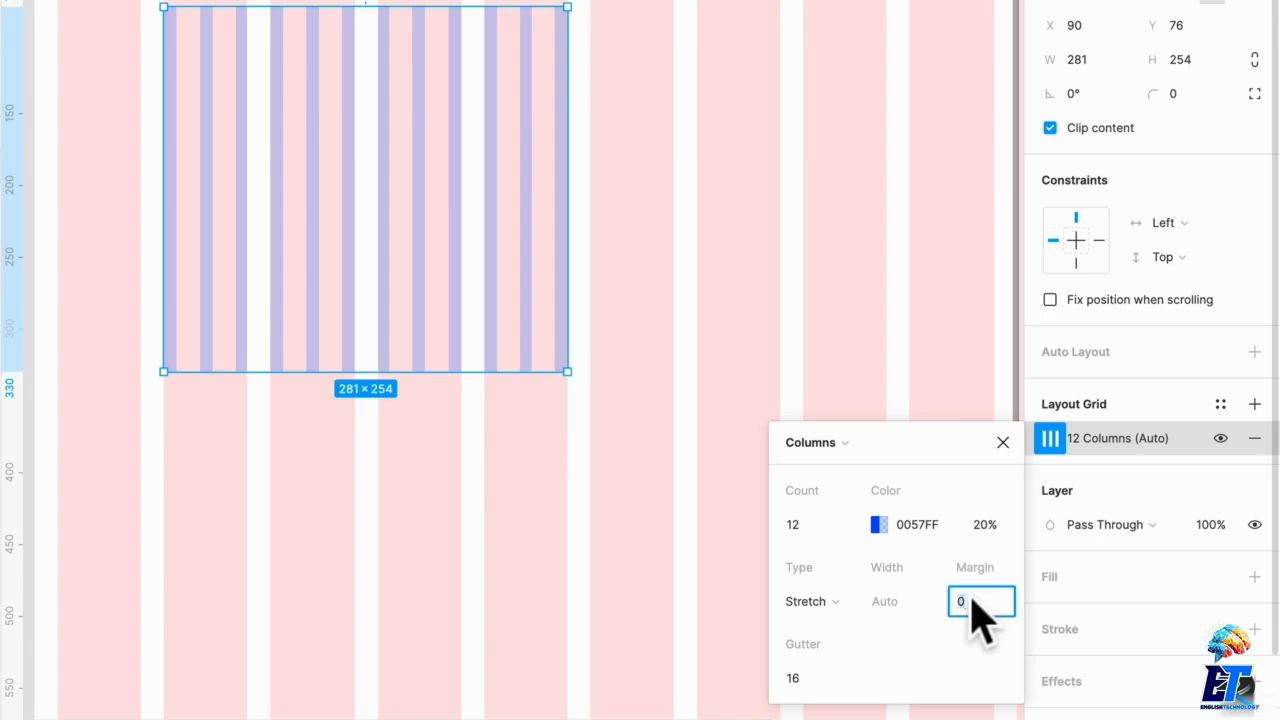
{"action": "key", "text": "Return"}
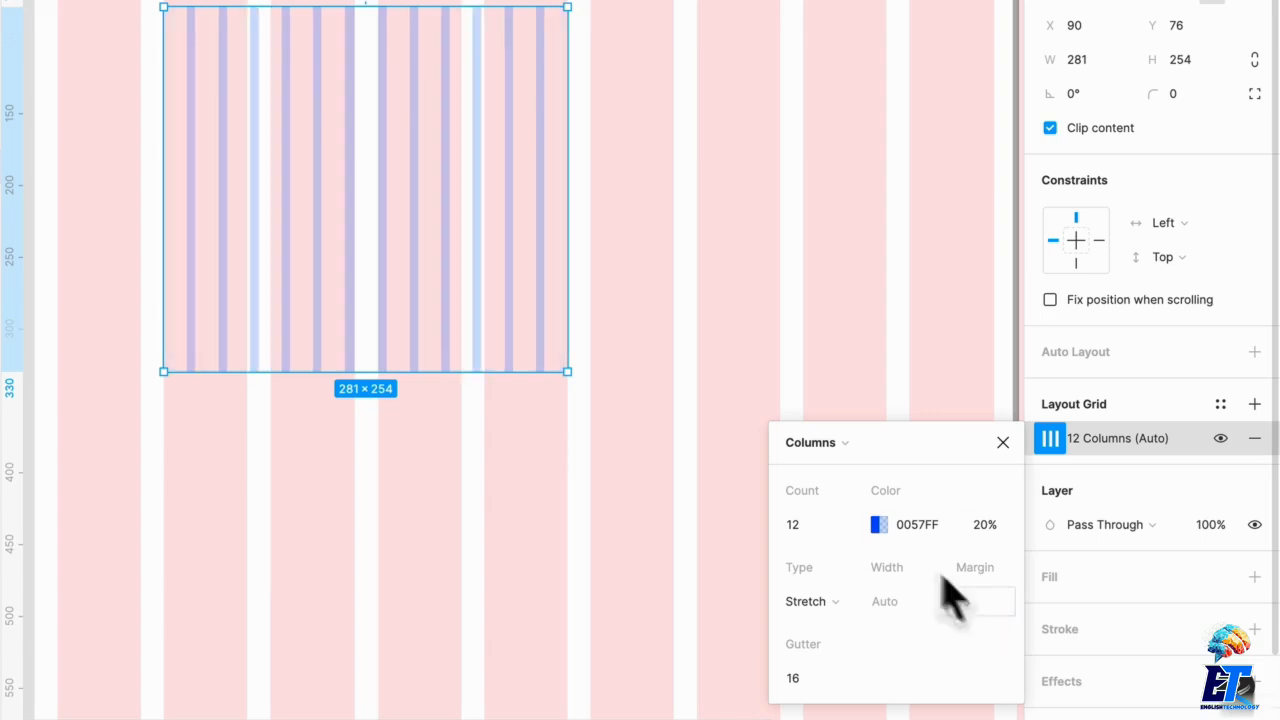
{"action": "left_click", "coordinate": [830, 525]}
{"action": "left_click", "coordinate": [847, 525]}
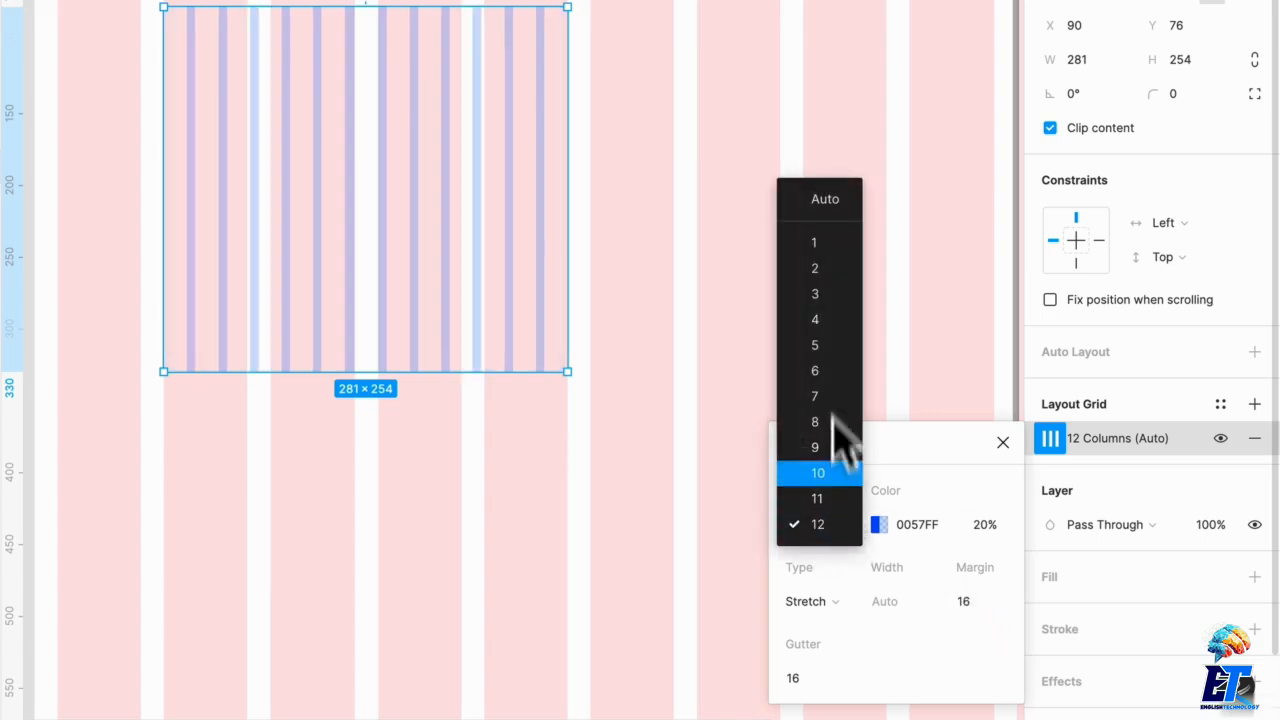
{"action": "left_click", "coordinate": [824, 322]}
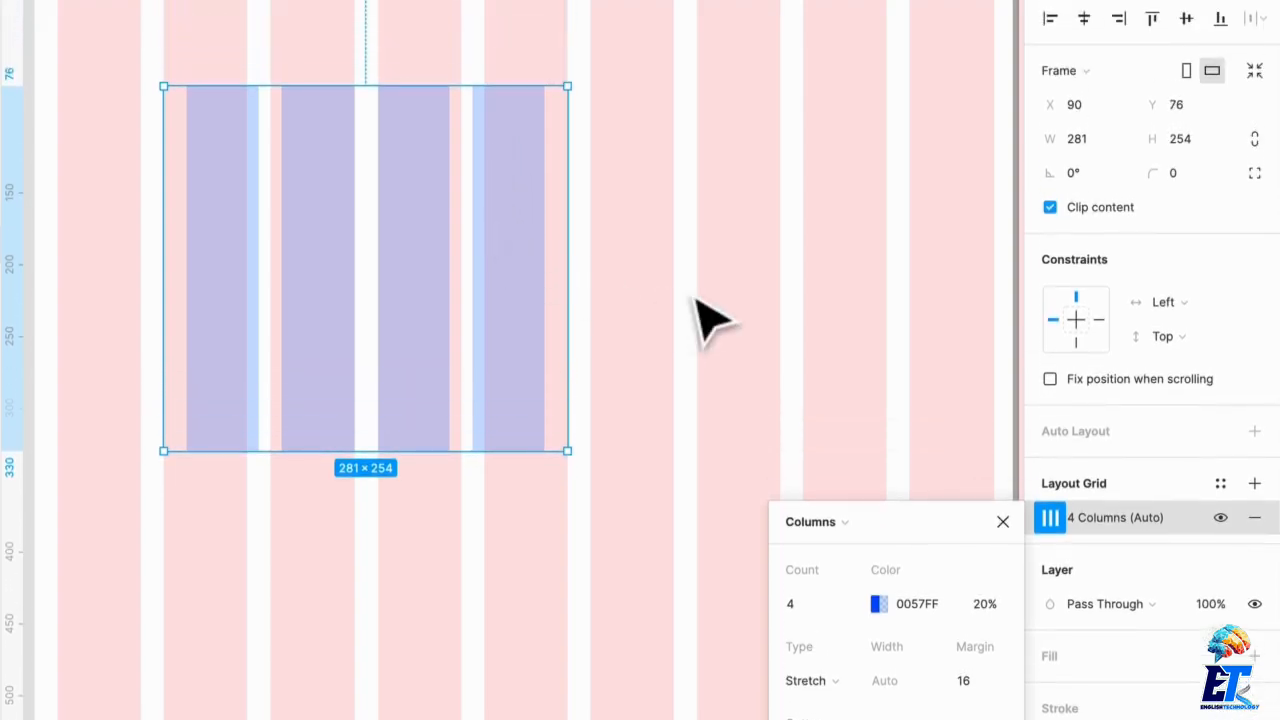
Step: Move the nested frame to the left side of Our Grid, at X 16 and Y 91
{"action": "left_click", "coordinate": [697, 298]}
{"action": "left_click", "coordinate": [414, 271]}
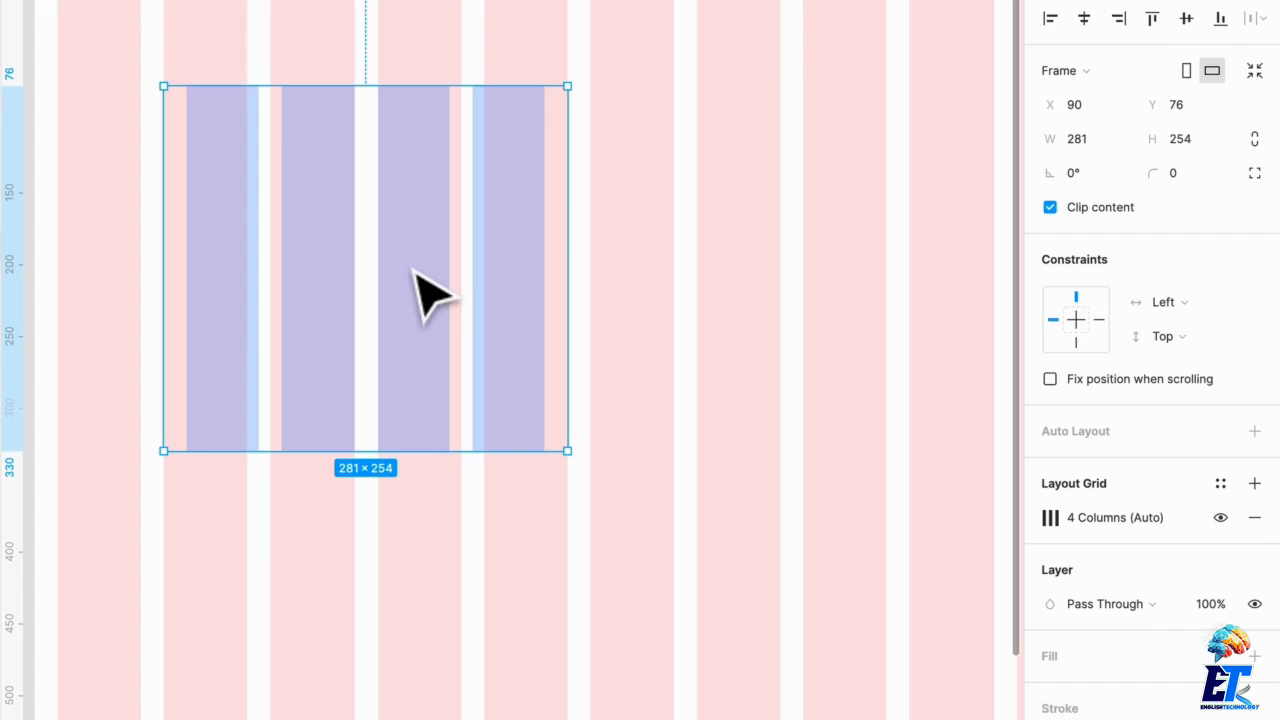
{"action": "scroll", "coordinate": [157, 129], "scroll_direction": "up", "scroll_amount": 3}
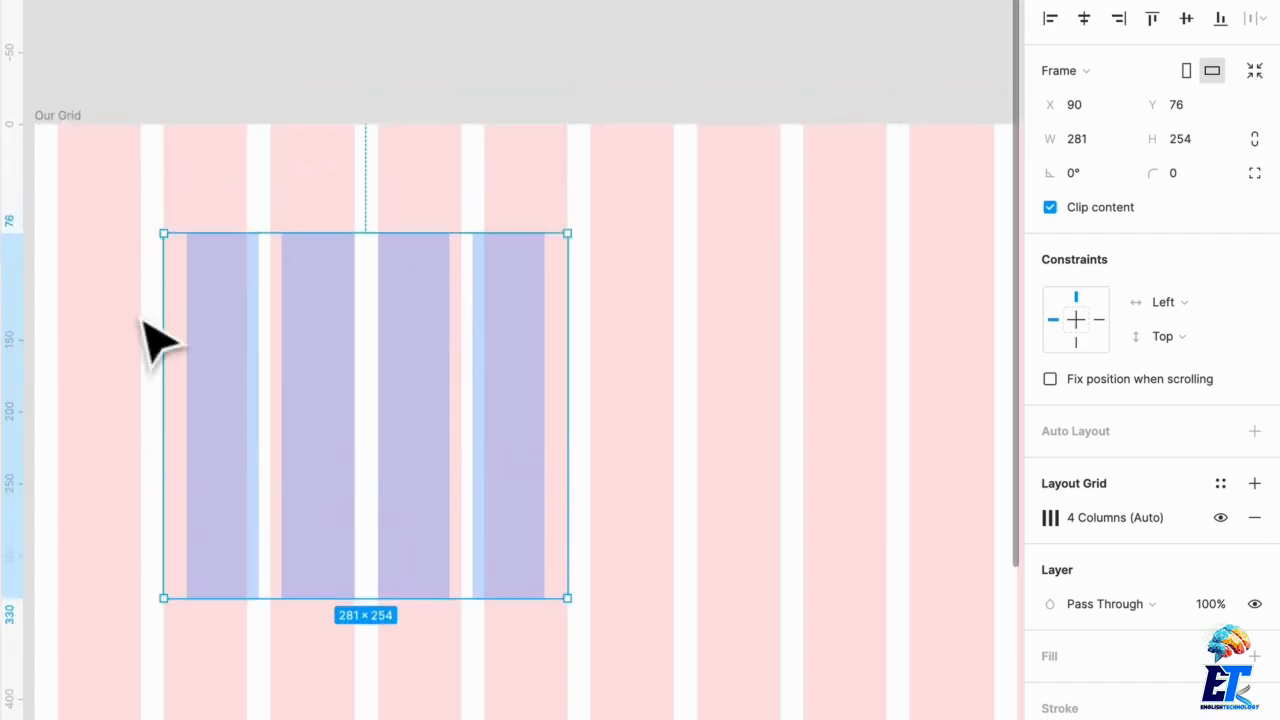
{"action": "left_click_drag", "start_coordinate": [222, 317], "coordinate": [111, 324]}
{"action": "left_click_drag", "start_coordinate": [112, 237], "coordinate": [115, 249]}
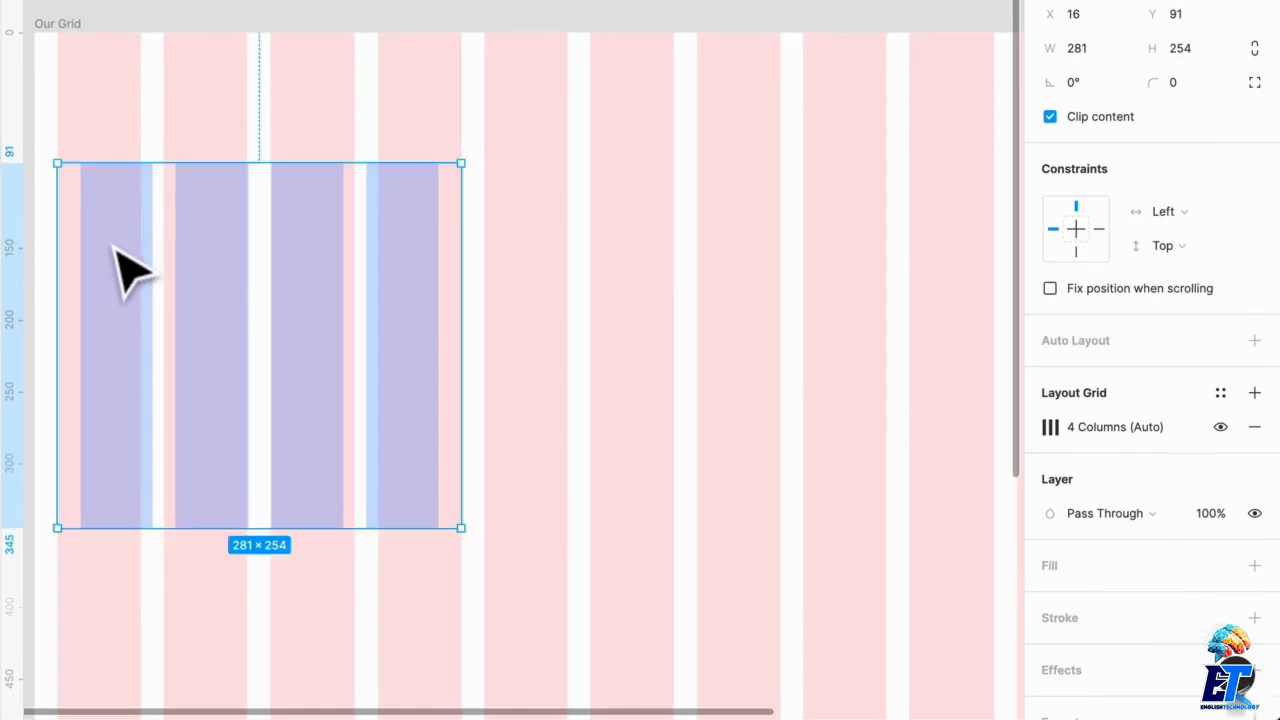
Step: Duplicate the nested frame twice, placing the copies side by side at X 313 and X 609
{"action": "scroll", "coordinate": [125, 265], "scroll_direction": "down", "scroll_amount": 1}
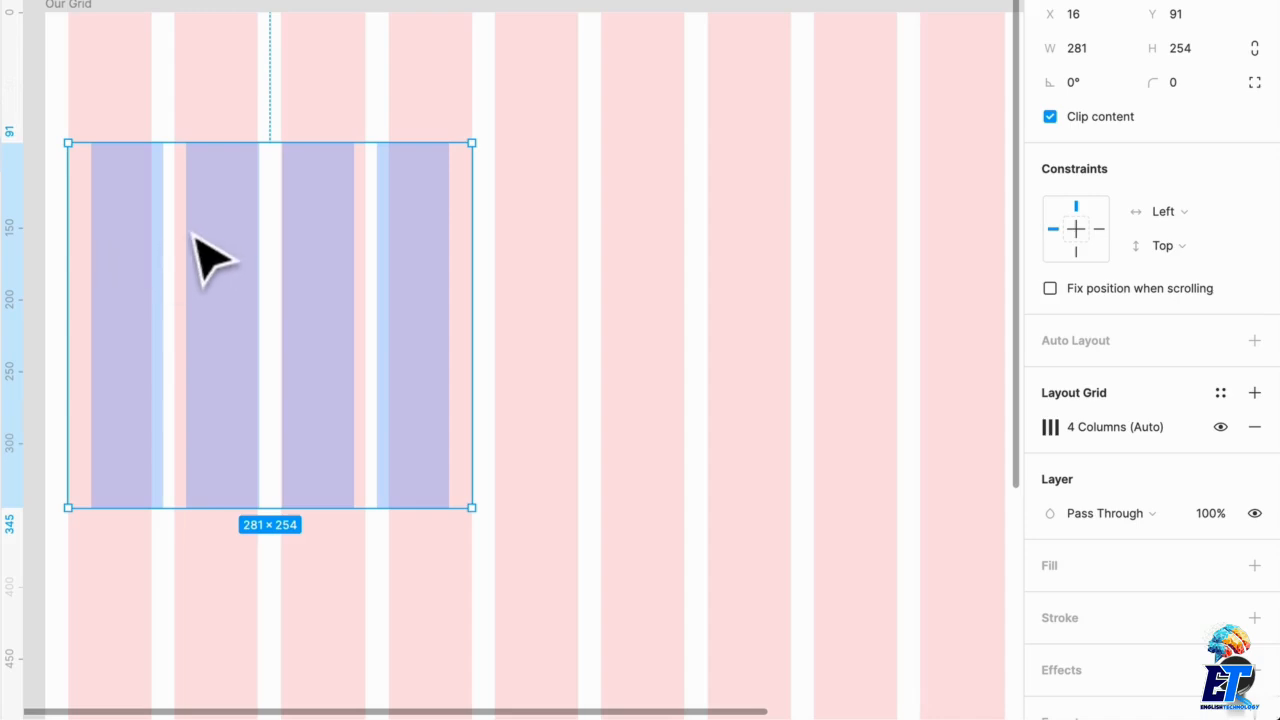
{"action": "scroll", "coordinate": [200, 257], "scroll_direction": "down", "scroll_amount": 3}
{"action": "left_click_drag", "start_coordinate": [191, 266], "coordinate": [511, 280]}
{"action": "scroll", "coordinate": [650, 285], "scroll_direction": "down", "scroll_amount": 3}
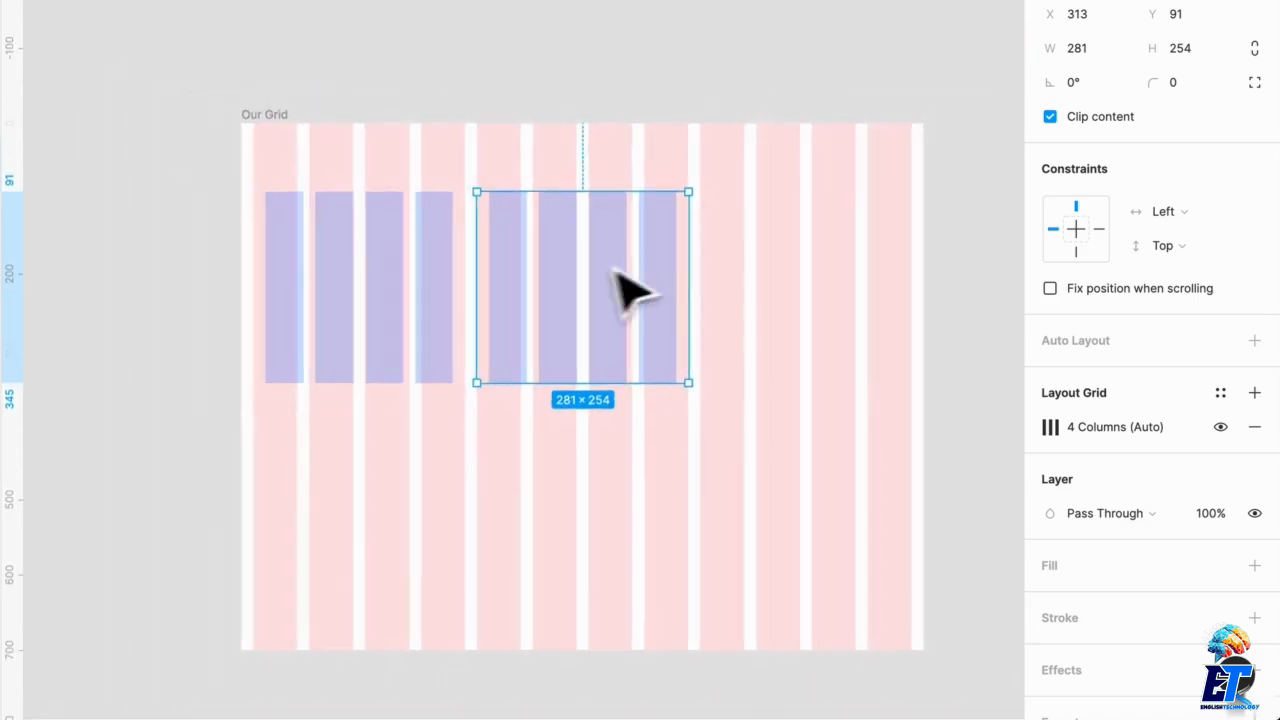
{"action": "left_click_drag", "start_coordinate": [629, 286], "coordinate": [810, 295]}
{"action": "left_click_drag", "start_coordinate": [793, 271], "coordinate": [803, 277]}
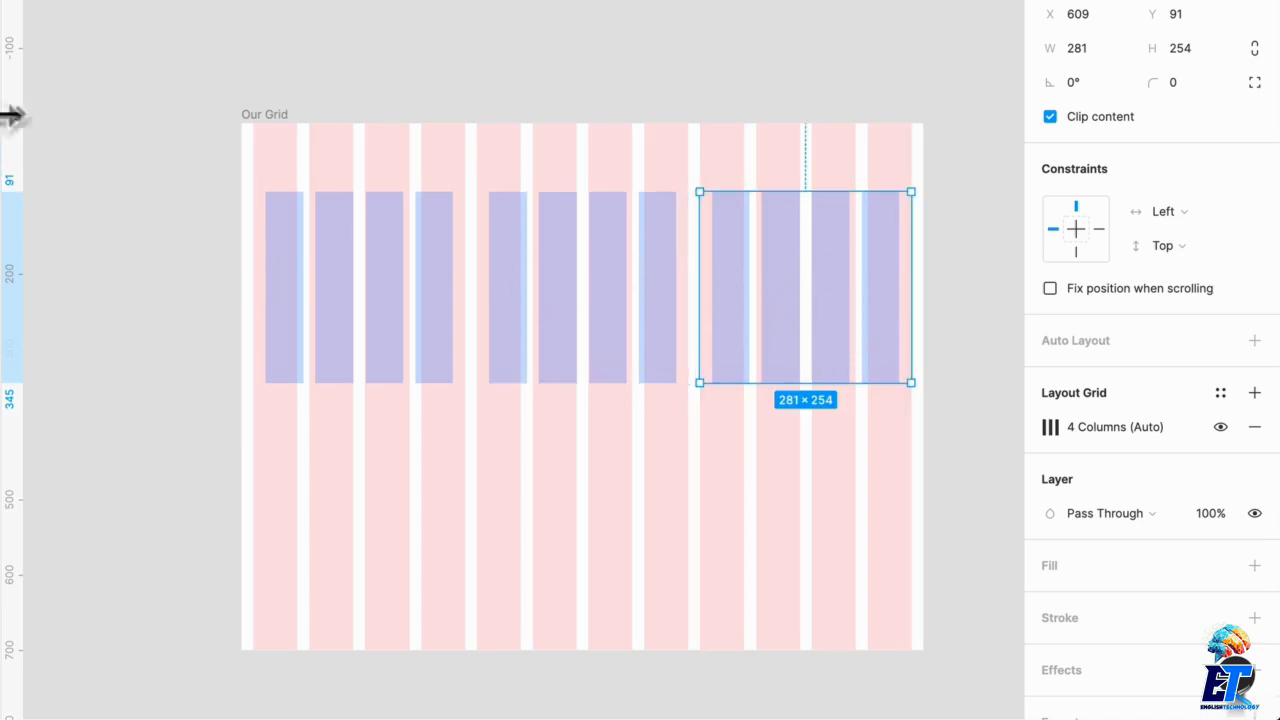
Step: Resize the Our Grid frame from its right edge to about 906 px wide
{"action": "left_click", "coordinate": [252, 117]}
{"action": "mouse_move", "coordinate": [928, 263]}
{"action": "left_mouse_down"}
{"action": "mouse_move", "coordinate": [583, 265]}
{"action": "mouse_move", "coordinate": [946, 257]}
{"action": "mouse_move", "coordinate": [891, 271]}
{"action": "mouse_move", "coordinate": [923, 270]}
{"action": "left_mouse_up"}
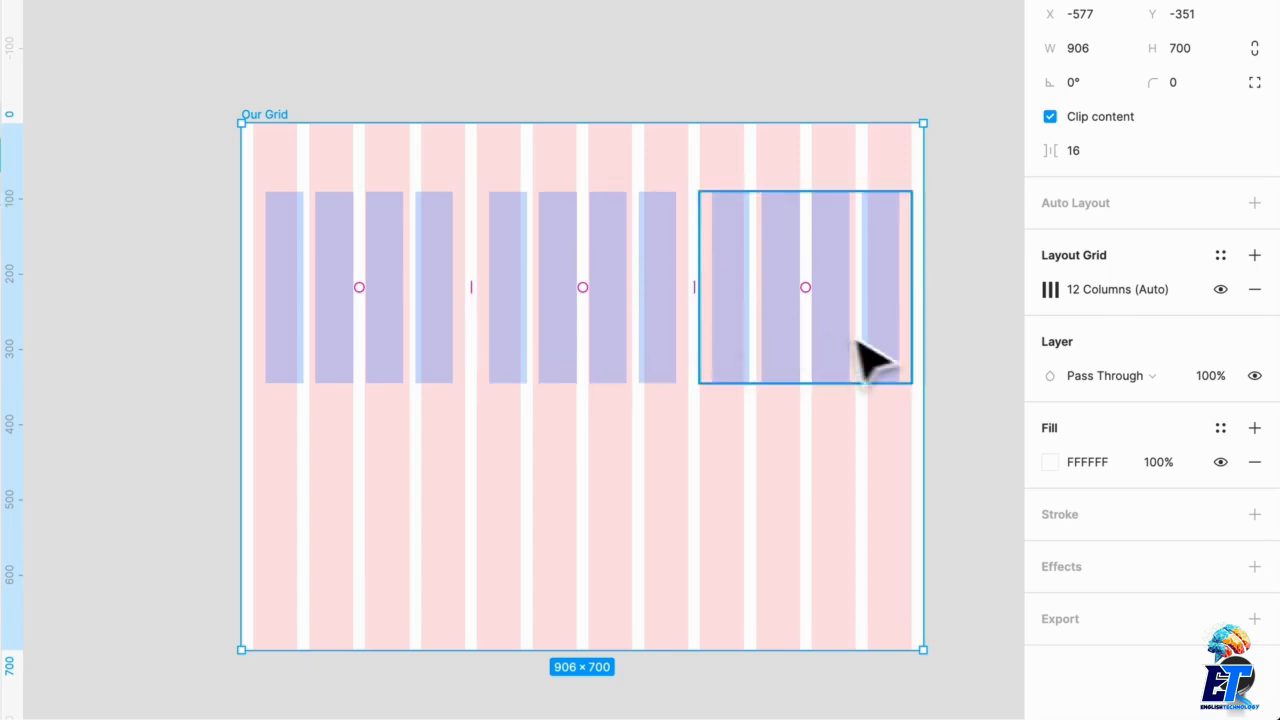
{"action": "left_click", "coordinate": [817, 439]}
Step: Set the first nested frame's horizontal constraint to Left & Right
{"action": "left_click", "coordinate": [229, 286]}
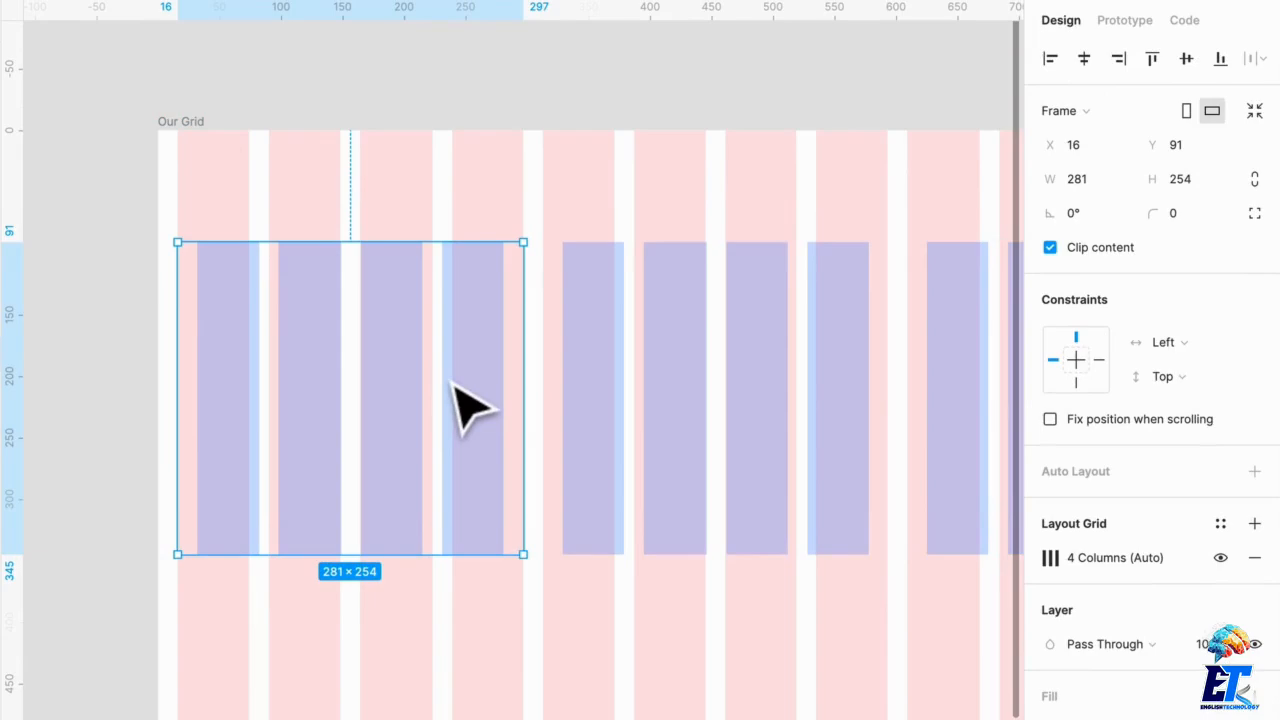
{"action": "scroll", "coordinate": [470, 408], "scroll_direction": "down", "scroll_amount": 3, "text": "ctrl"}
{"action": "scroll", "coordinate": [470, 410], "scroll_direction": "down", "scroll_amount": 3}
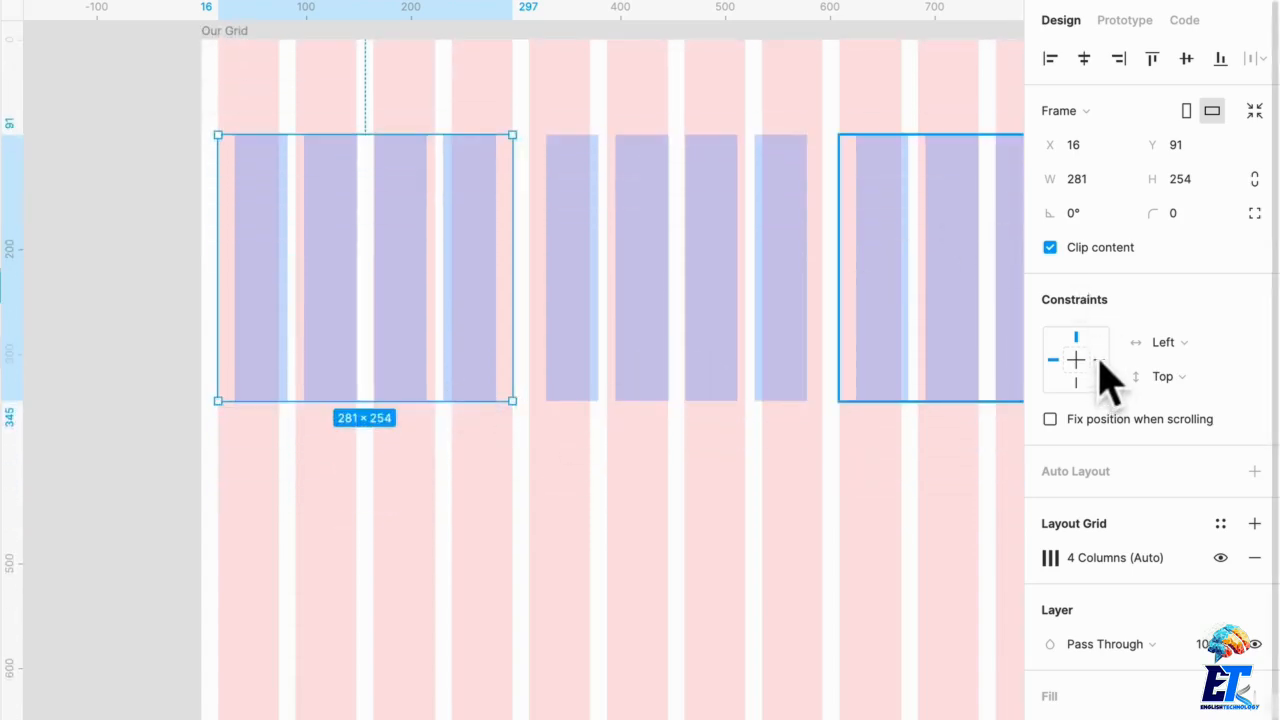
{"action": "key", "text": "shift"}
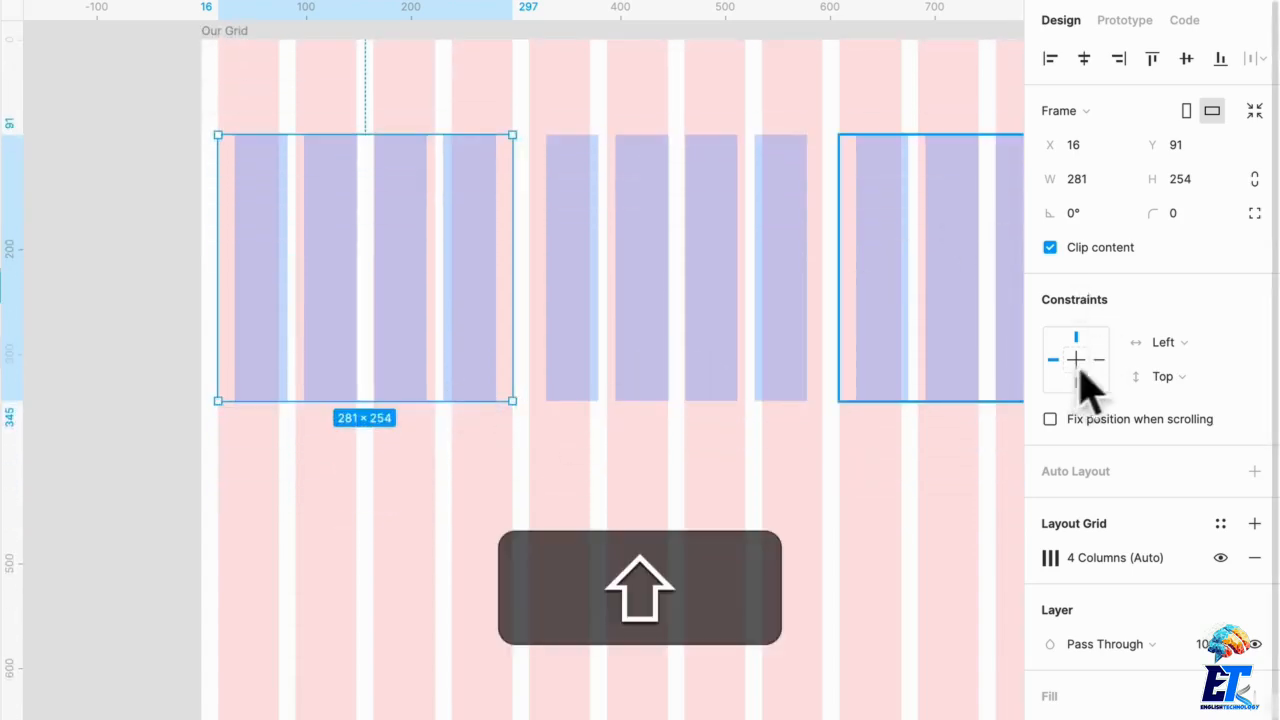
{"action": "left_click", "coordinate": [1099, 359], "text": "shift"}
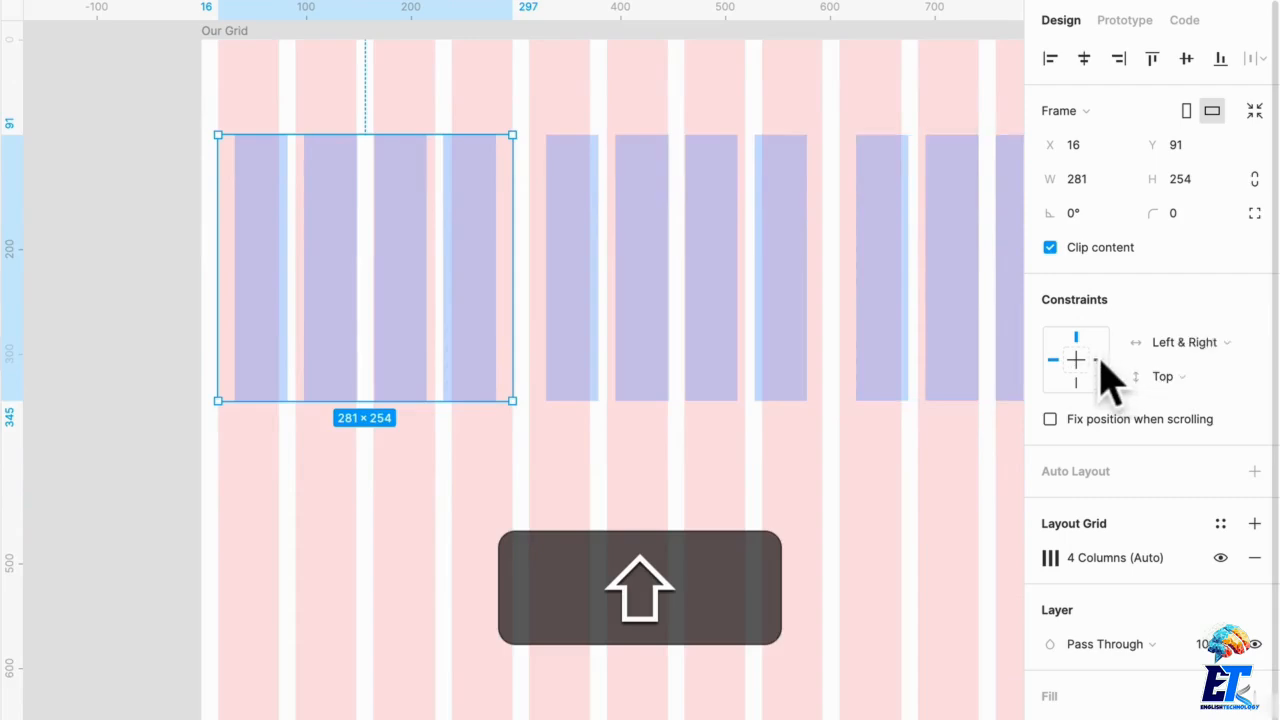
{"action": "left_click", "coordinate": [1178, 345]}
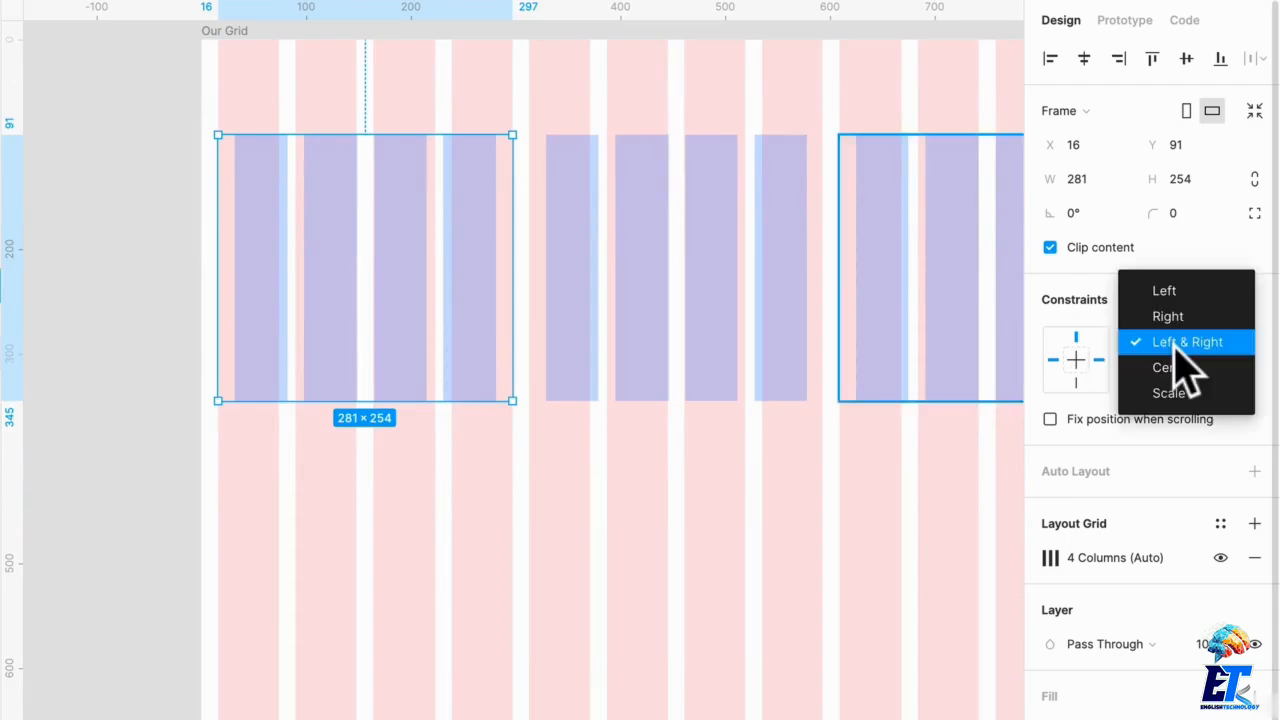
{"action": "left_click", "coordinate": [1176, 348]}
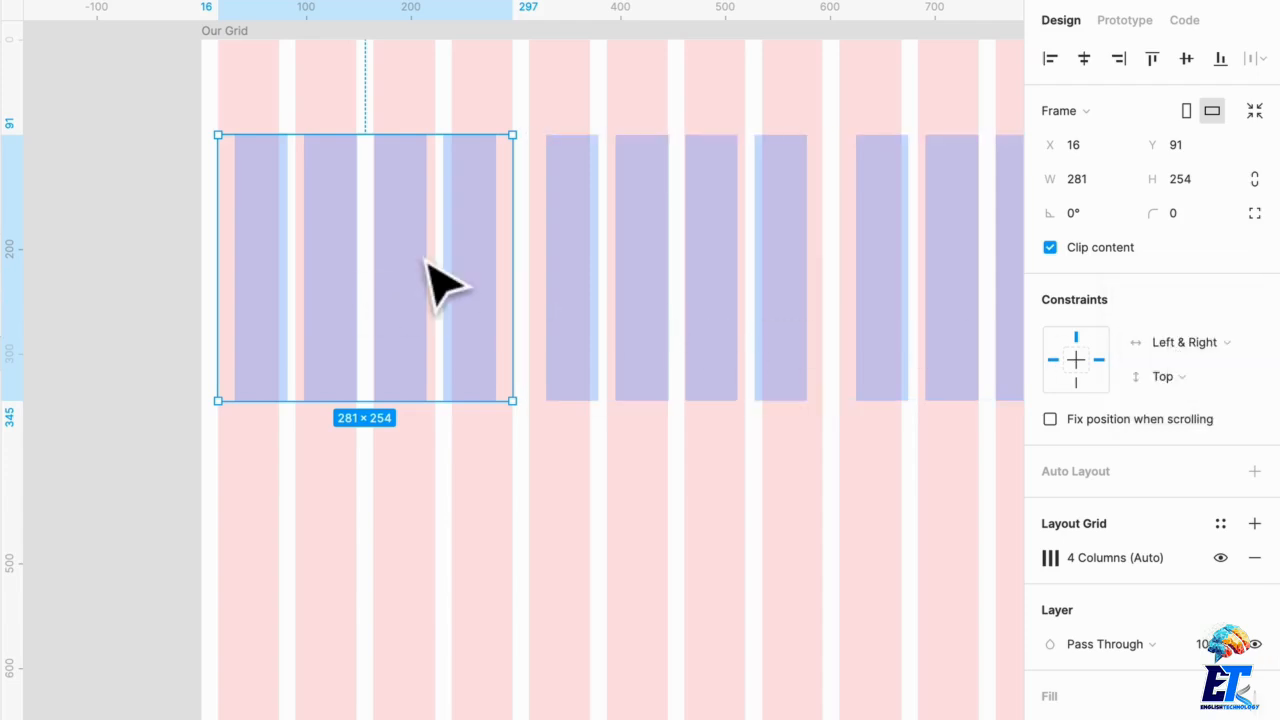
Step: Give the first nested frame a black 000000 fill at 50% from the document colors
{"action": "left_click", "coordinate": [247, 48]}
{"action": "scroll", "coordinate": [247, 48], "scroll_direction": "right", "scroll_amount": 1}
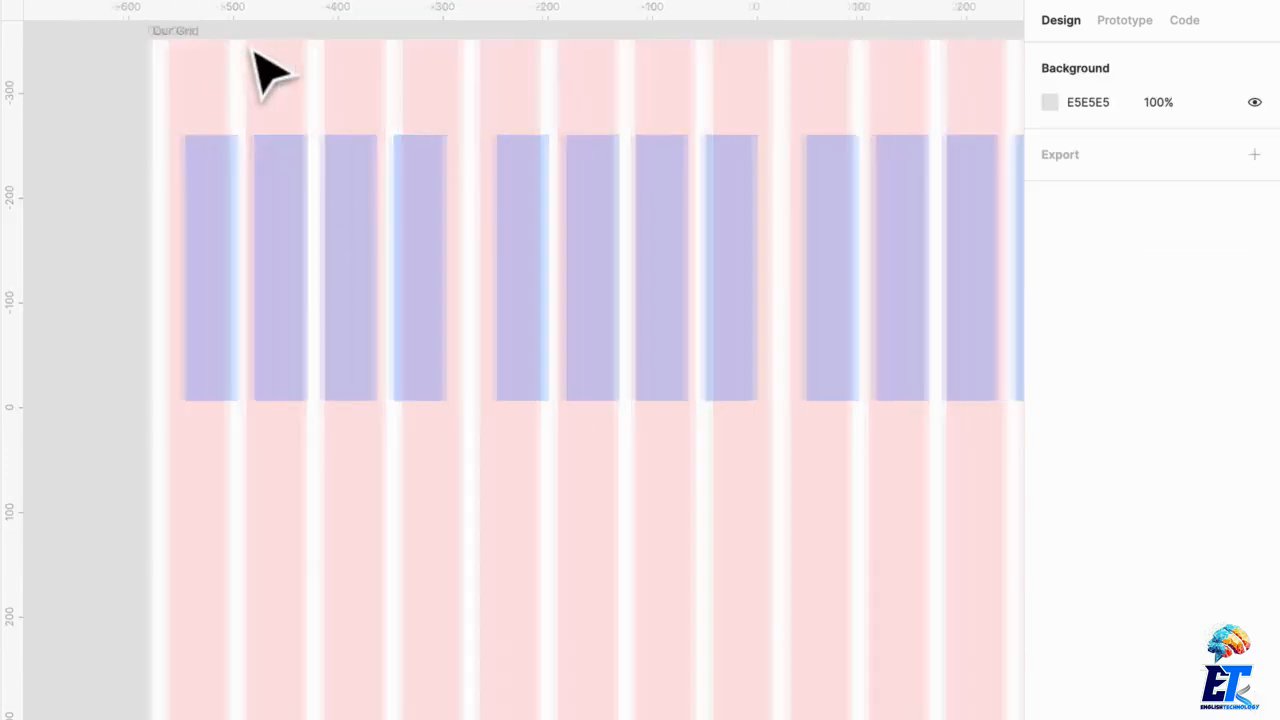
{"action": "scroll", "coordinate": [246, 65], "scroll_direction": "up", "scroll_amount": 1}
{"action": "scroll", "coordinate": [255, 95], "scroll_direction": "down", "scroll_amount": 1}
{"action": "left_click", "coordinate": [391, 303]}
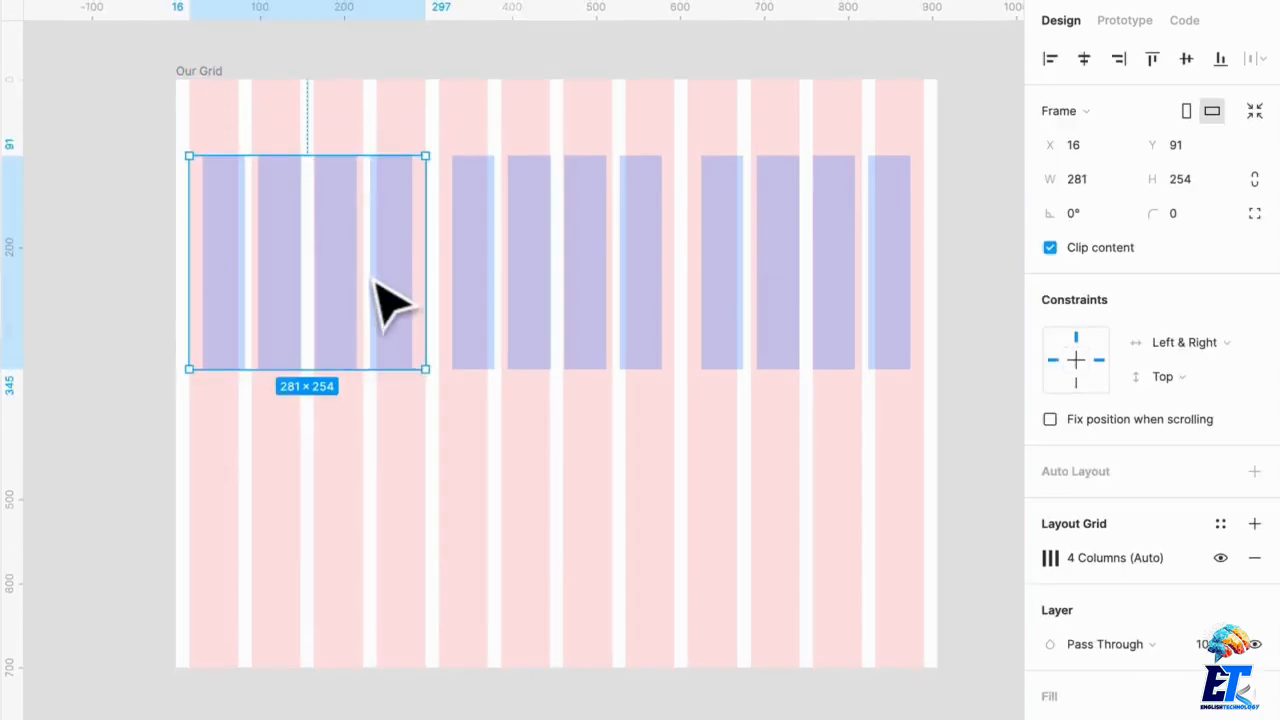
{"action": "left_click", "coordinate": [1224, 632]}
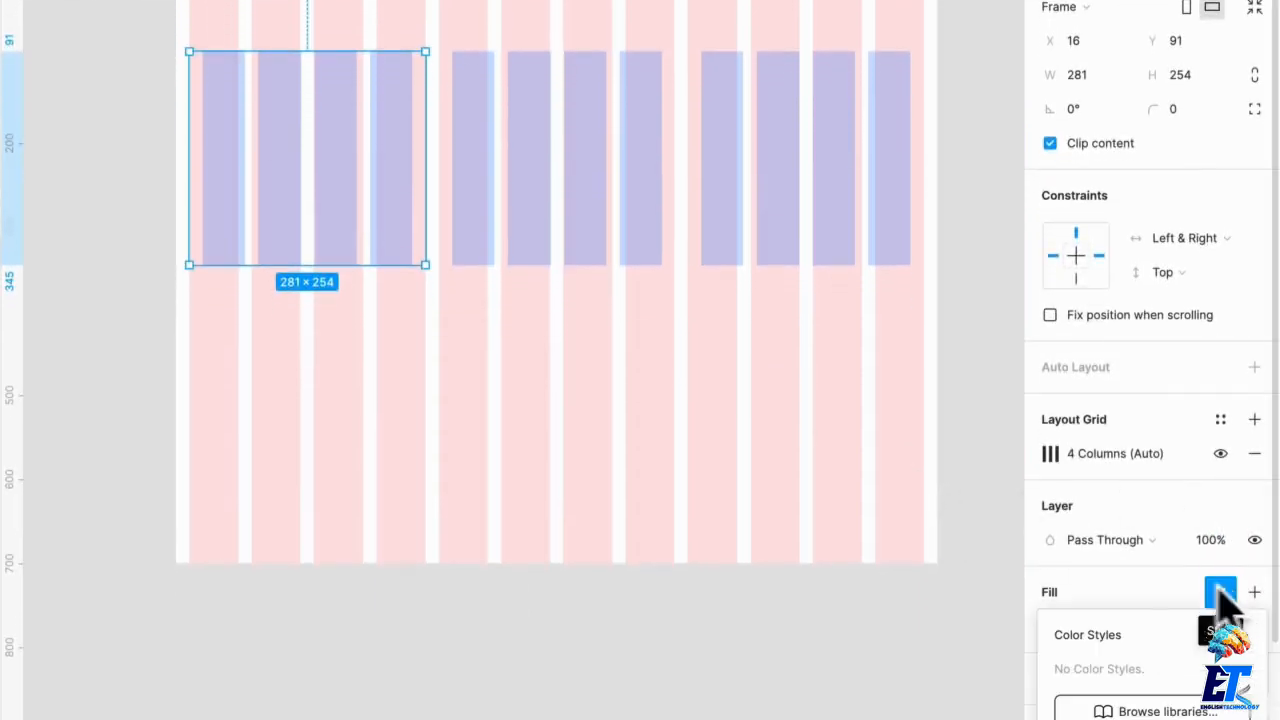
{"action": "key", "text": "Escape"}
{"action": "left_click", "coordinate": [1049, 626]}
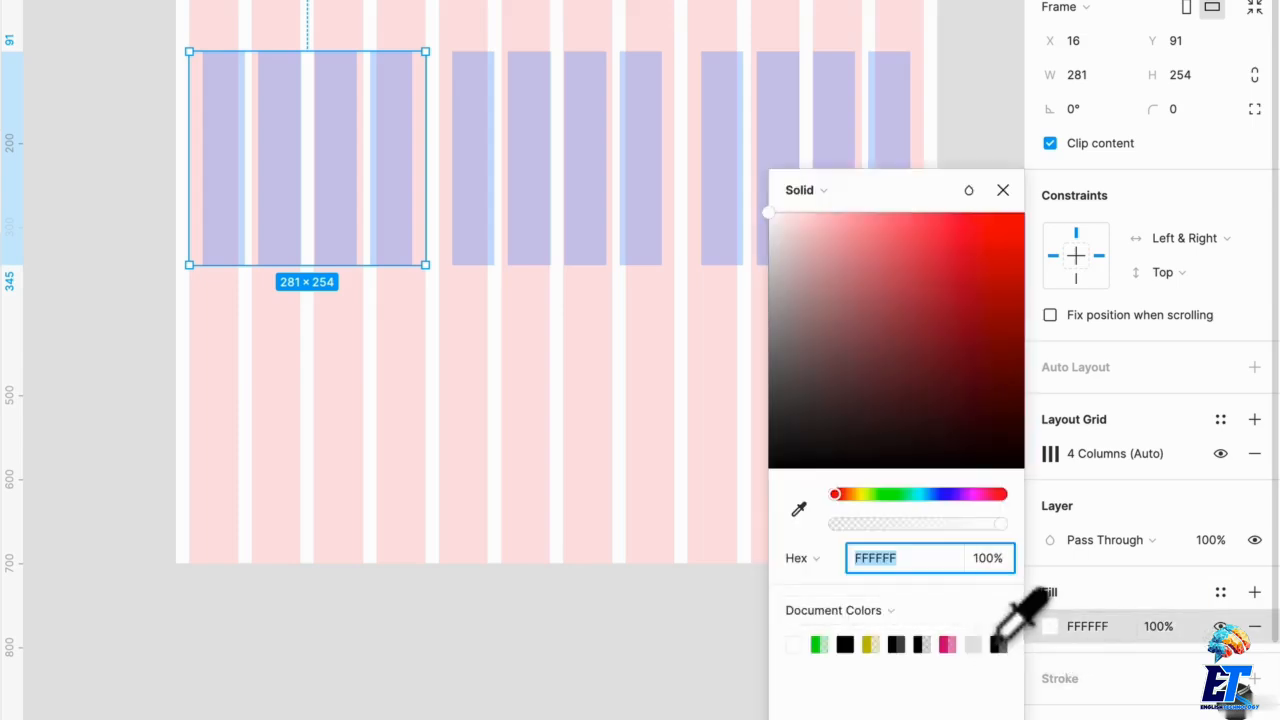
{"action": "left_click", "coordinate": [996, 642]}
{"action": "key", "text": "Escape"}
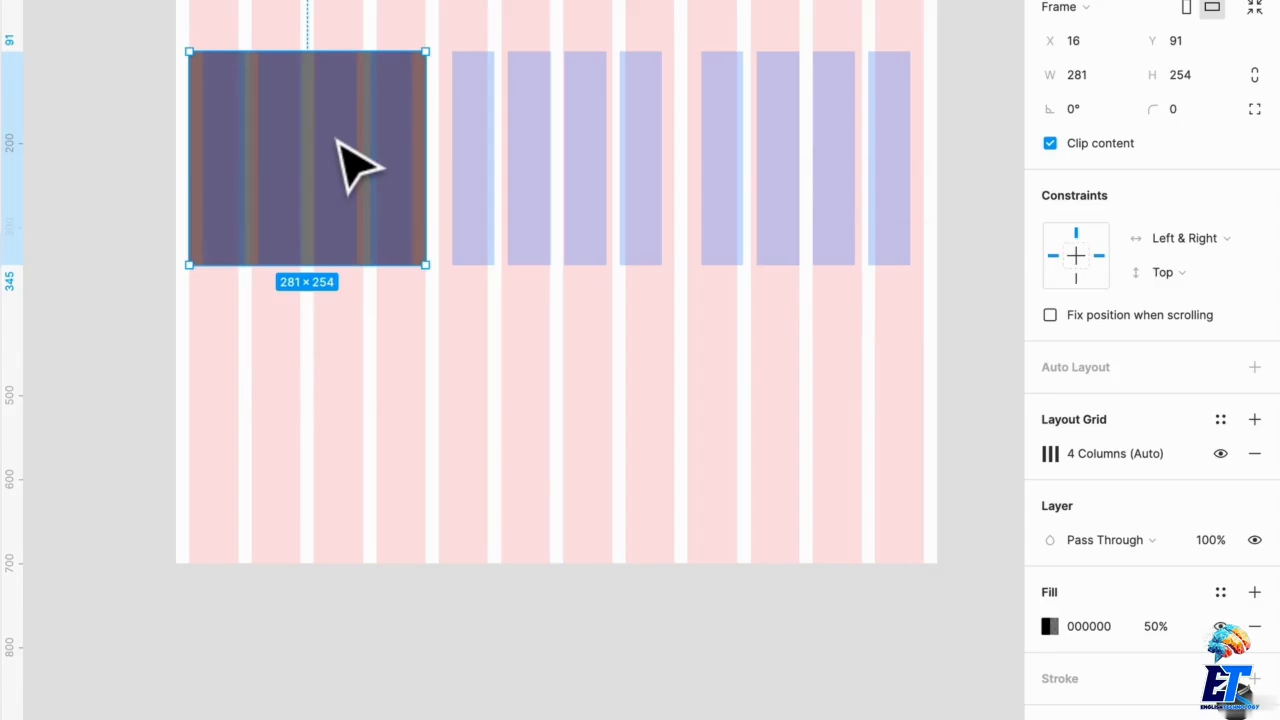
Step: Toggle the layout grids' visibility several times, ending with the grids hidden
{"action": "key", "text": "ctrl+g"}
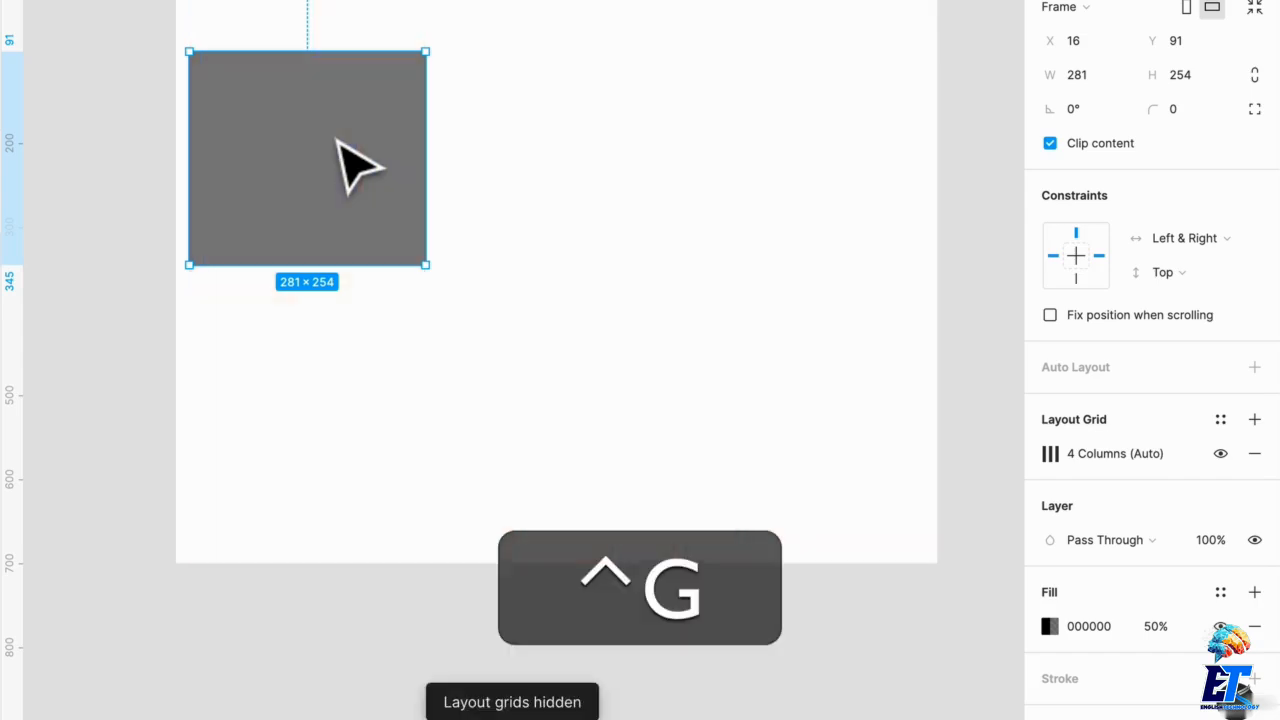
{"action": "key", "text": "ctrl+g"}
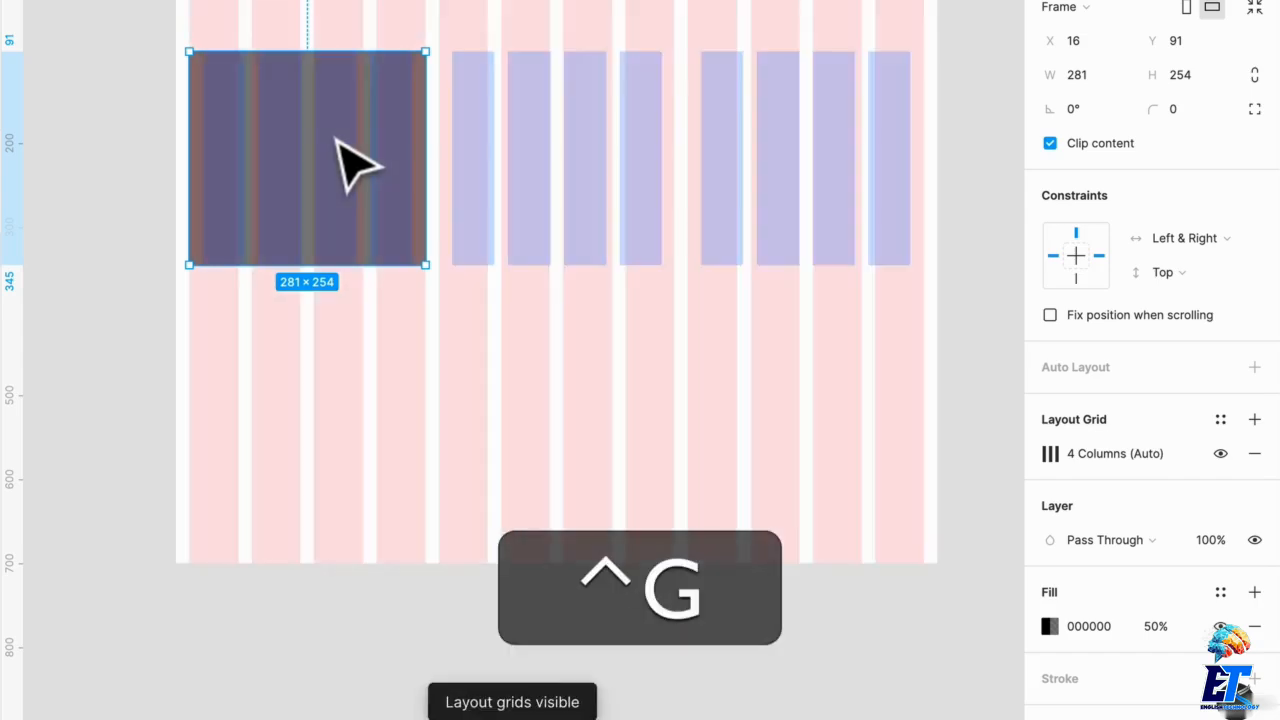
{"action": "key", "text": "ctrl+g"}
{"action": "key", "text": "ctrl+g"}
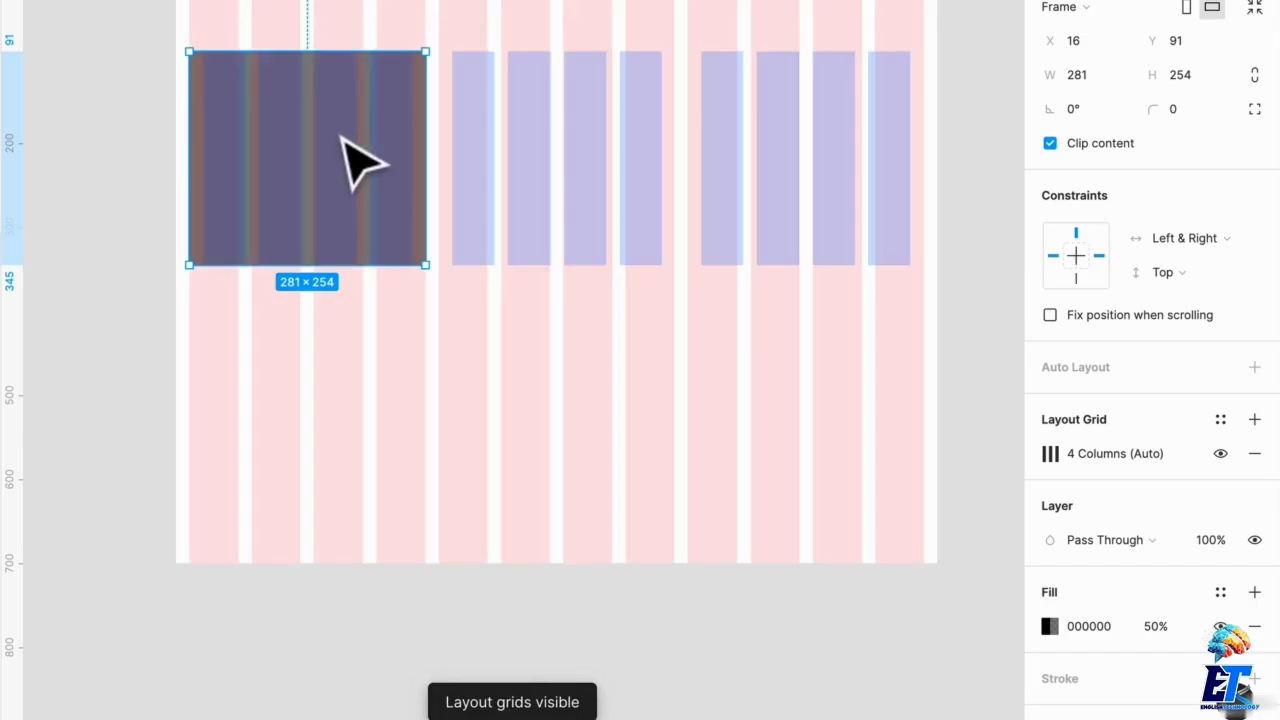
{"action": "key", "text": "ctrl+g"}
Step: Add a light grey E5E5E5 fill to the second and third nested frames using the eyedropper
{"action": "left_click", "coordinate": [668, 462]}
{"action": "left_click", "coordinate": [660, 255]}
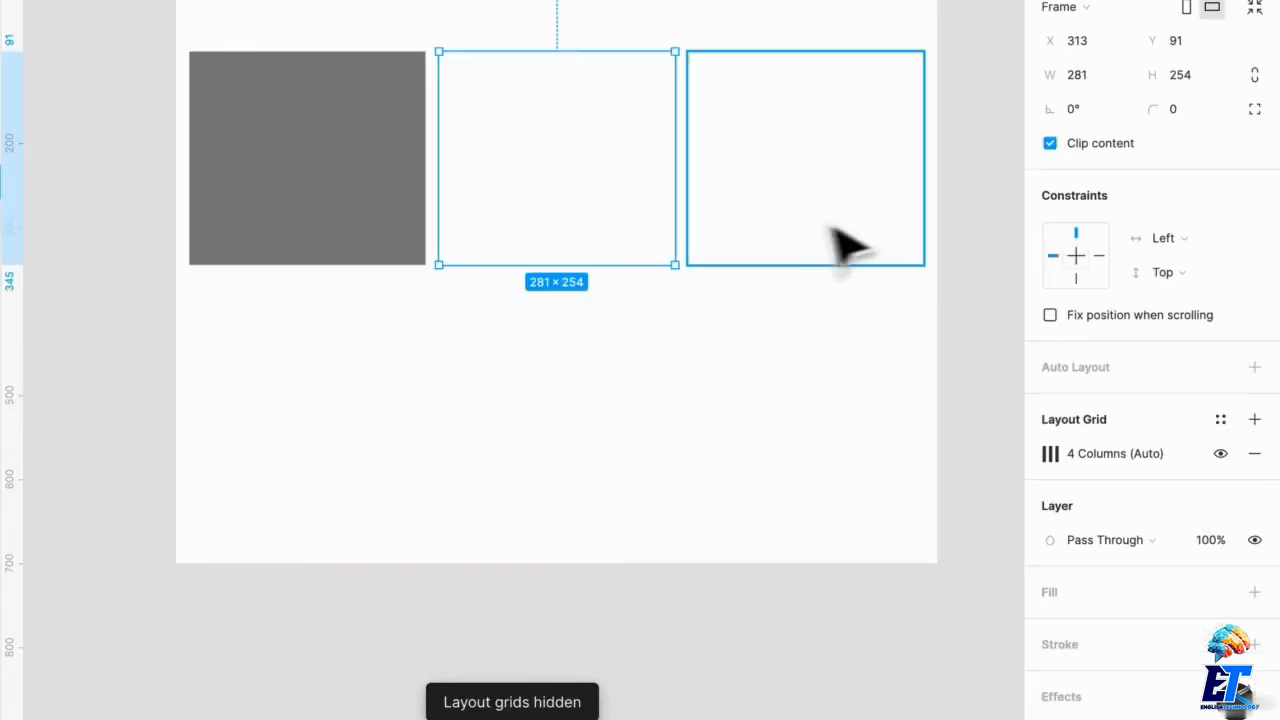
{"action": "left_click", "coordinate": [848, 248], "text": "shift"}
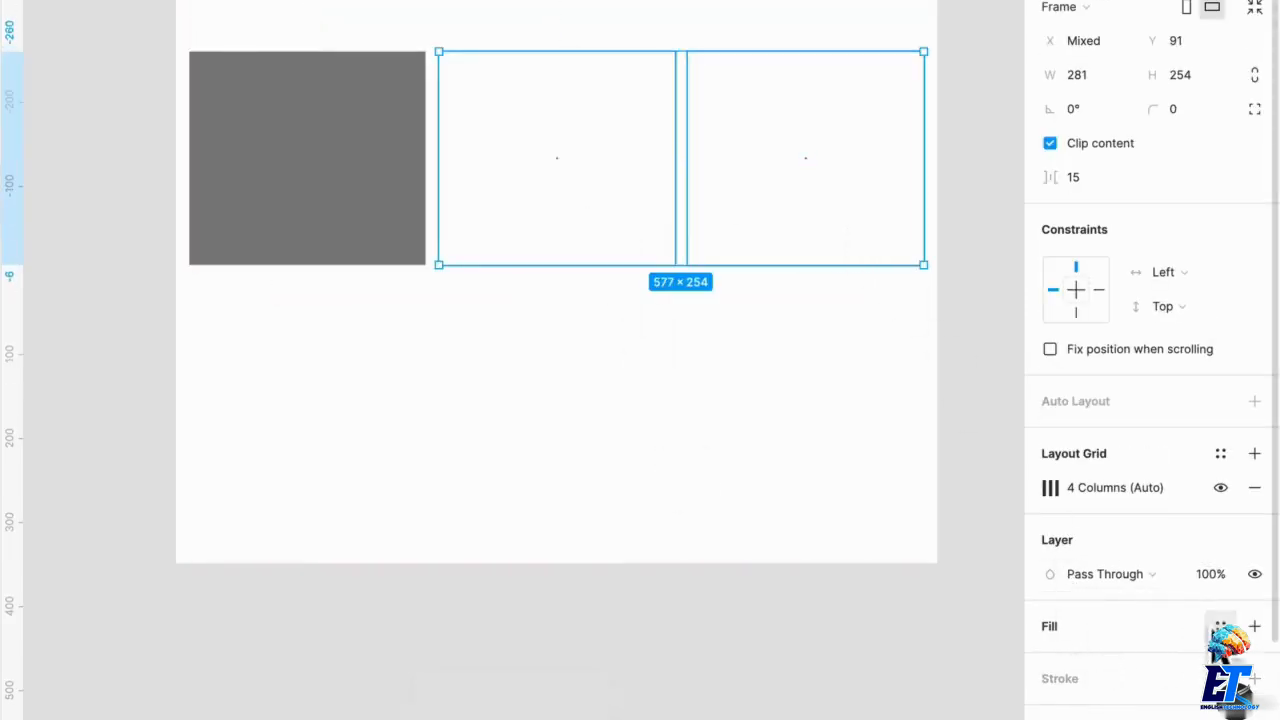
{"action": "left_click", "coordinate": [1254, 626]}
{"action": "left_click", "coordinate": [1047, 661]}
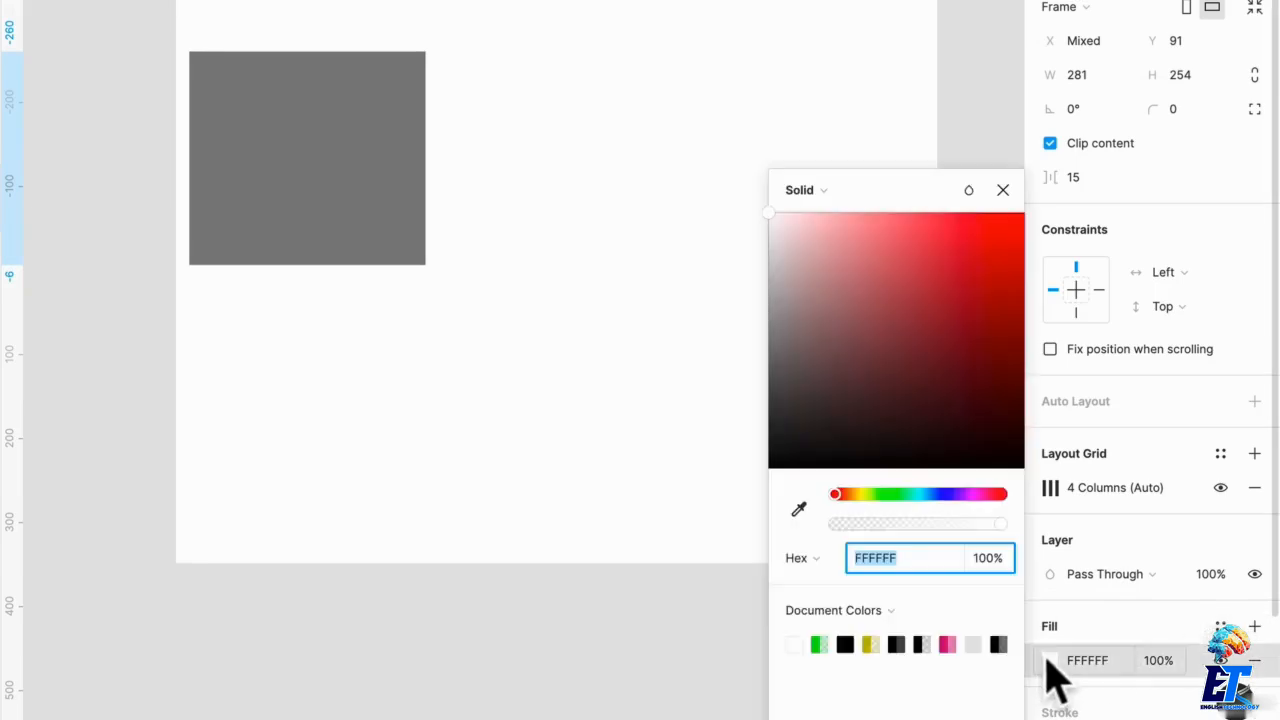
{"action": "key", "text": "i"}
{"action": "left_click", "coordinate": [979, 650]}
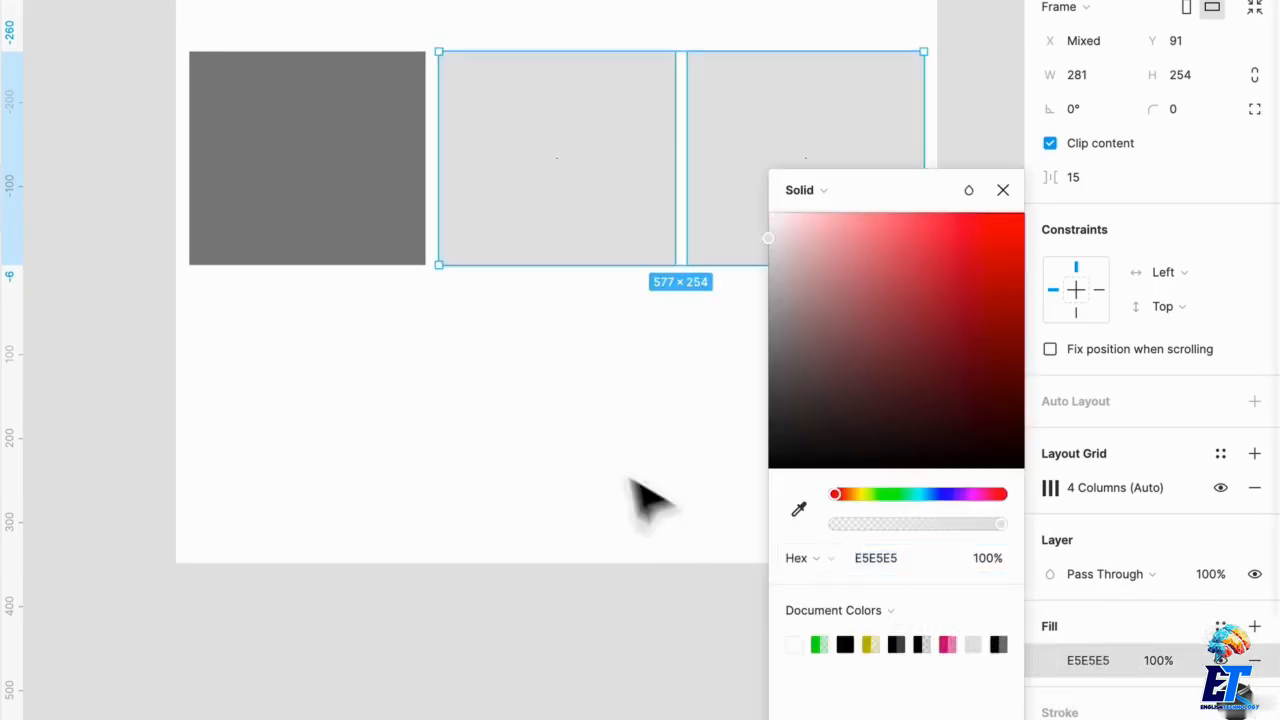
{"action": "left_click", "coordinate": [622, 474]}
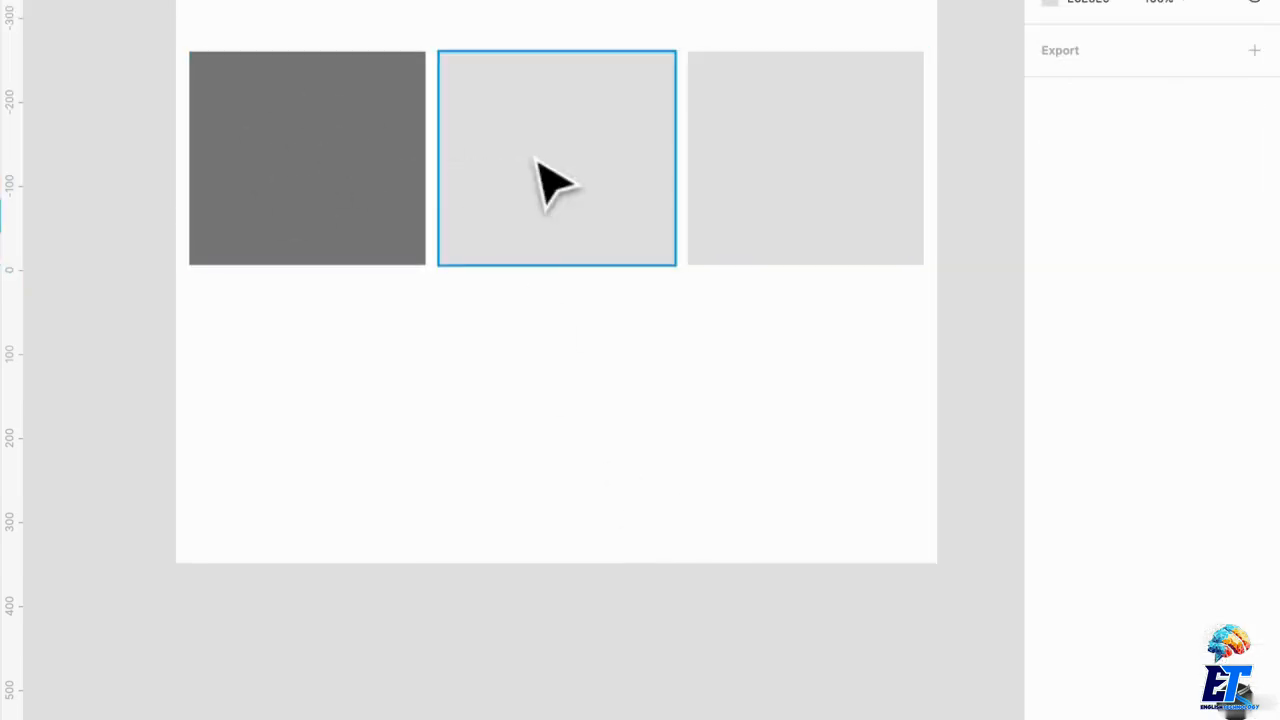
Step: Resize the Our Grid frame from its right edge to about 915 px wide
{"action": "left_click", "coordinate": [540, 164]}
{"action": "left_click", "coordinate": [846, 165]}
{"action": "left_click", "coordinate": [640, 265]}
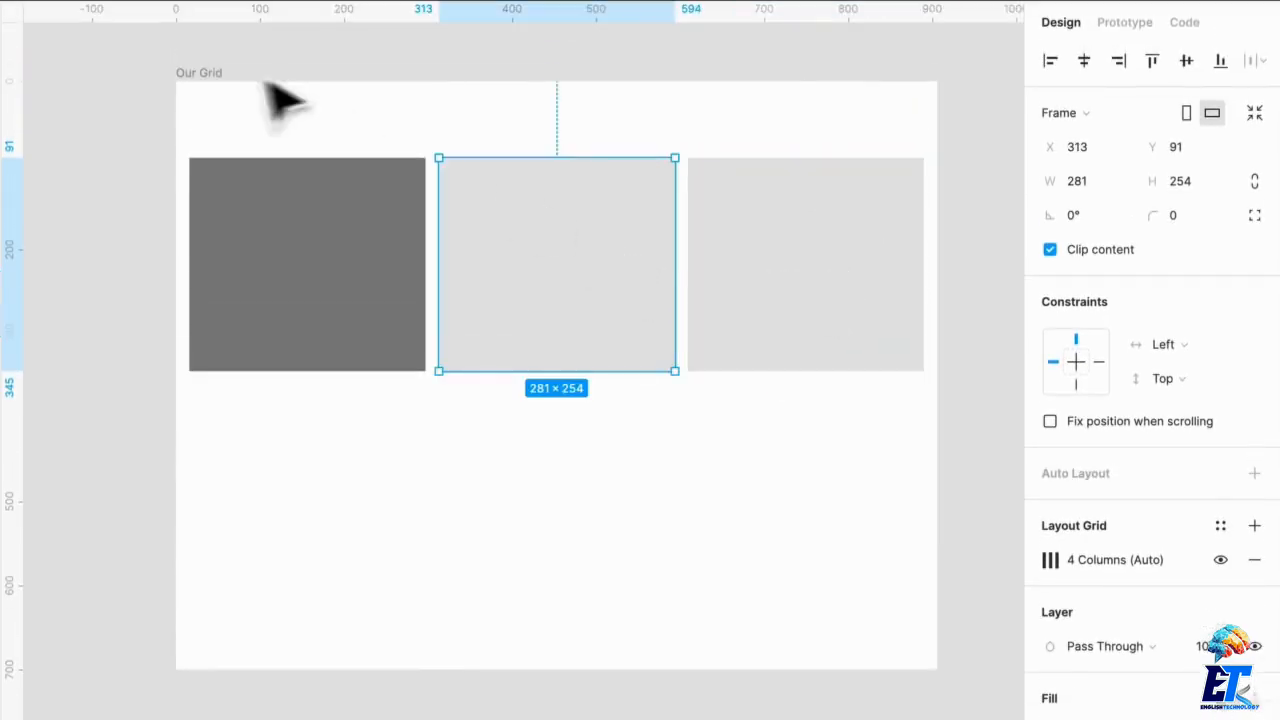
{"action": "left_click", "coordinate": [200, 73]}
{"action": "mouse_move", "coordinate": [938, 248]}
{"action": "left_mouse_down"}
{"action": "mouse_move", "coordinate": [848, 228]}
{"action": "mouse_move", "coordinate": [446, 214]}
{"action": "mouse_move", "coordinate": [983, 246]}
{"action": "mouse_move", "coordinate": [572, 239]}
{"action": "mouse_move", "coordinate": [920, 241]}
{"action": "left_mouse_up"}
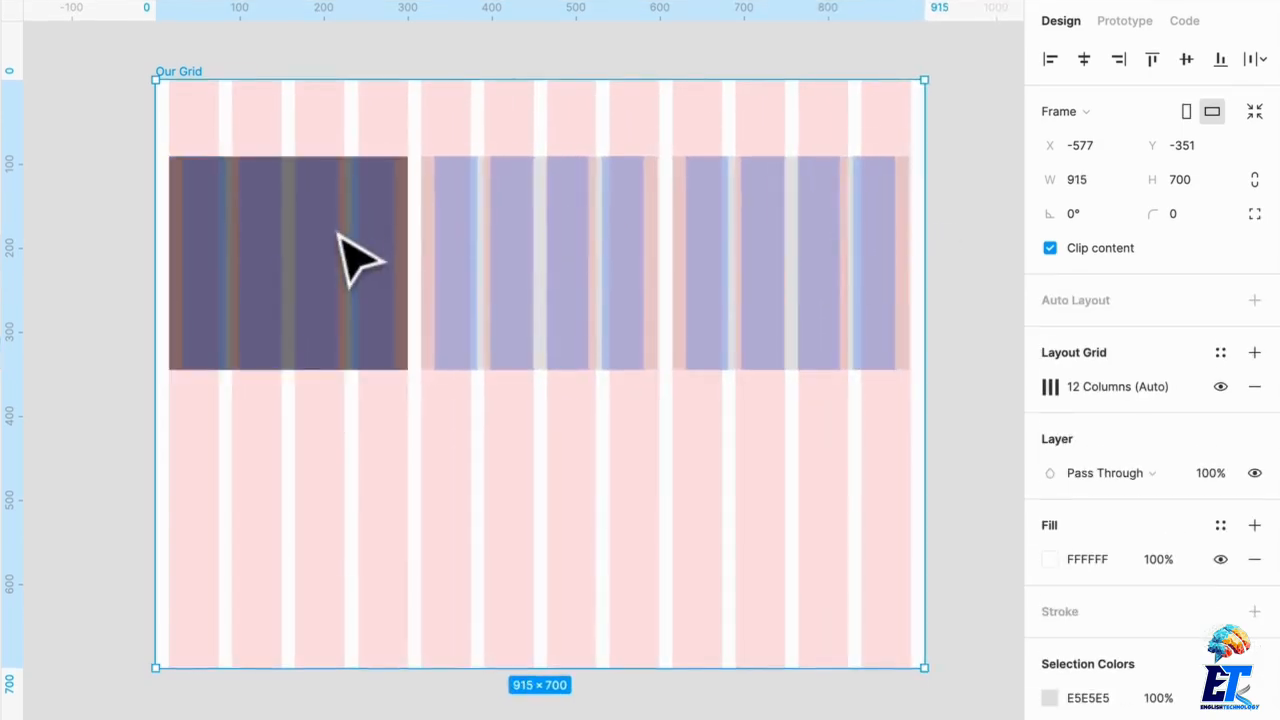
Step: Set the first nested frame's vertical constraint to Top & Bottom and shorten Our Grid from its bottom and top edges
{"action": "left_click", "coordinate": [357, 263]}
{"action": "left_click", "coordinate": [1077, 385], "text": "shift"}
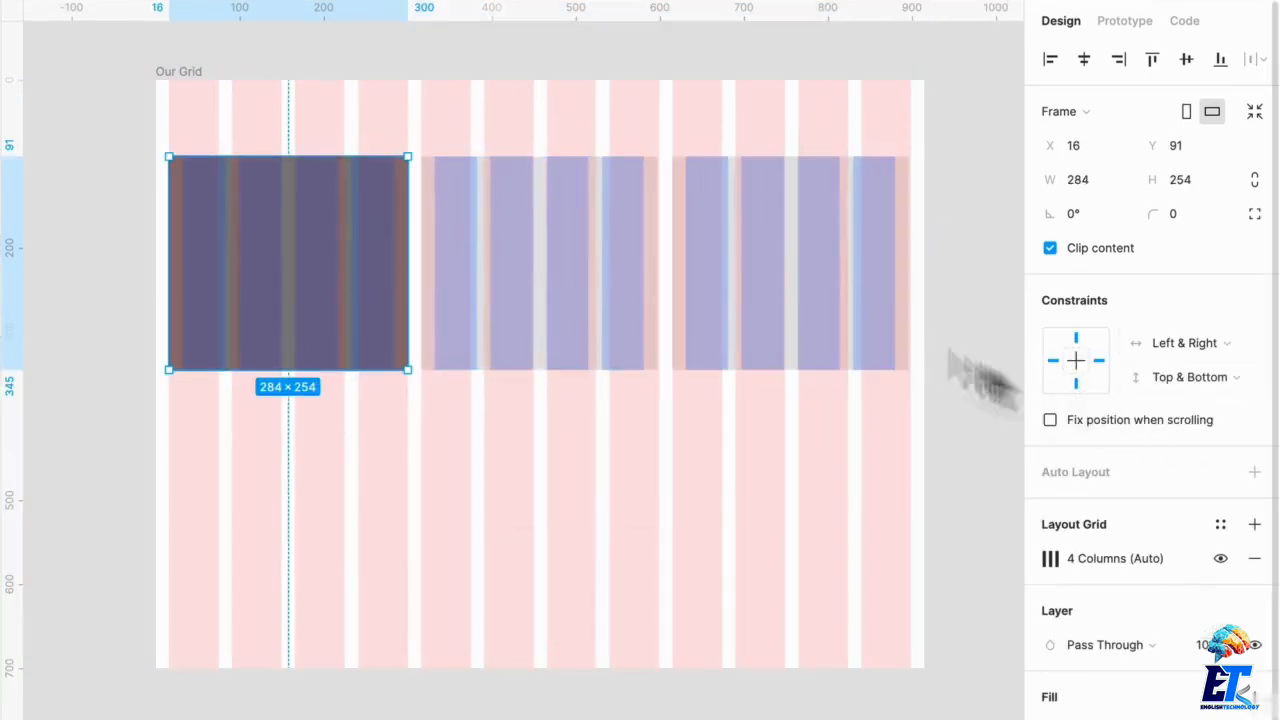
{"action": "left_click", "coordinate": [178, 72]}
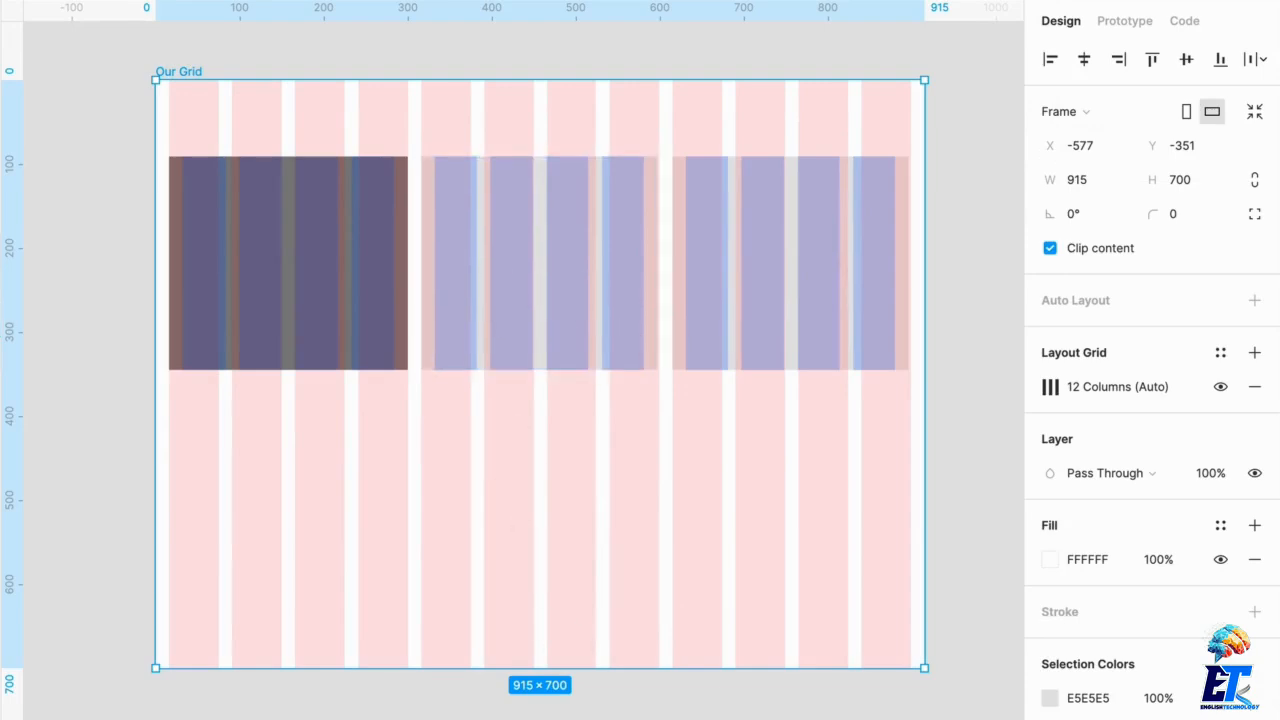
{"action": "left_click_drag", "start_coordinate": [600, 666], "coordinate": [640, 611]}
{"action": "mouse_move", "coordinate": [700, 80]}
{"action": "left_mouse_down"}
{"action": "mouse_move", "coordinate": [700, 180]}
{"action": "mouse_move", "coordinate": [700, 100]}
{"action": "left_mouse_up"}
{"action": "left_click", "coordinate": [650, 258]}
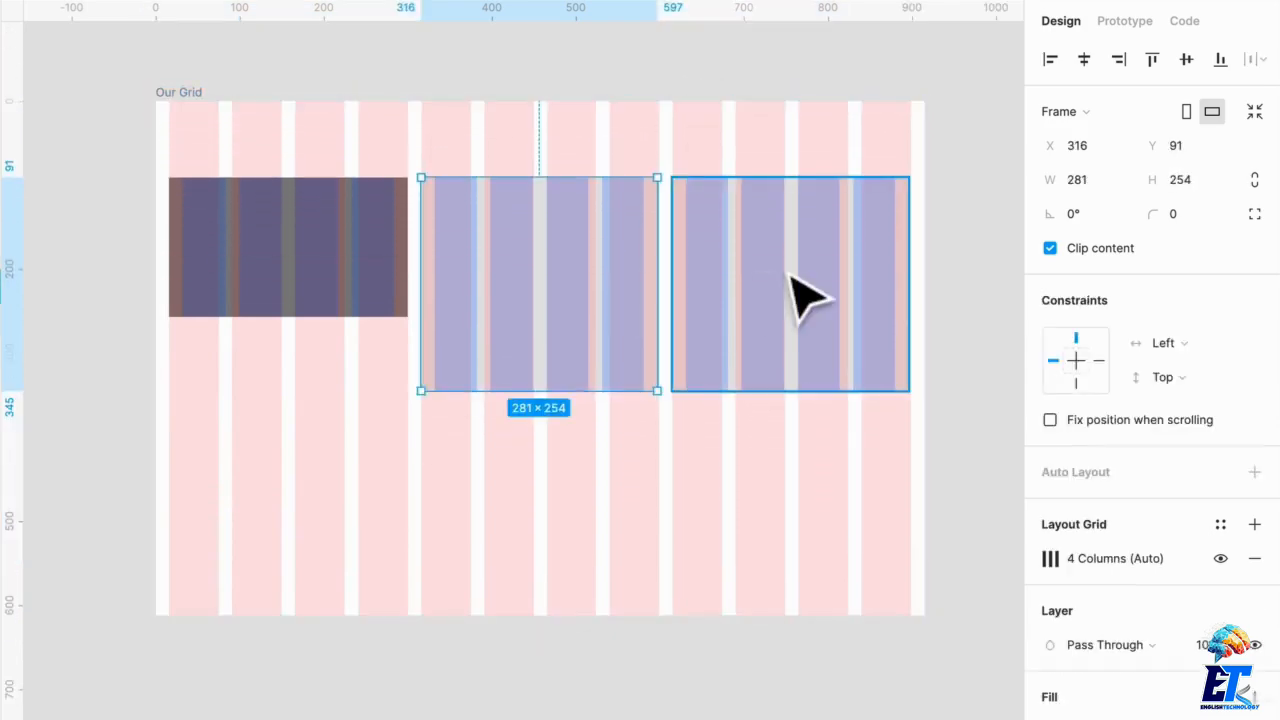
Step: Widen the Our Grid frame from its left edge to about 989 px
{"action": "left_click", "coordinate": [800, 300]}
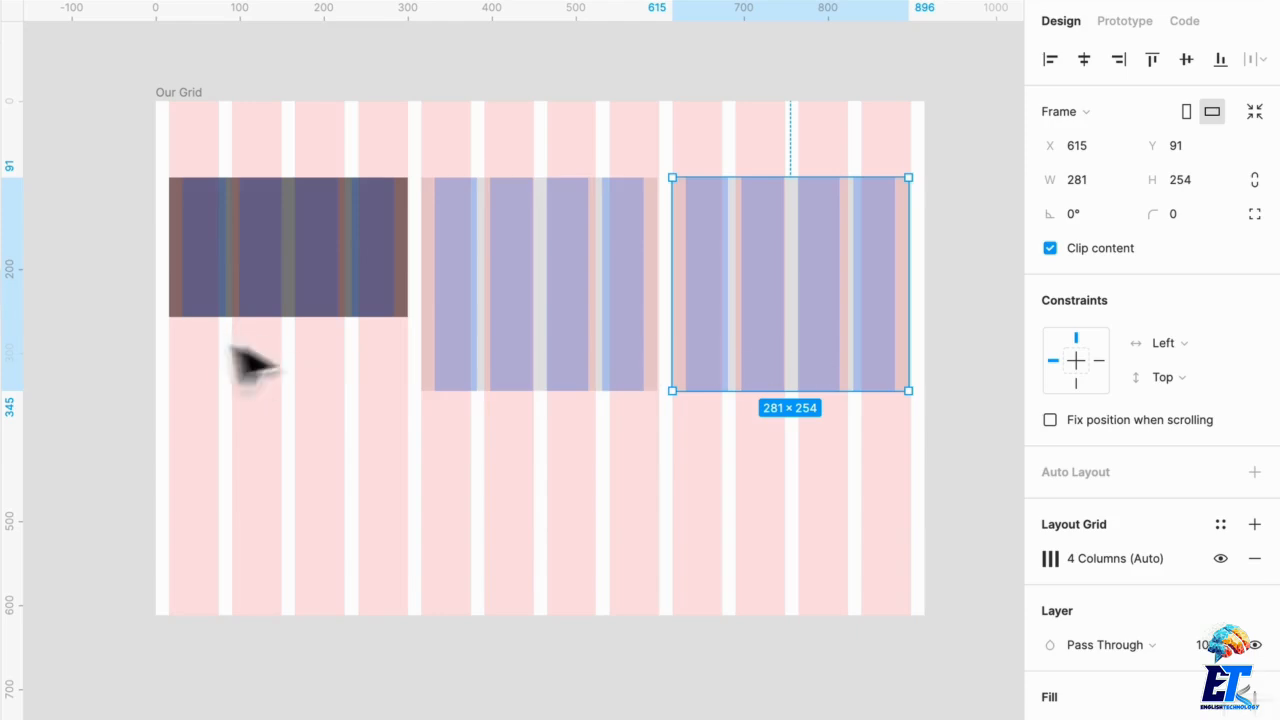
{"action": "left_click", "coordinate": [165, 370]}
{"action": "left_click", "coordinate": [188, 102]}
{"action": "left_click_drag", "start_coordinate": [166, 157], "coordinate": [94, 149]}
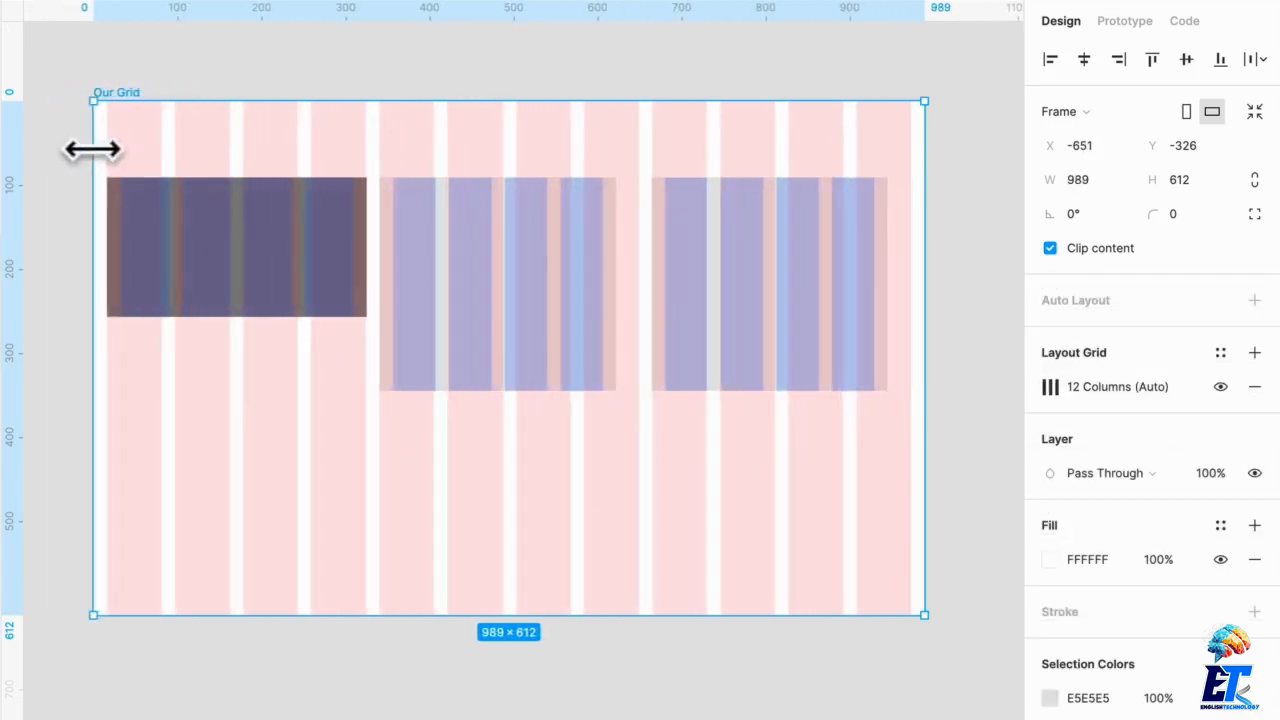
Step: Extend the first nested frame's bottom edge to about 254 px high, matching the other nested frames
{"action": "left_click", "coordinate": [240, 300]}
{"action": "left_click_drag", "start_coordinate": [294, 316], "coordinate": [297, 390]}
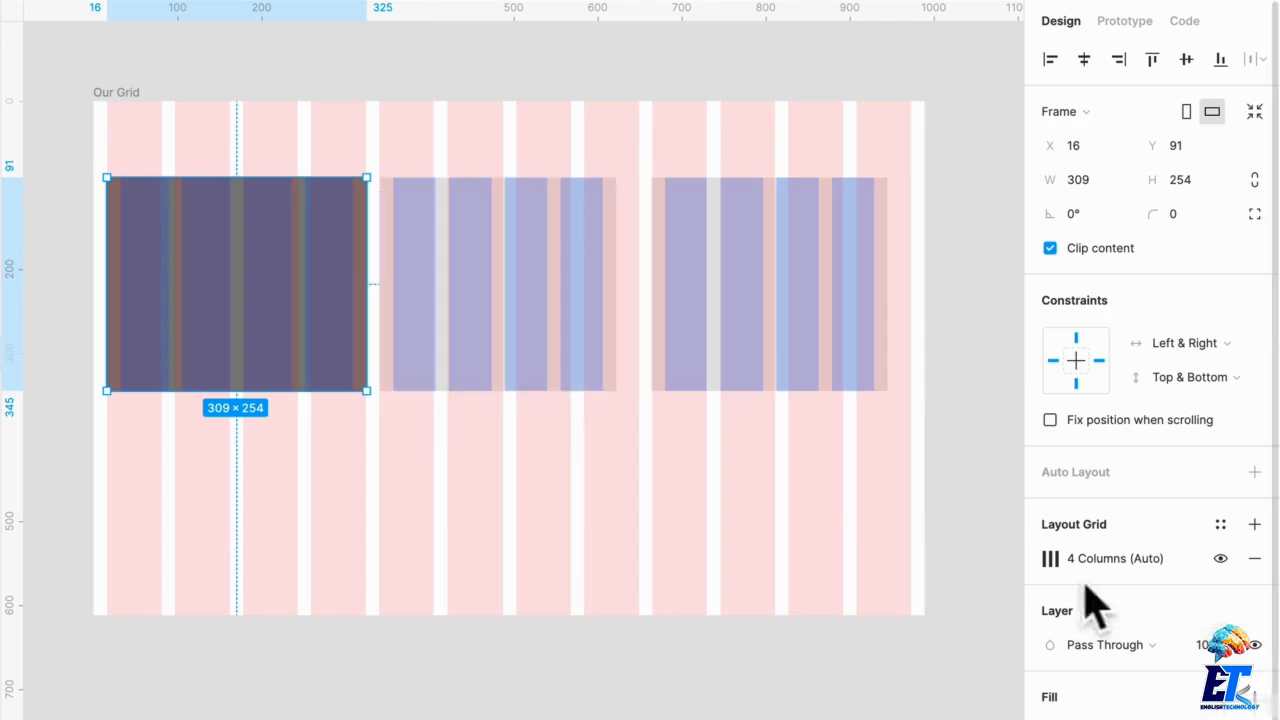
{"action": "left_click", "coordinate": [1220, 524]}
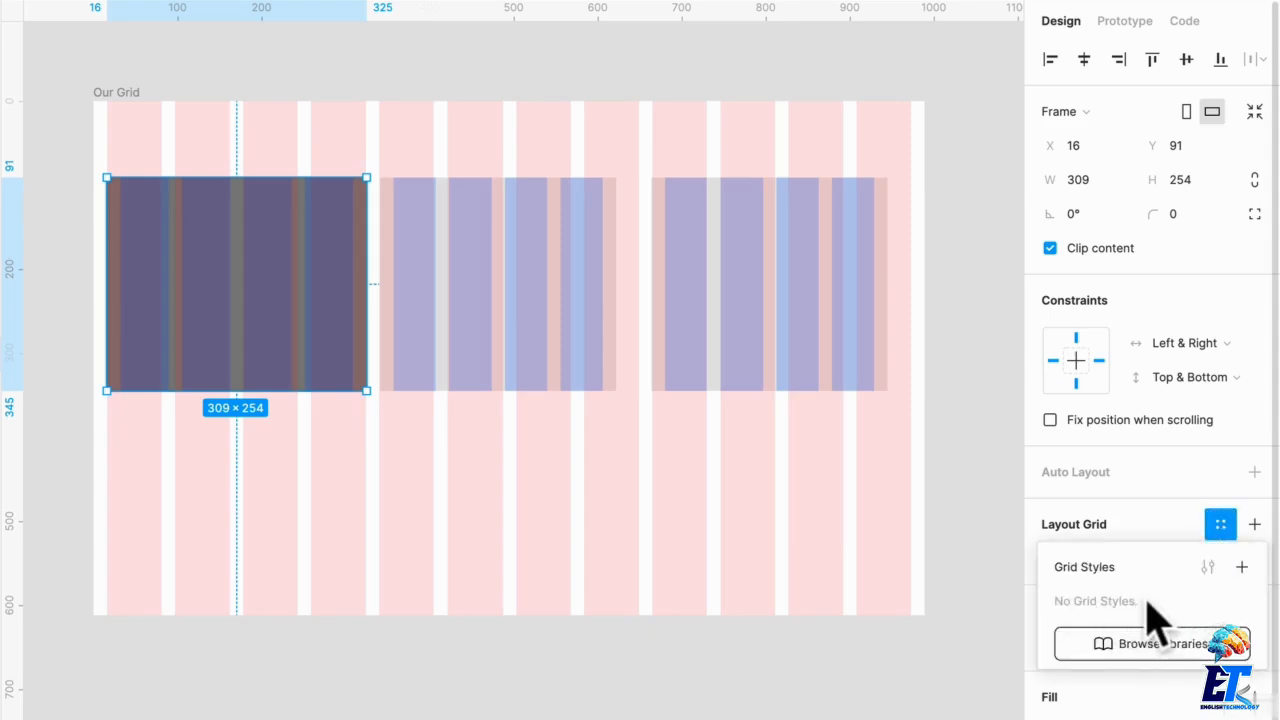
{"action": "left_click", "coordinate": [1014, 488]}
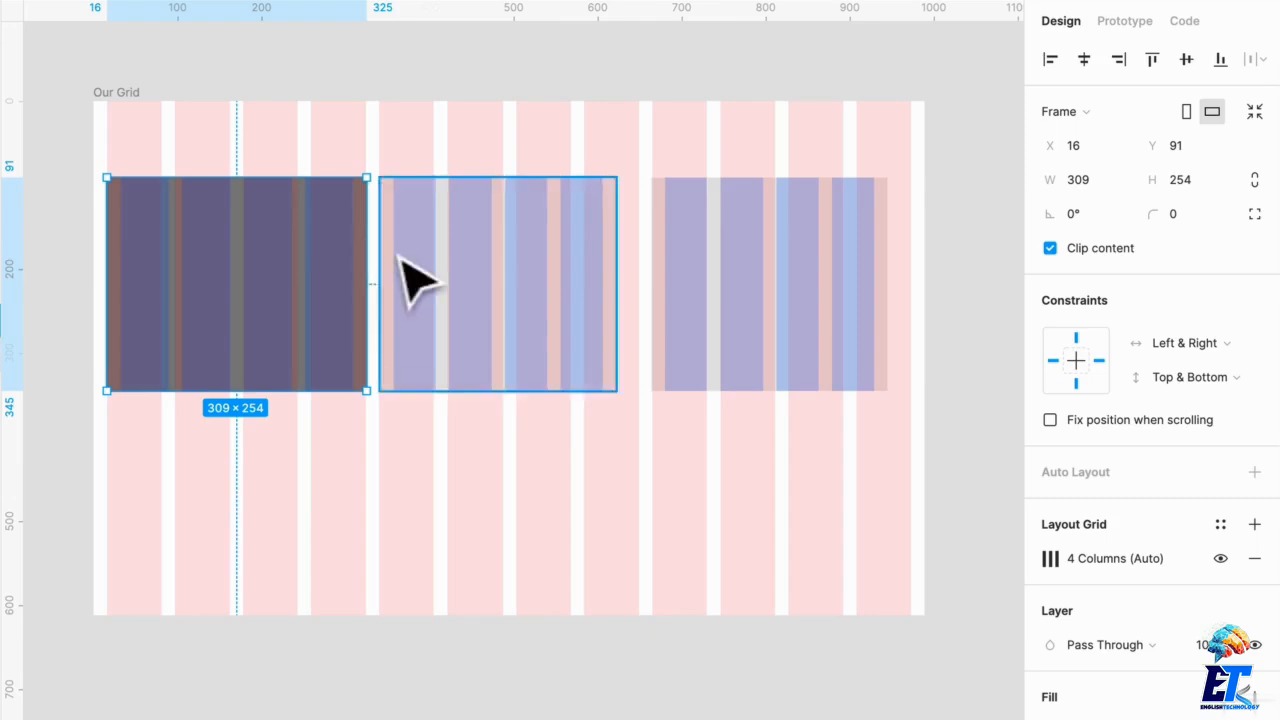
Step: Select all three nested frames and delete them
{"action": "left_click", "coordinate": [500, 314], "text": "shift"}
{"action": "left_click", "coordinate": [780, 340], "text": "shift"}
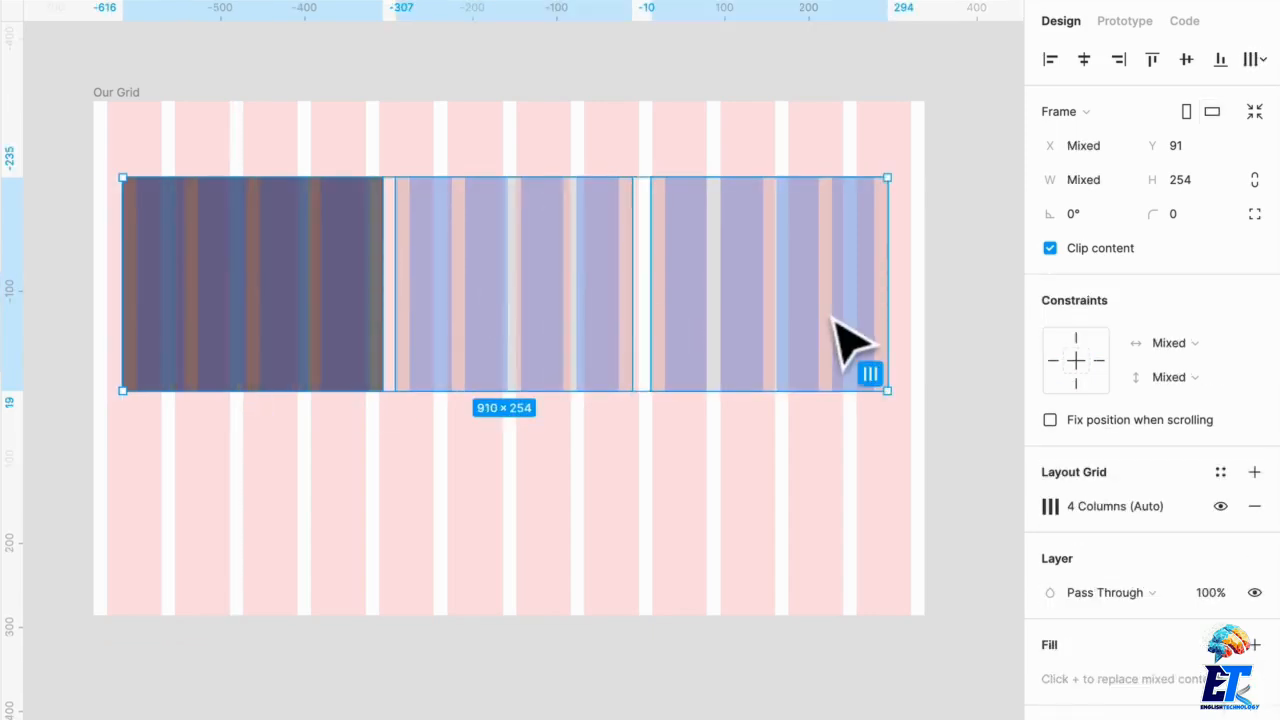
{"action": "key", "text": "Delete"}
Step: Save Our Grid's 12-column layout grid as a grid style named LayoutGrid/12 Col
{"action": "left_click", "coordinate": [160, 112]}
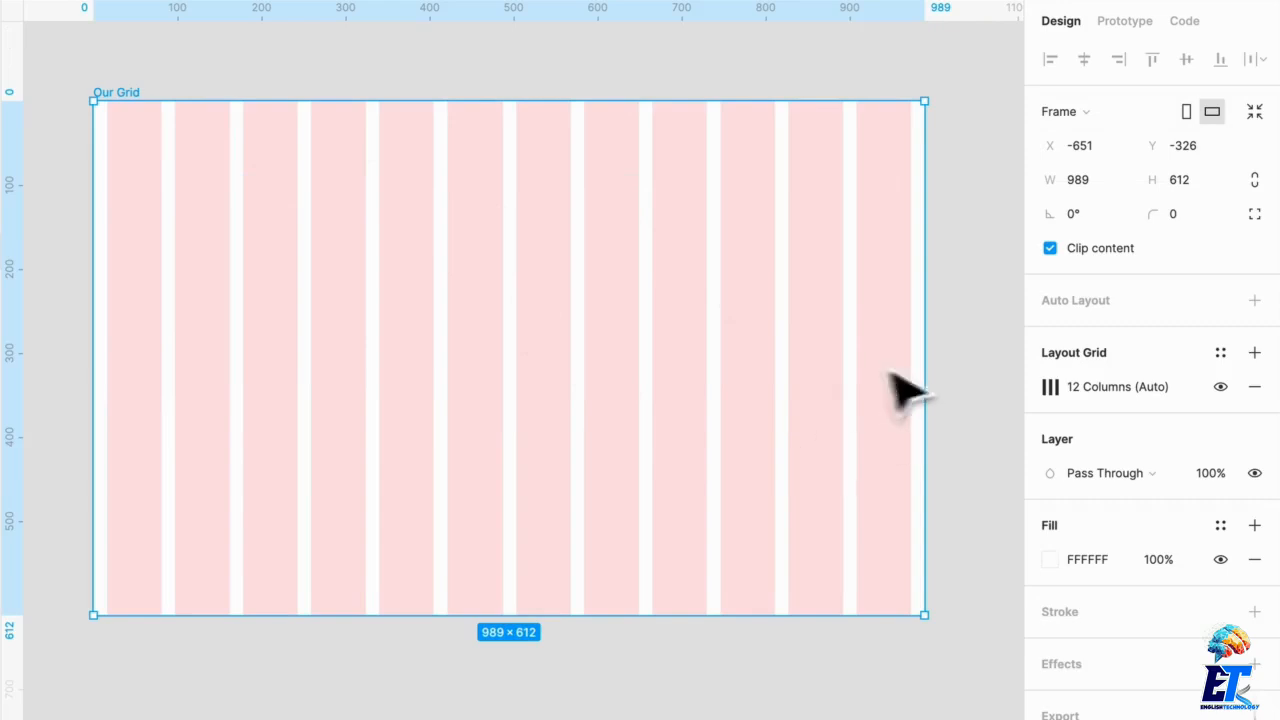
{"action": "left_click", "coordinate": [1221, 354]}
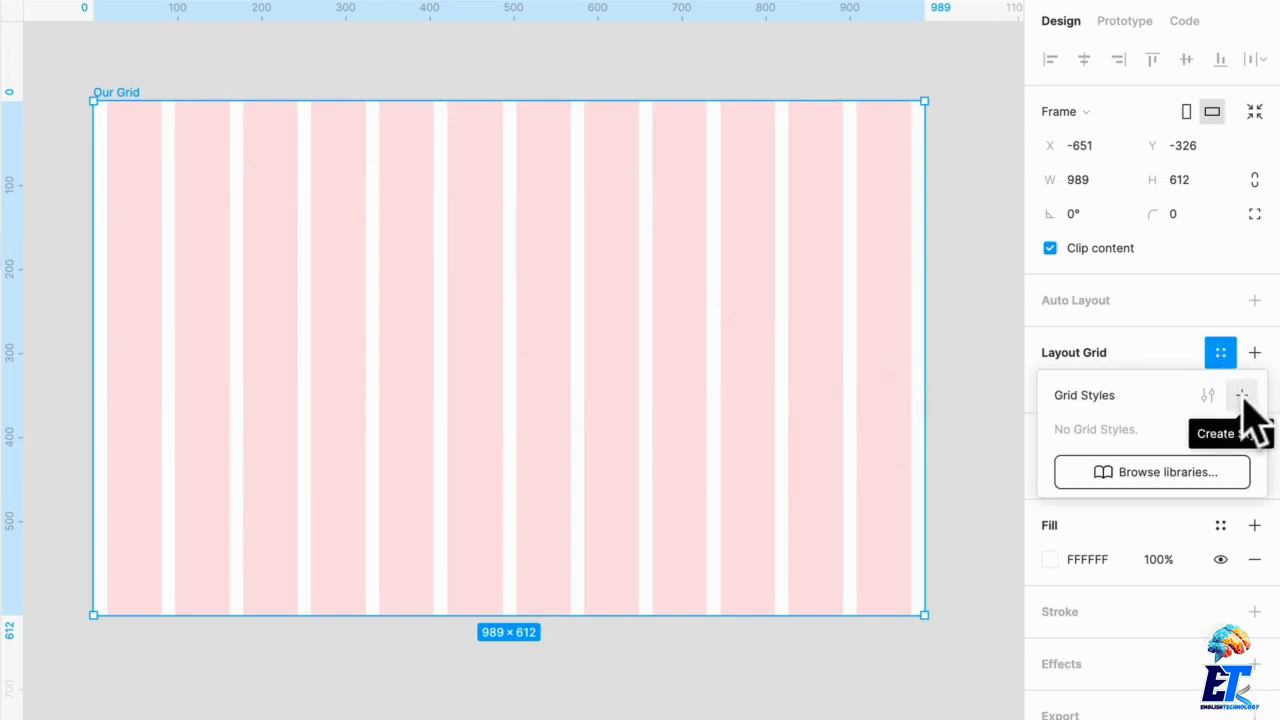
{"action": "left_click", "coordinate": [1242, 396]}
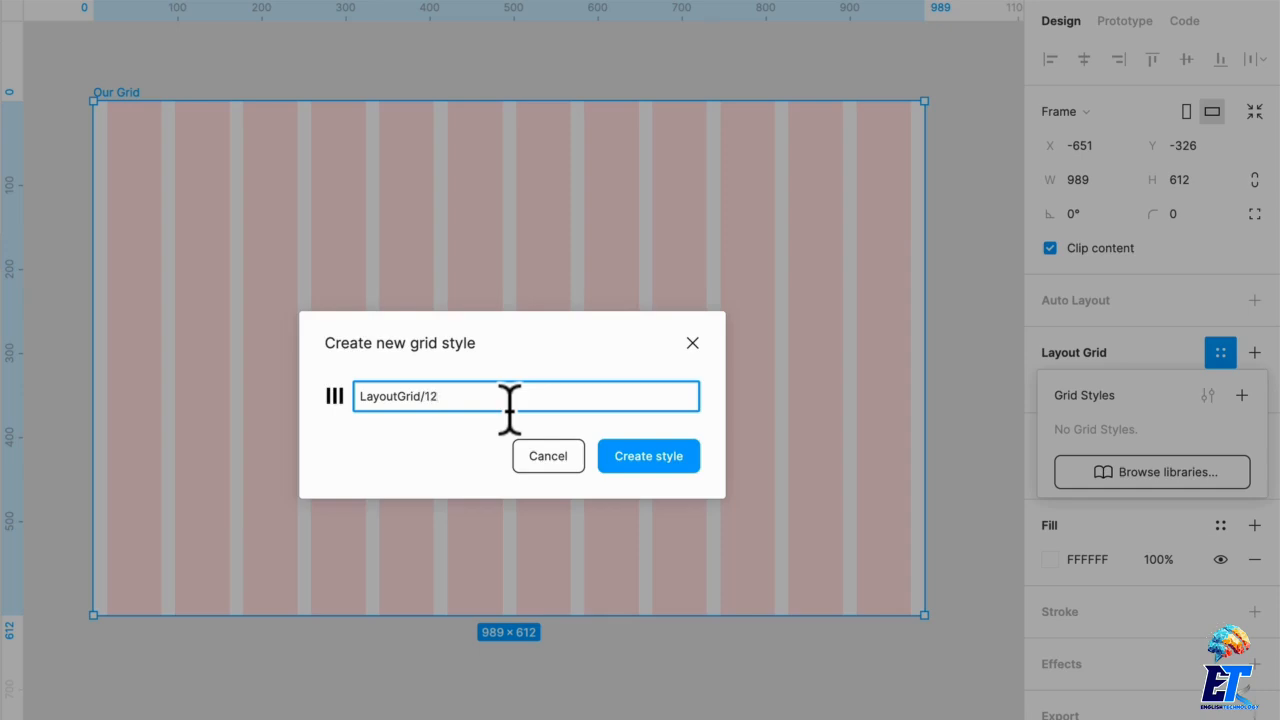
{"action": "left_click", "coordinate": [672, 460]}
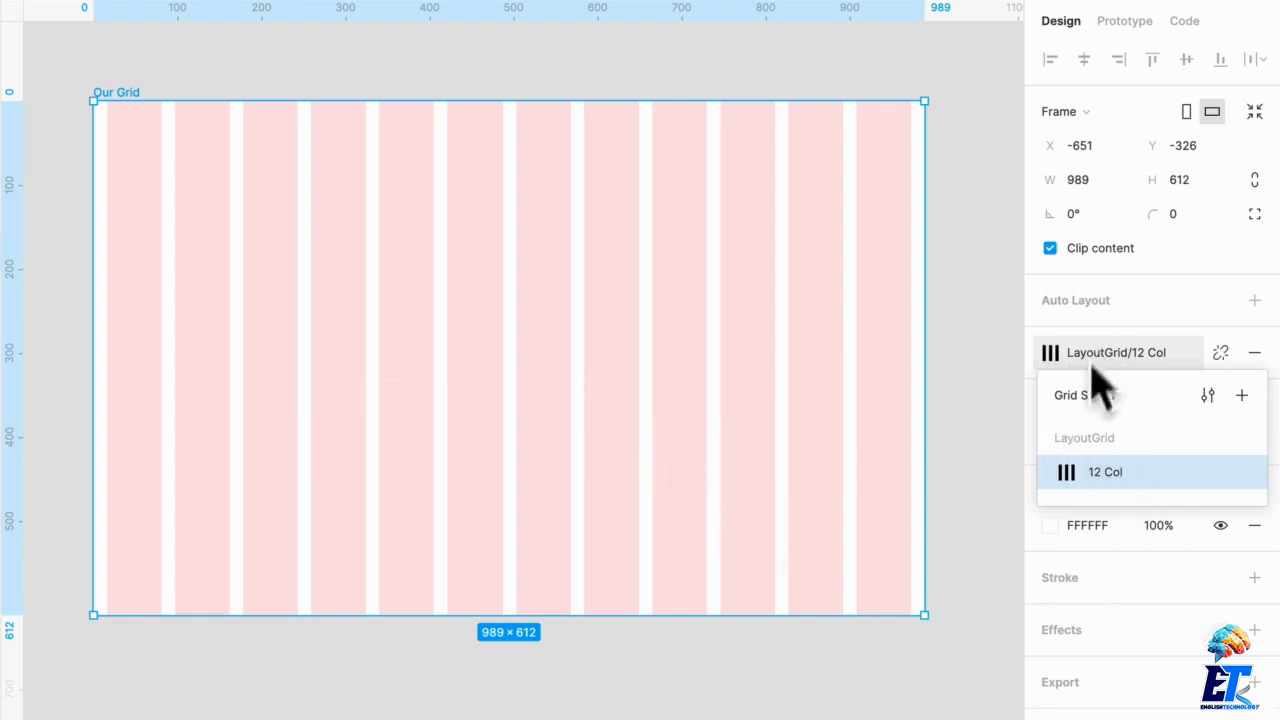
{"action": "left_click", "coordinate": [771, 700]}
Step: Remove the applied grid style from Our Grid and add a new layout grid
{"action": "left_click", "coordinate": [623, 443]}
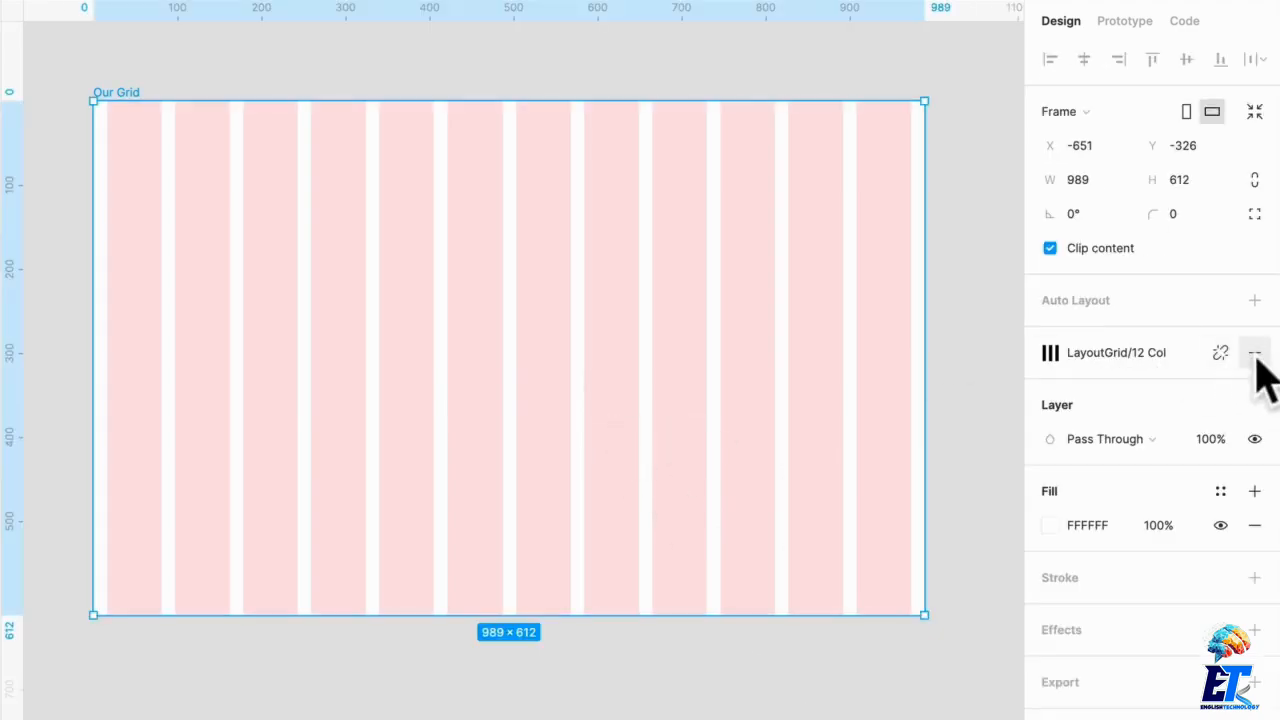
{"action": "left_click", "coordinate": [1255, 354]}
{"action": "left_click", "coordinate": [1252, 354]}
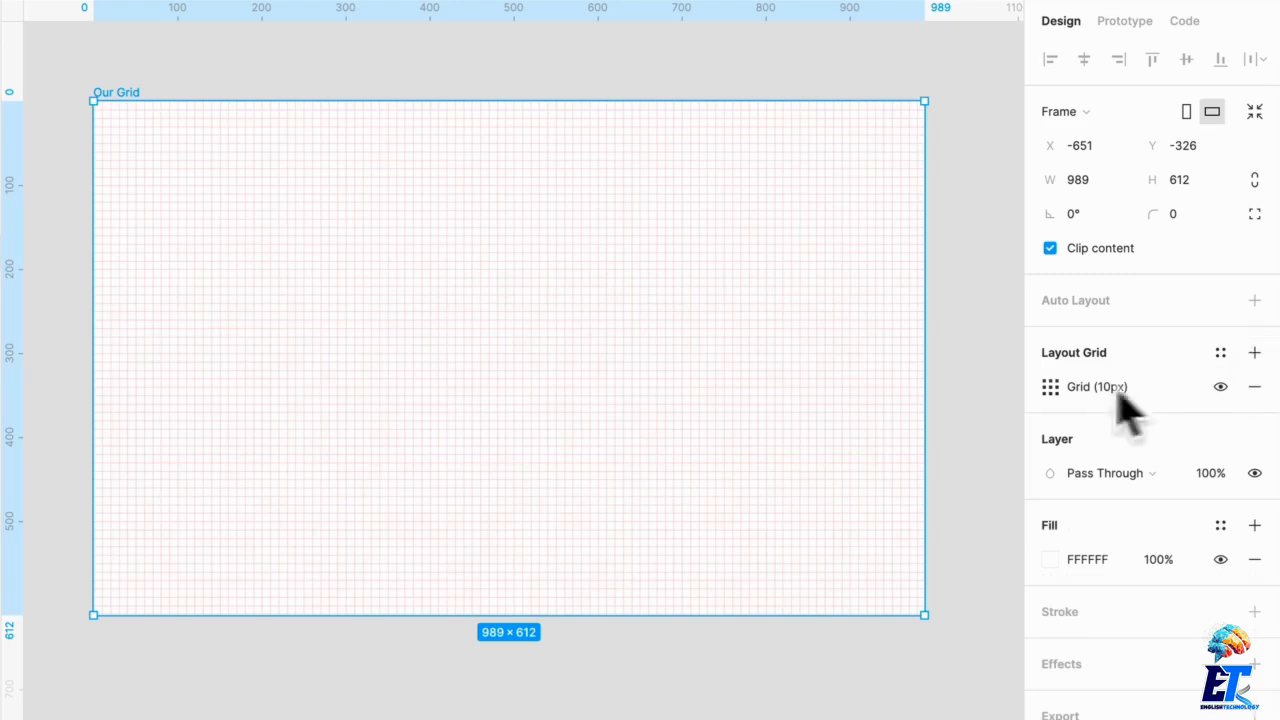
Step: Change the new layout grid to Rows with an Auto count
{"action": "left_click", "coordinate": [1050, 386]}
{"action": "left_click", "coordinate": [805, 391]}
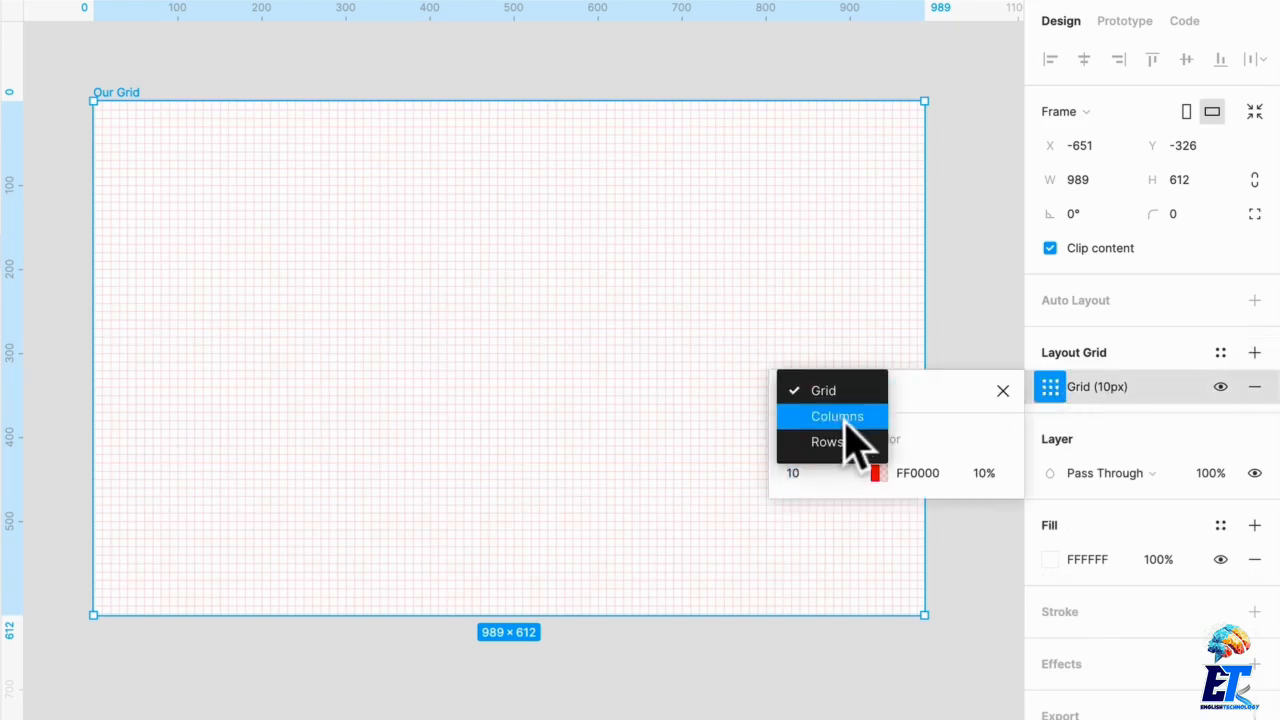
{"action": "left_click", "coordinate": [846, 445]}
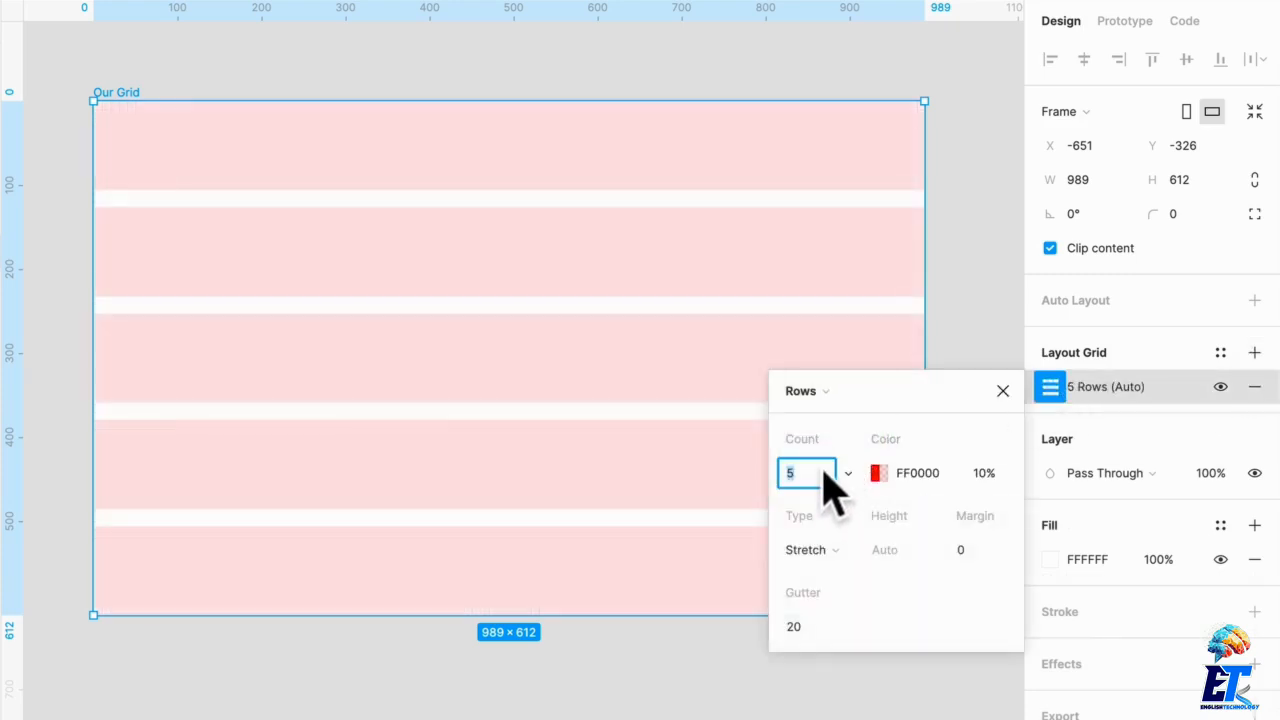
{"action": "left_click", "coordinate": [849, 473]}
{"action": "left_click", "coordinate": [849, 325]}
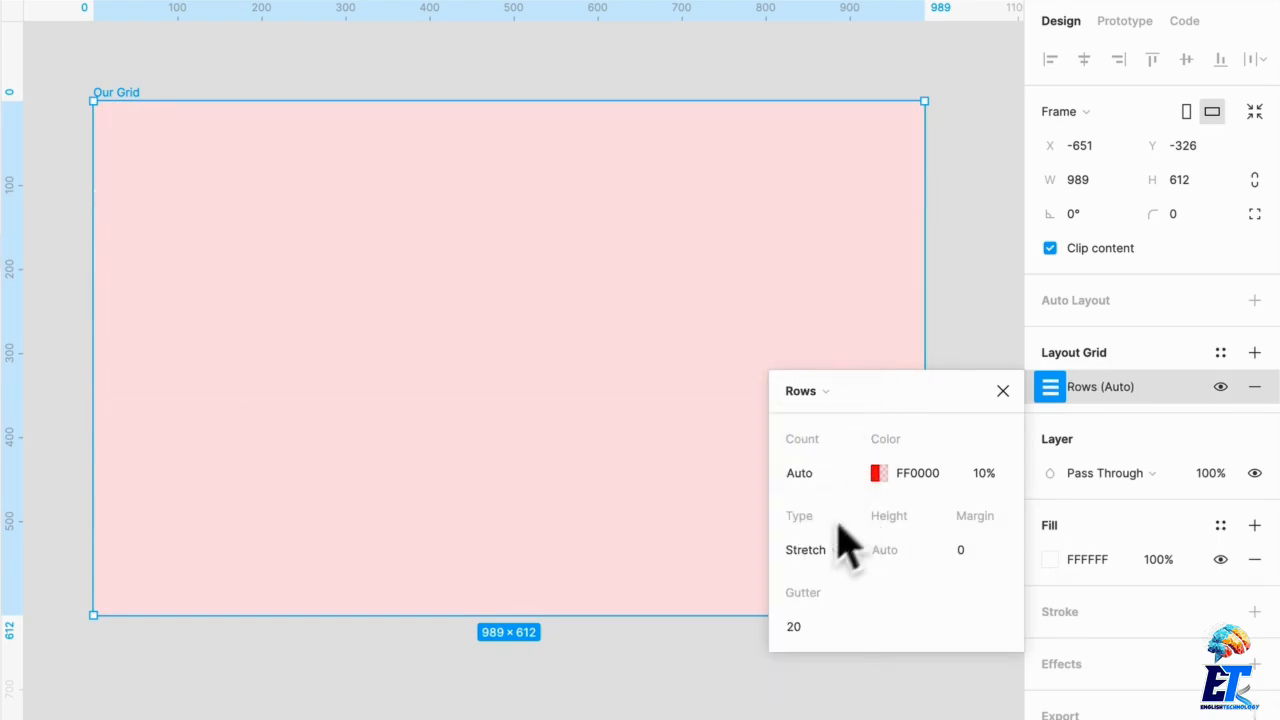
Step: Set the rows to Top alignment with 4 px height and 4 px gutter
{"action": "left_click", "coordinate": [852, 558]}
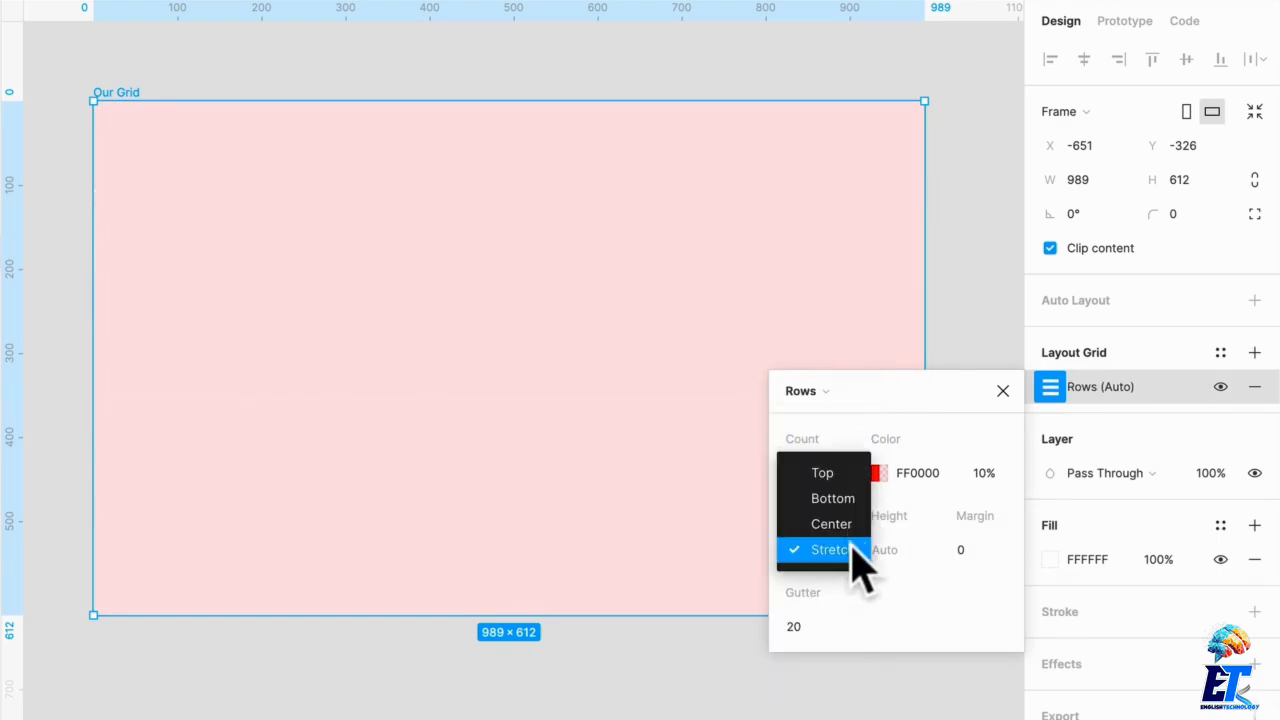
{"action": "left_click", "coordinate": [847, 473]}
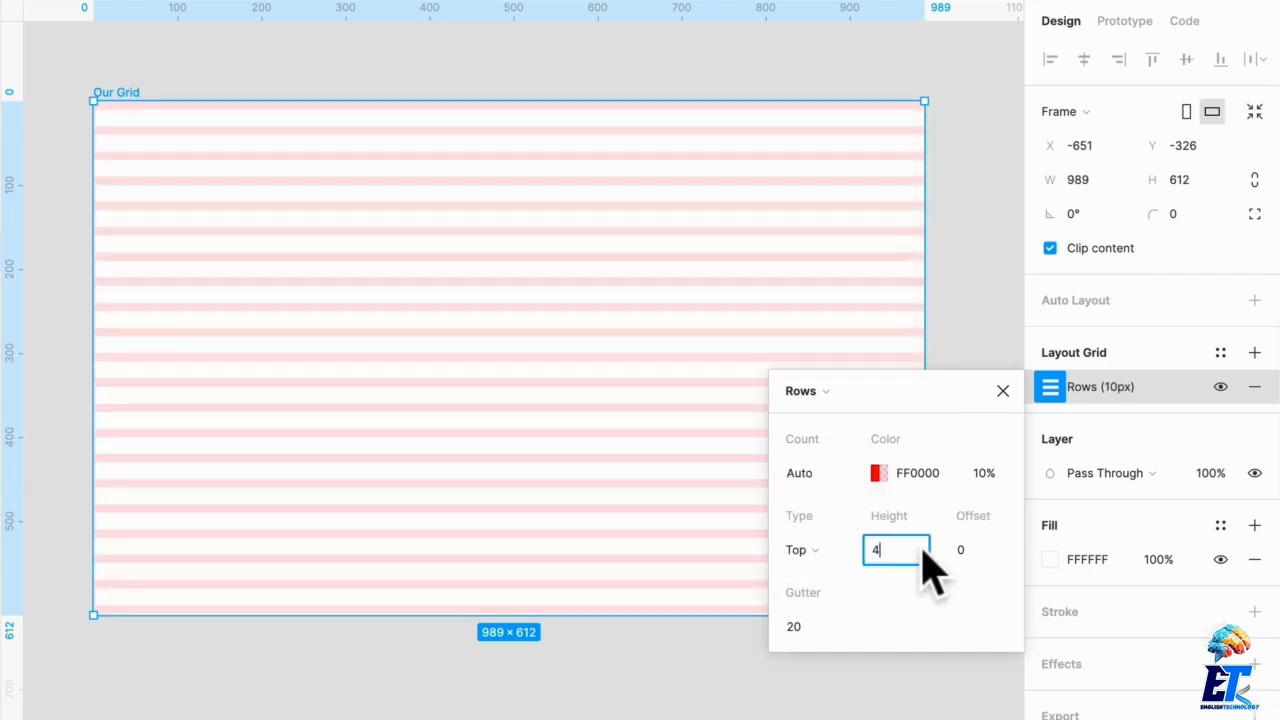
{"action": "left_click", "coordinate": [812, 626]}
{"action": "type", "text": "4"}
{"action": "key", "text": "Return"}
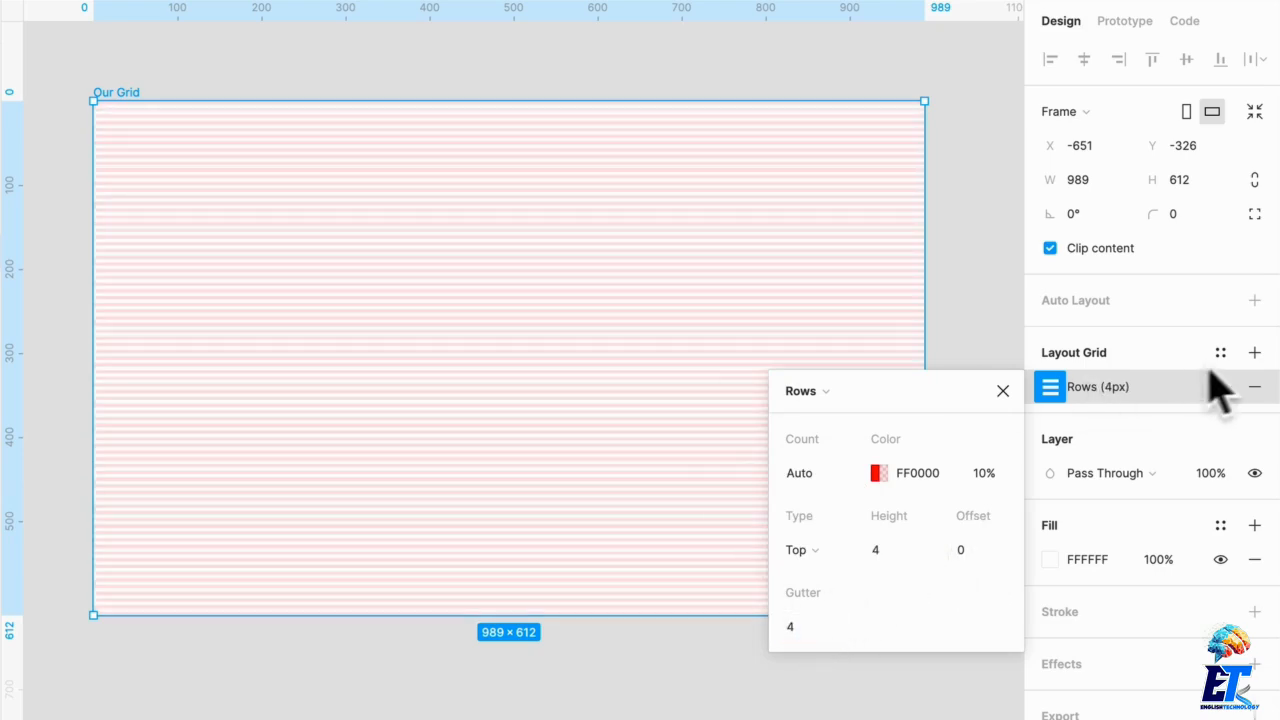
{"action": "left_click", "coordinate": [1008, 323]}
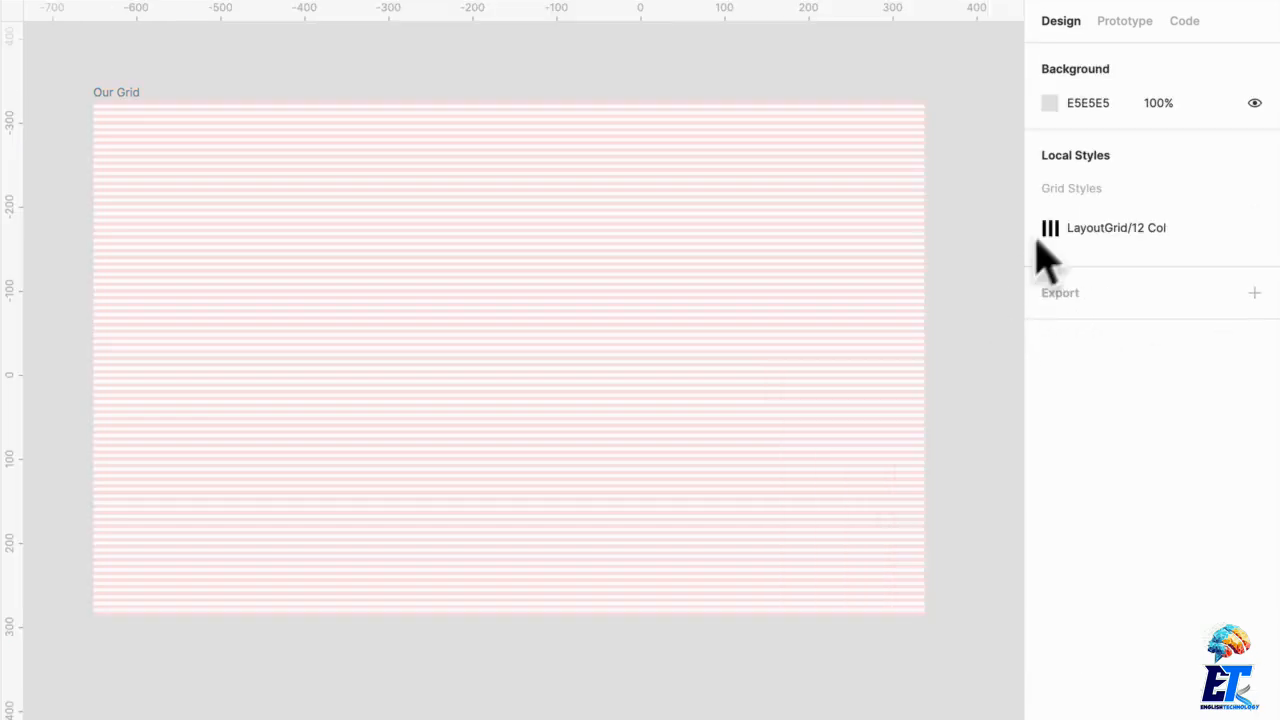
Step: Add a second layout grid to Our Grid as Columns with a count of 12
{"action": "left_click", "coordinate": [858, 378]}
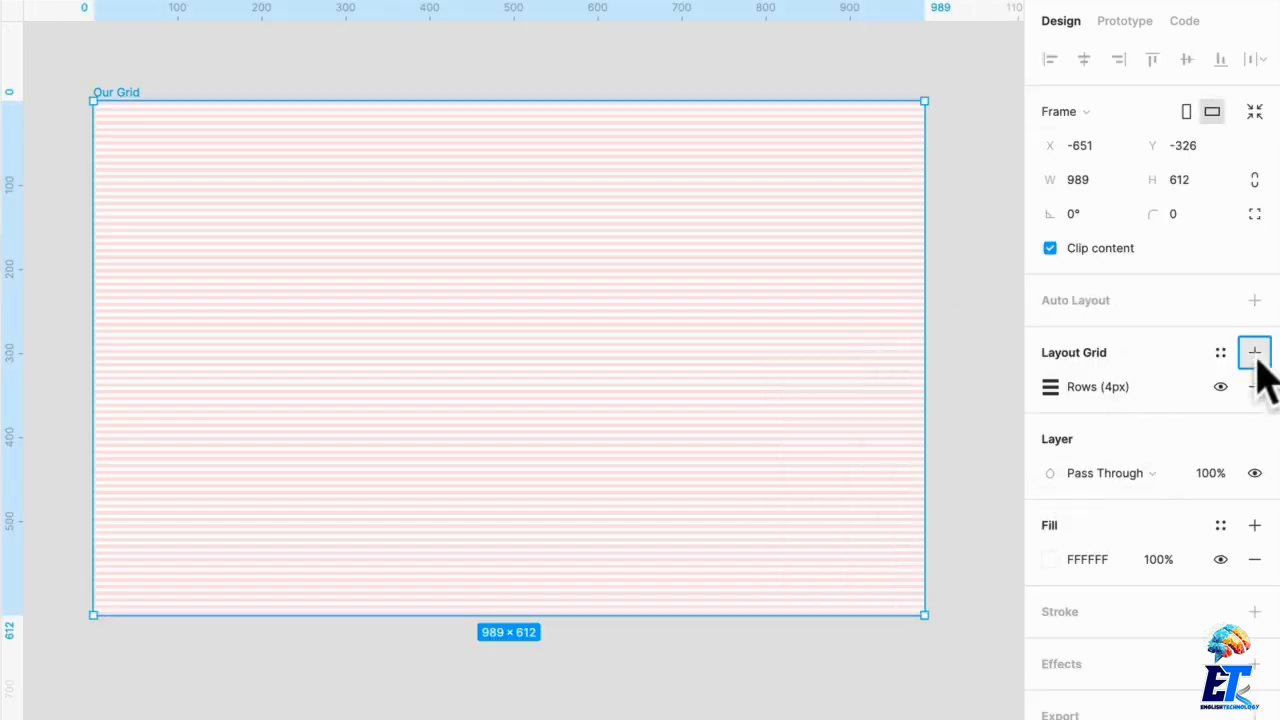
{"action": "left_click", "coordinate": [1254, 352]}
{"action": "left_click", "coordinate": [1050, 386]}
{"action": "left_click", "coordinate": [800, 390]}
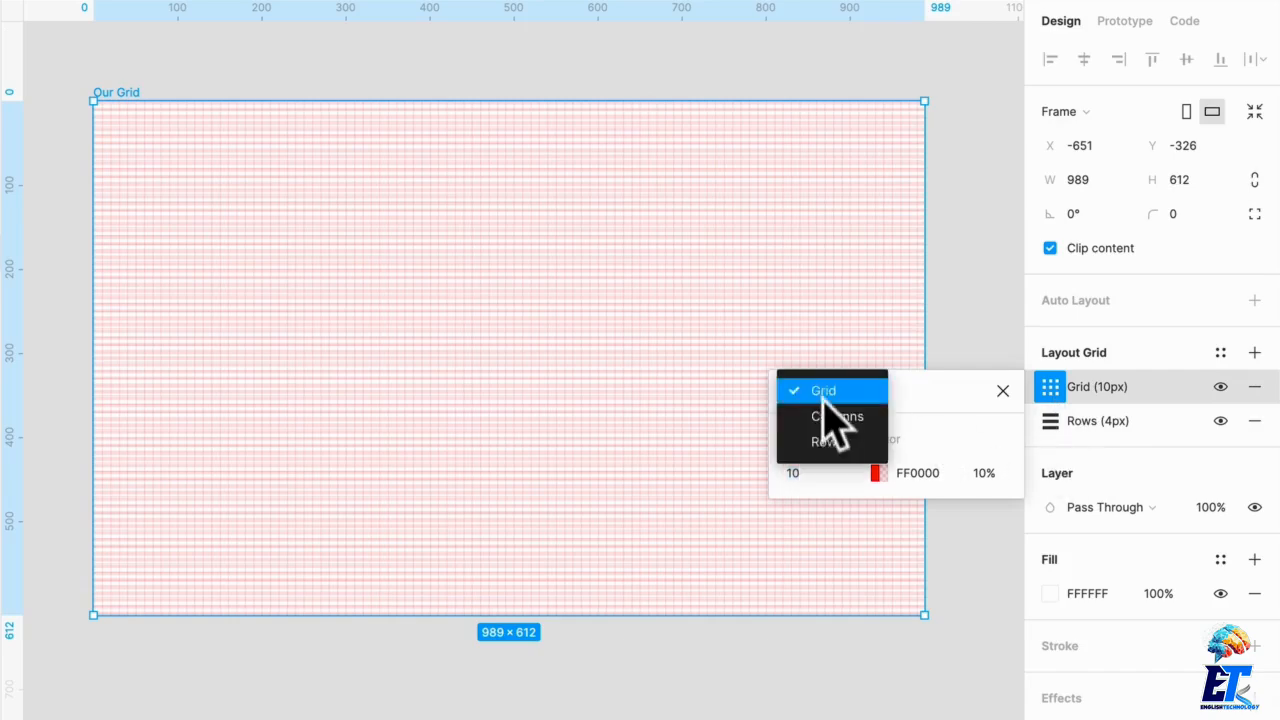
{"action": "left_click", "coordinate": [826, 416]}
{"action": "type", "text": "12"}
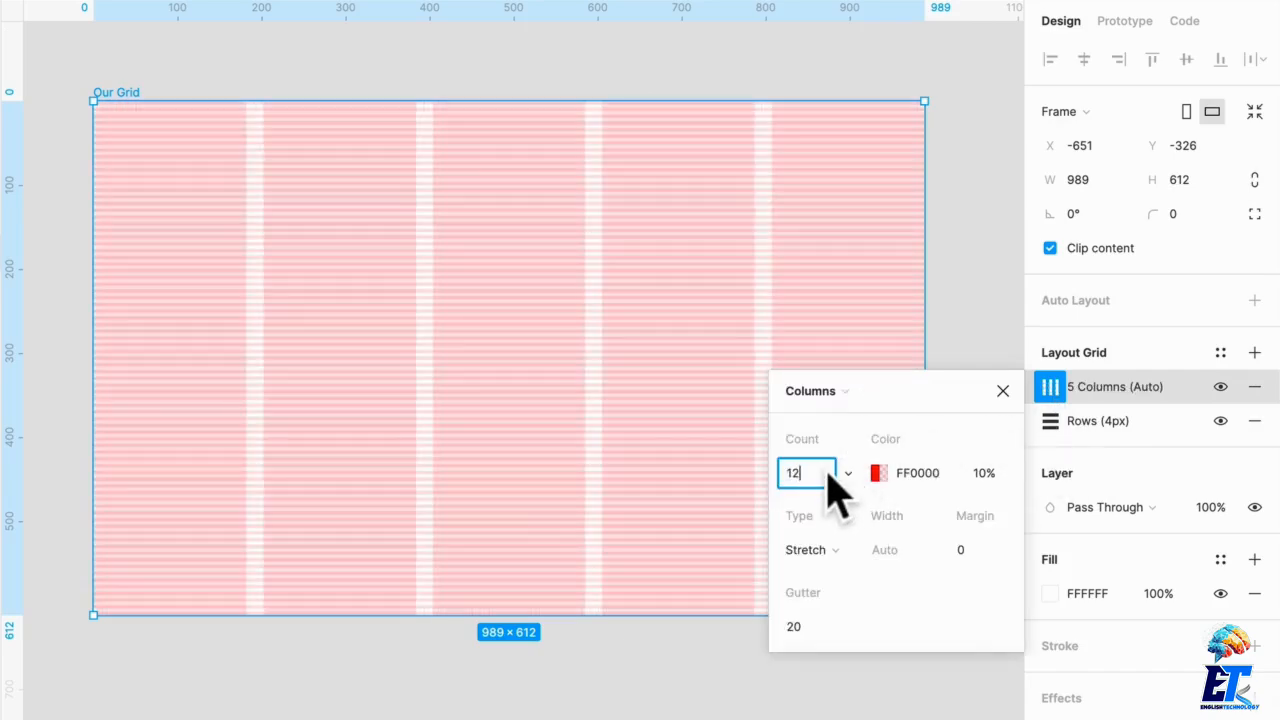
Step: Set the column grid's margin to 16 and gutter to 16
{"action": "left_click", "coordinate": [978, 558]}
{"action": "type", "text": "16"}
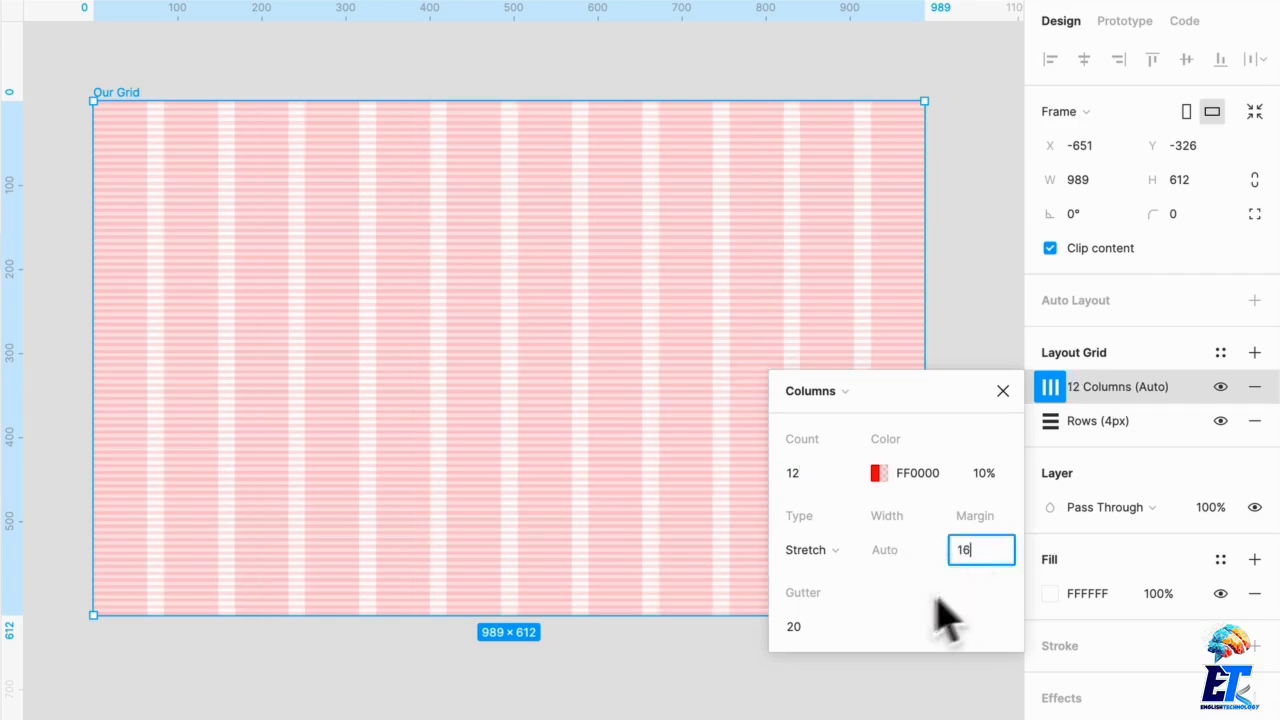
{"action": "left_click", "coordinate": [813, 632]}
{"action": "type", "text": "16"}
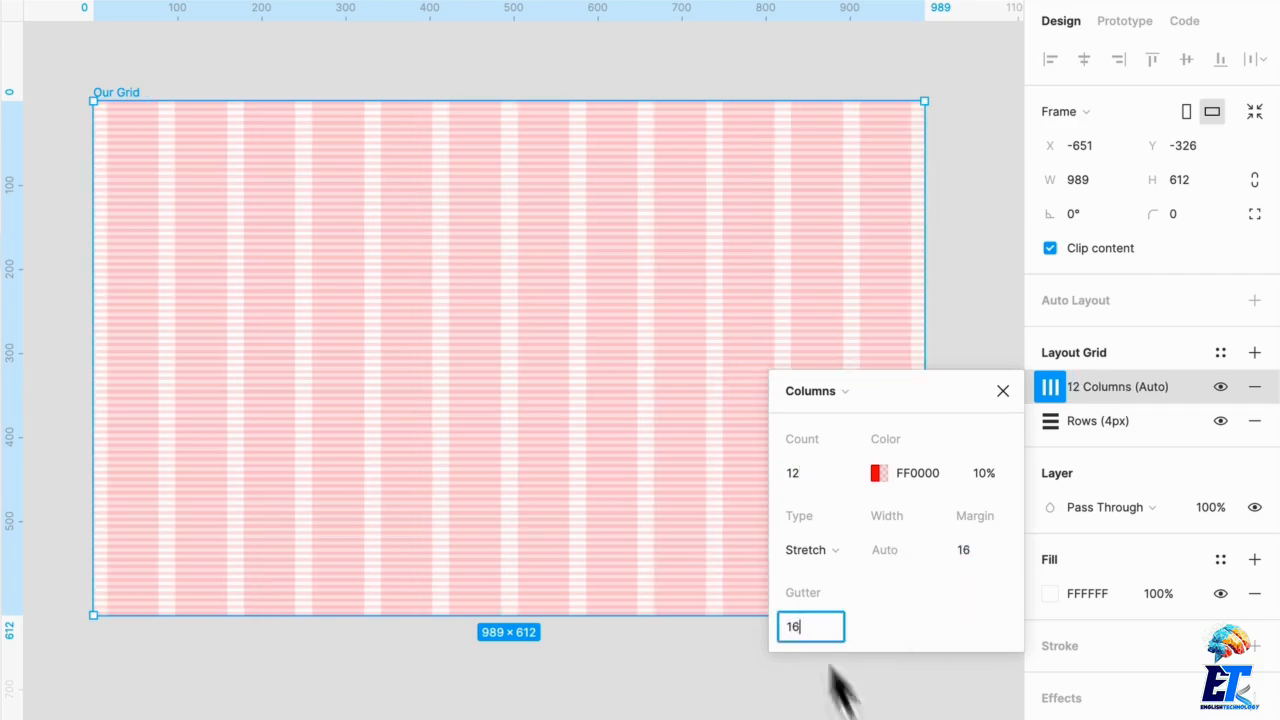
{"action": "left_click", "coordinate": [850, 705]}
{"action": "left_click", "coordinate": [855, 454]}
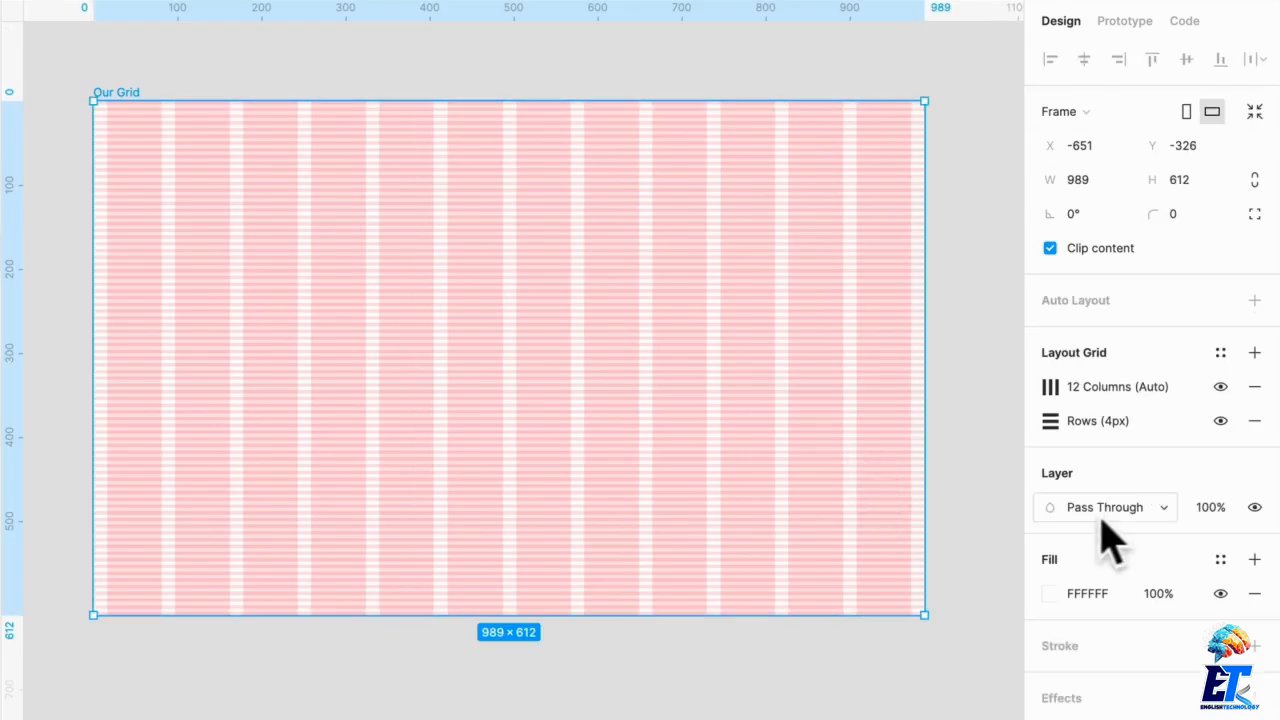
Step: Shift the column grid's colour hue toward purple
{"action": "left_click", "coordinate": [1050, 386]}
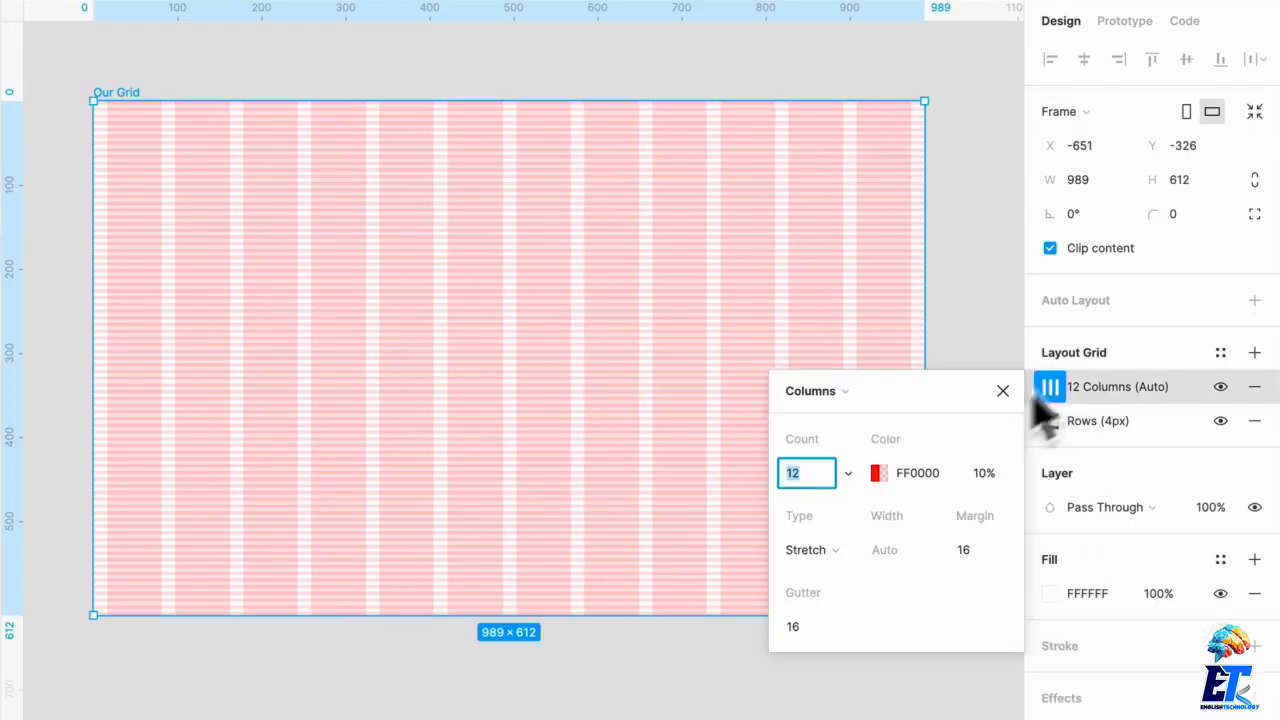
{"action": "left_click", "coordinate": [877, 473]}
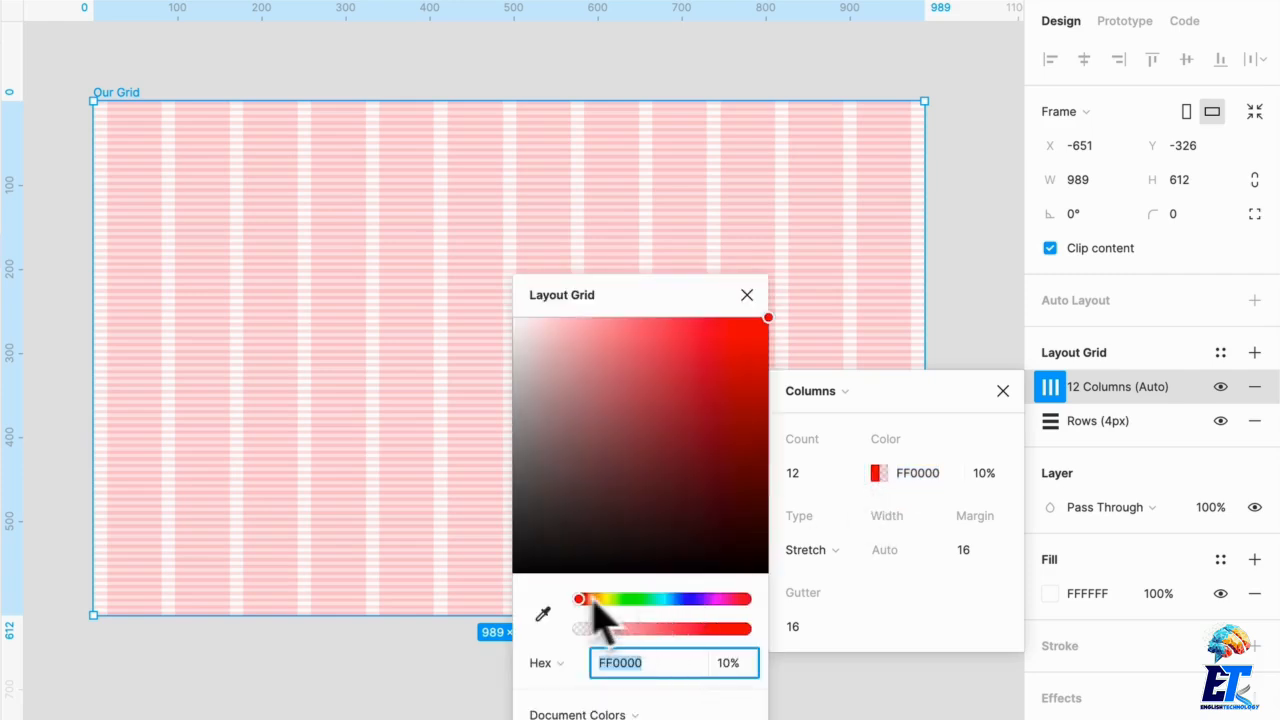
{"action": "left_click_drag", "start_coordinate": [593, 603], "coordinate": [690, 600]}
{"action": "left_click", "coordinate": [938, 314]}
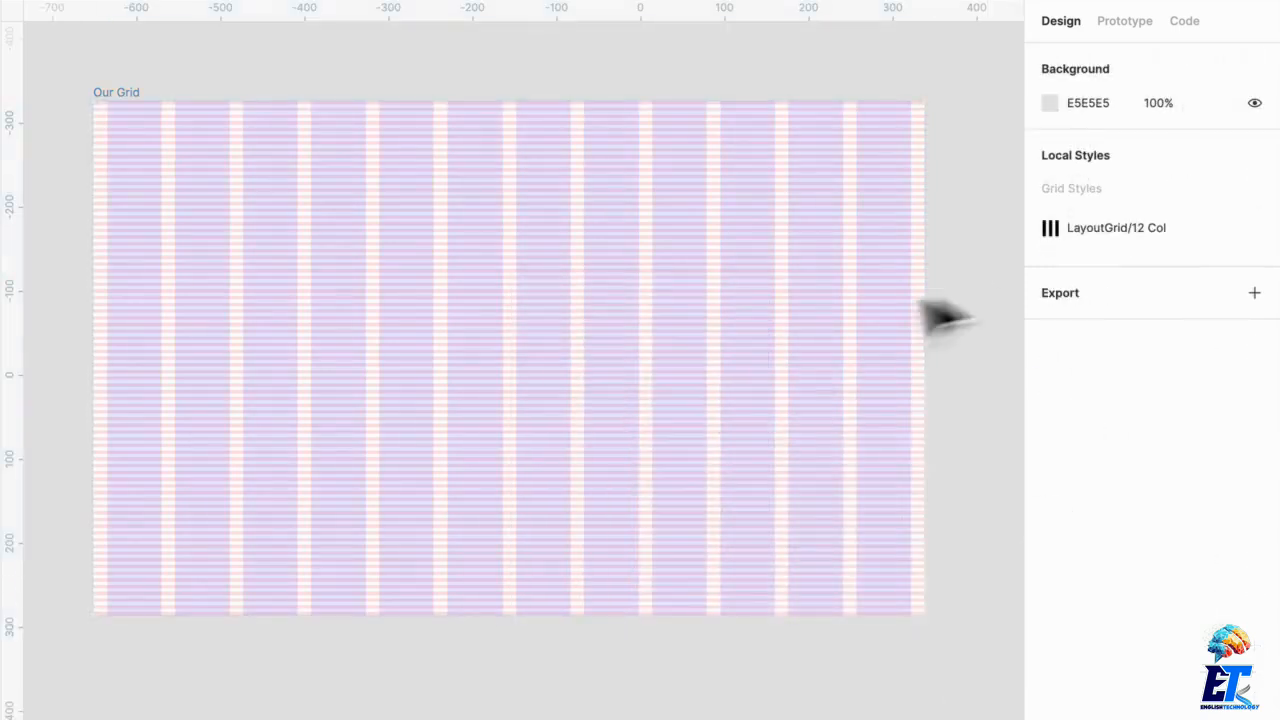
{"action": "left_click", "coordinate": [814, 326]}
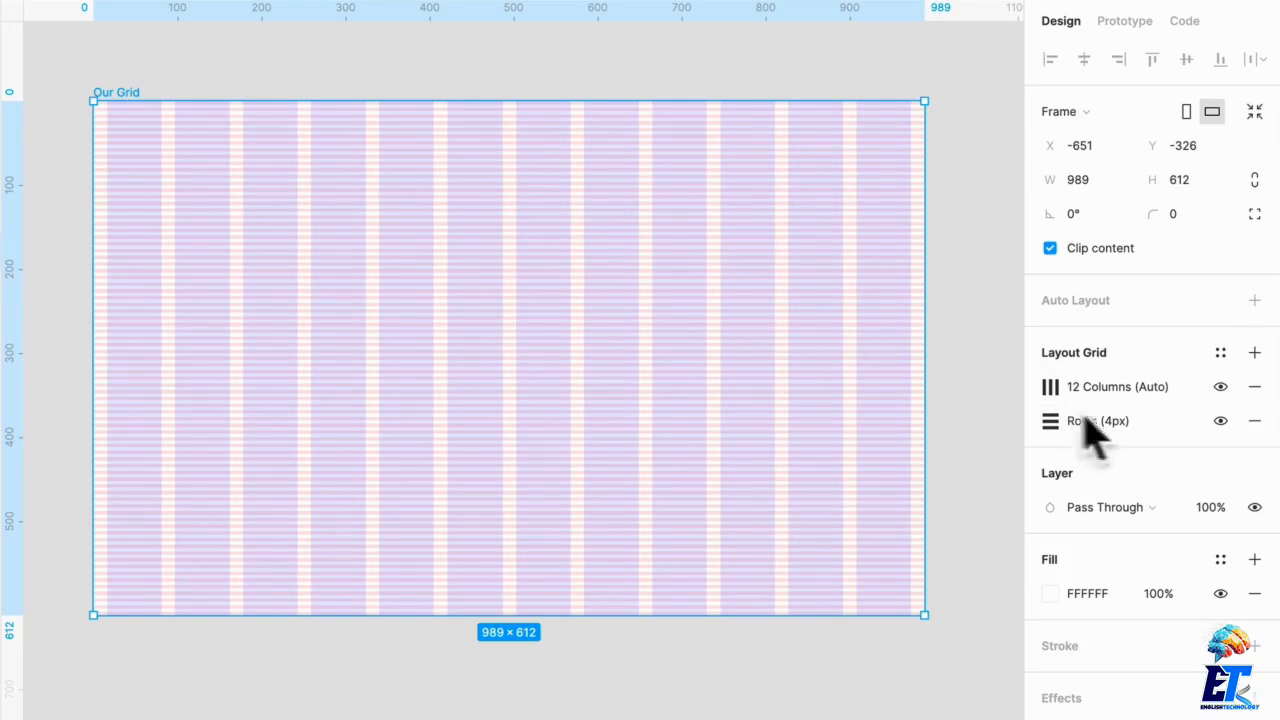
Step: Save both grids as a grid style named Combined/12Col Layout + 4px Baseline
{"action": "left_click", "coordinate": [1220, 354]}
{"action": "left_click", "coordinate": [1241, 395]}
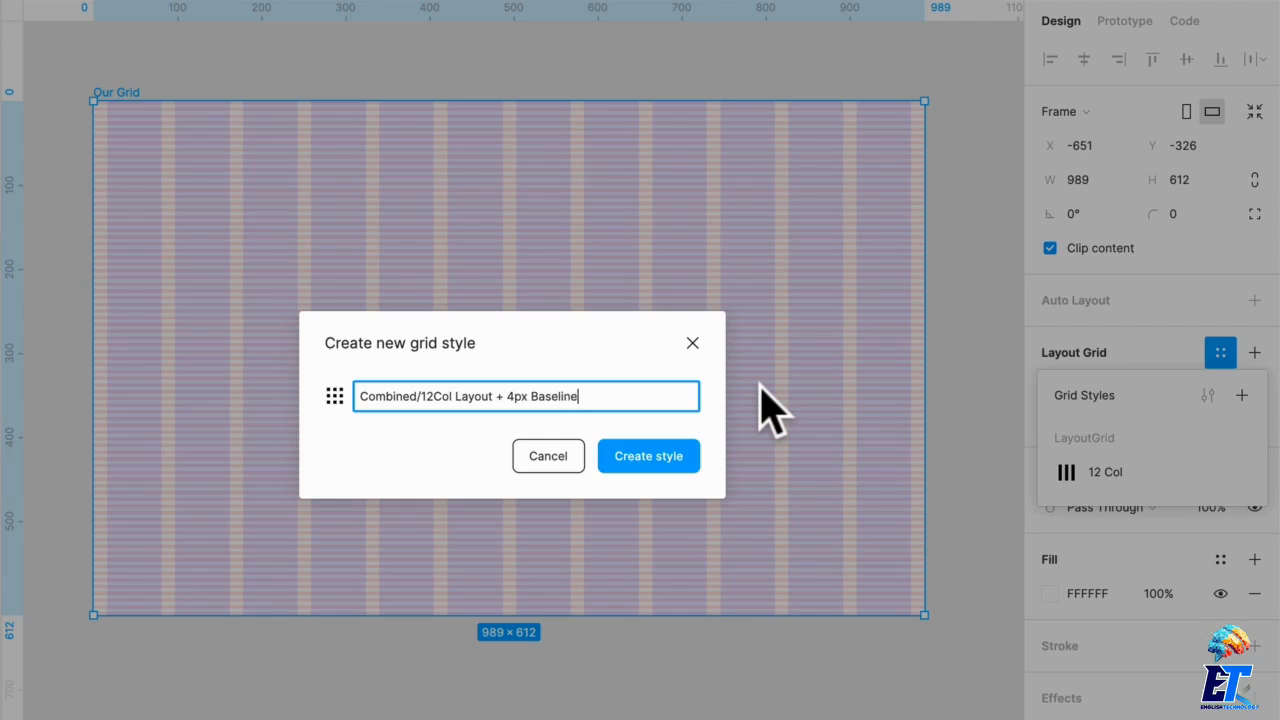
{"action": "left_click", "coordinate": [668, 458]}
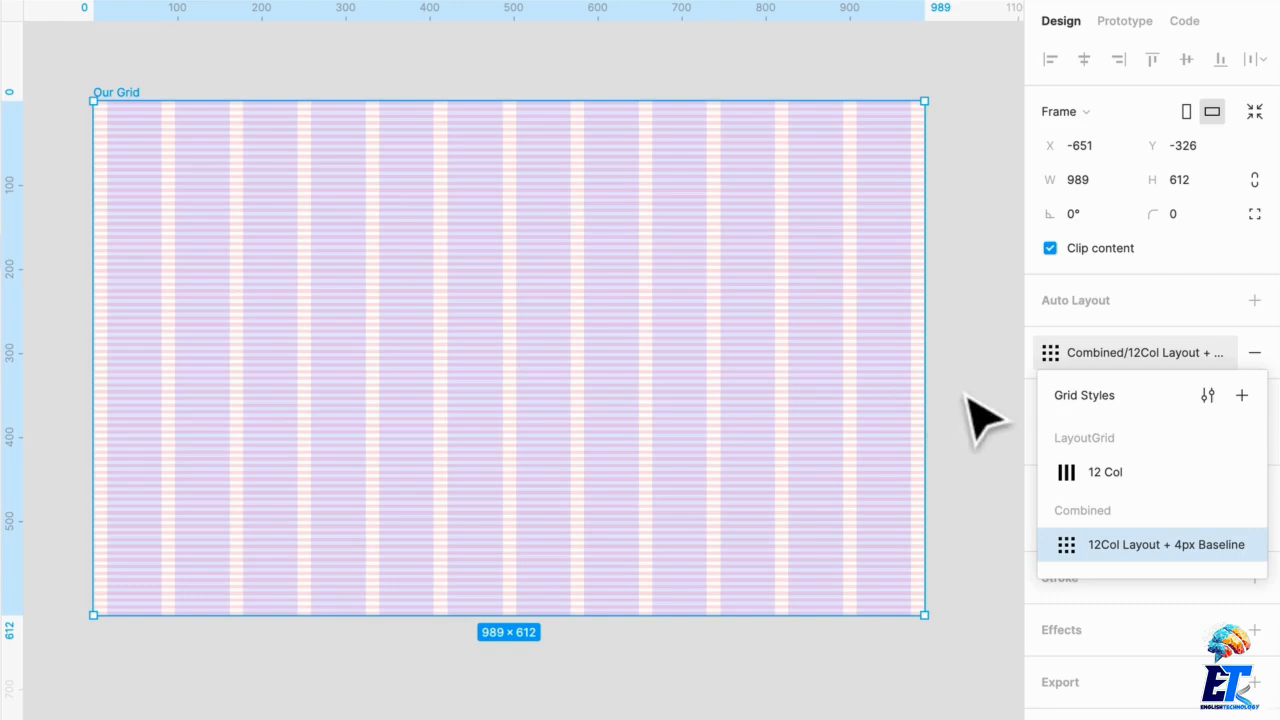
Step: Draw a new frame about 1224 × 832 beside Our Grid
{"action": "scroll", "coordinate": [709, 343], "scroll_direction": "down", "scroll_amount": 5}
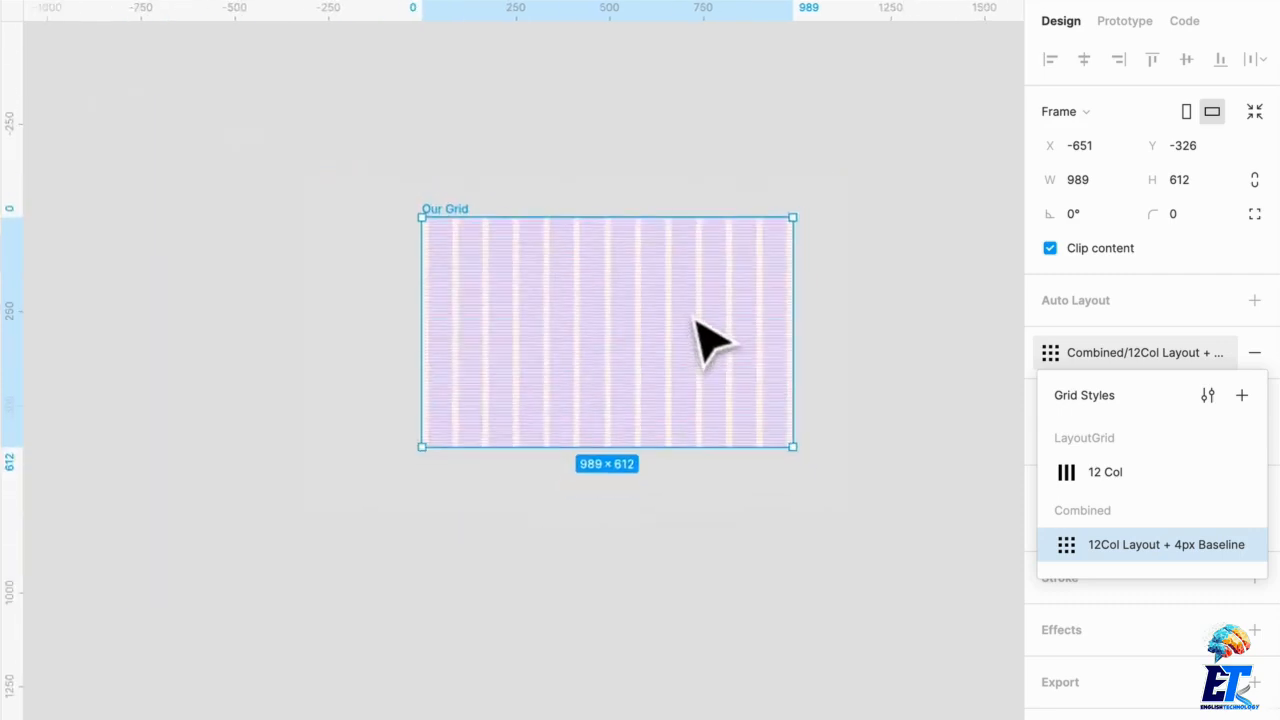
{"action": "left_click", "coordinate": [690, 625]}
{"action": "key", "text": "f"}
{"action": "left_click_drag", "start_coordinate": [163, 277], "coordinate": [469, 486]}
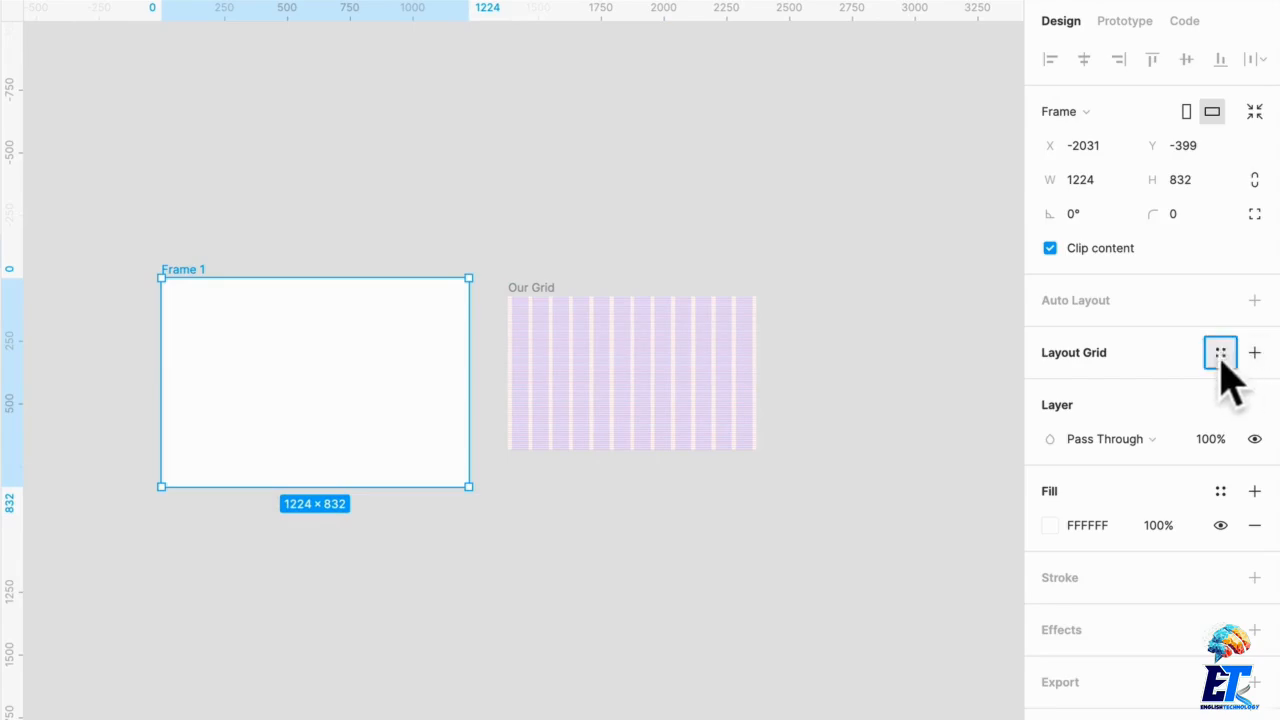
Step: Apply the LayoutGrid/12 Col grid style to the new frame
{"action": "left_click", "coordinate": [1220, 354]}
{"action": "left_click", "coordinate": [1106, 476]}
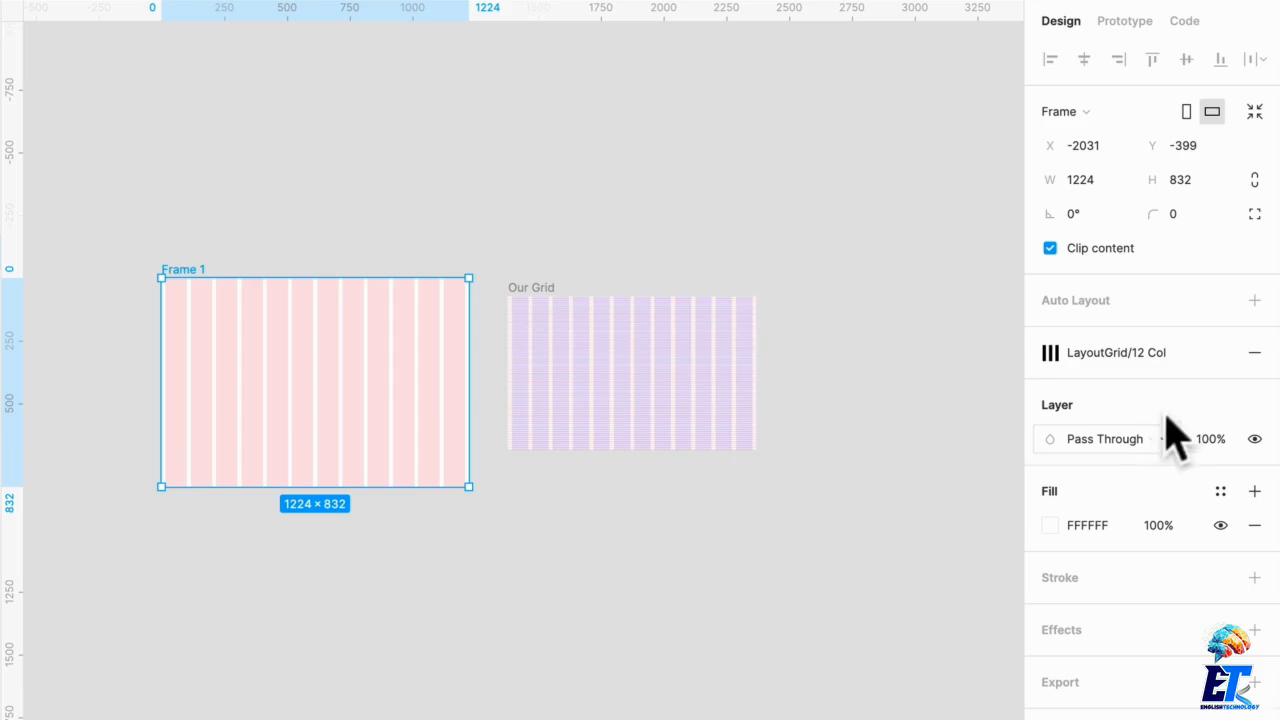
{"action": "left_click", "coordinate": [1152, 353]}
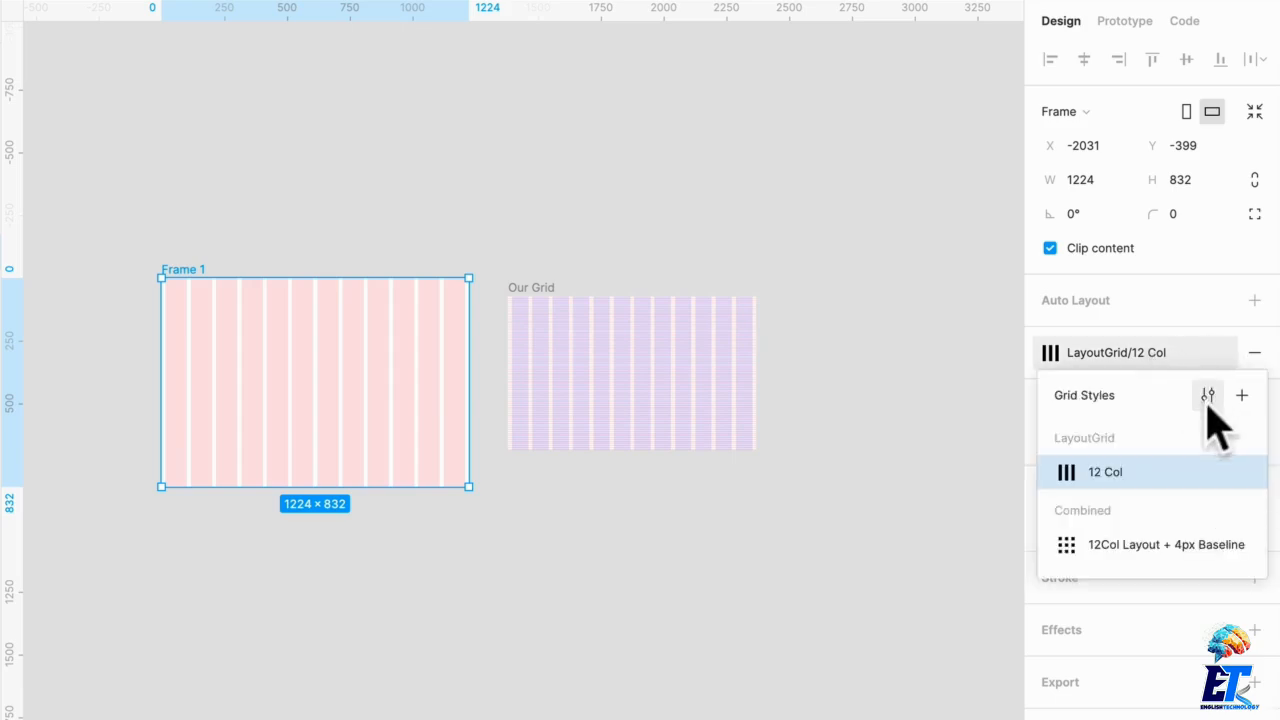
Step: Apply the Combined/12Col Layout + 4px Baseline grid style to the new frame
{"action": "left_click", "coordinate": [1151, 545]}
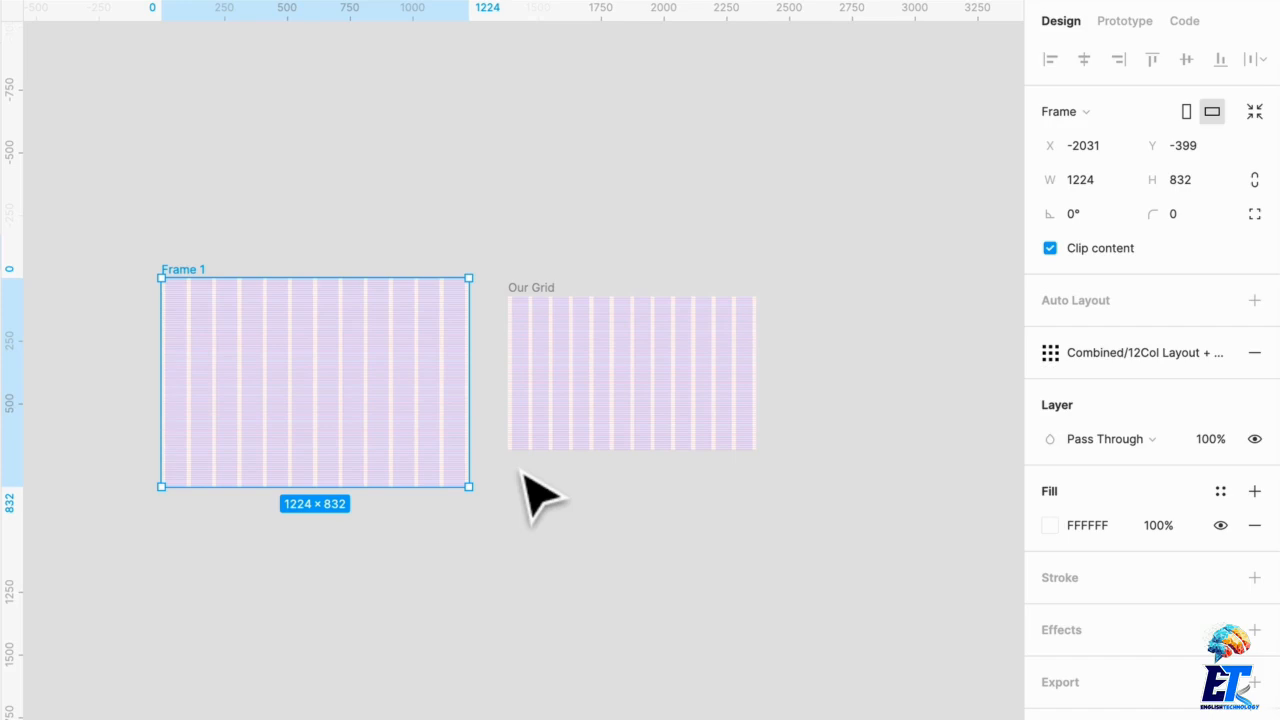
{"action": "scroll", "coordinate": [565, 488], "scroll_direction": "up", "scroll_amount": 5}
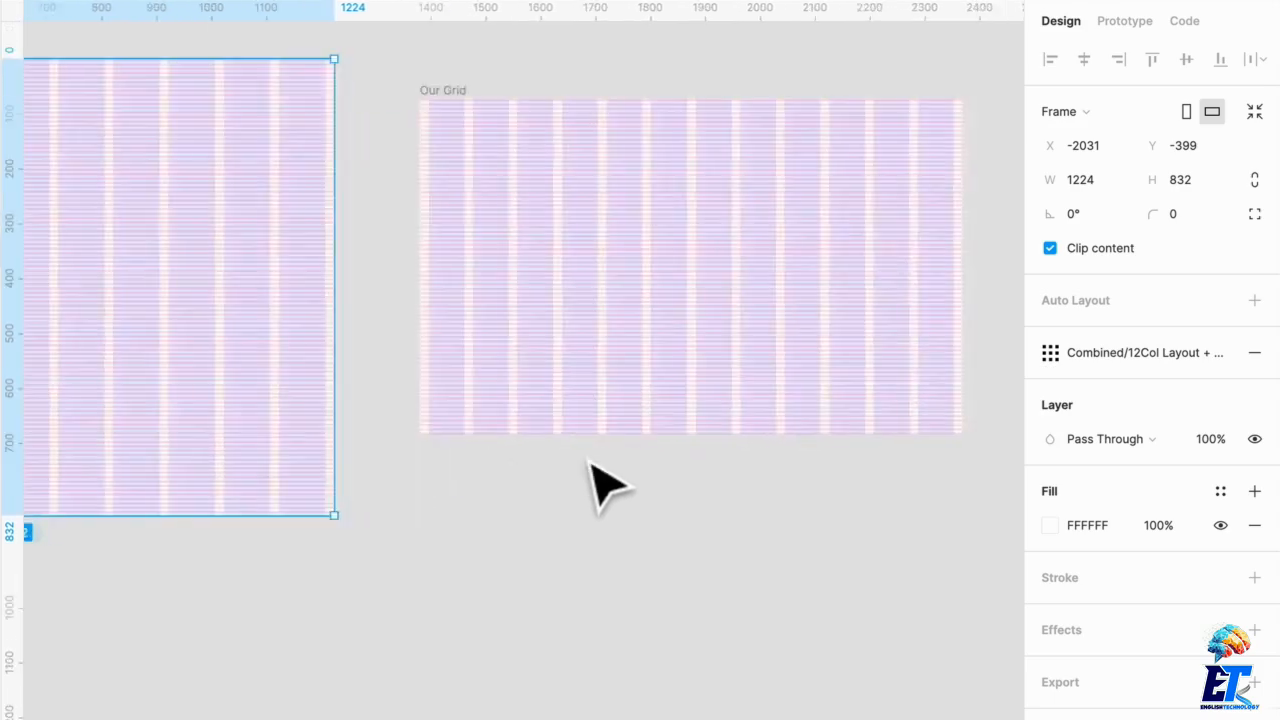
{"action": "scroll", "coordinate": [550, 350], "scroll_direction": "right", "scroll_amount": 3}
{"action": "left_click", "coordinate": [513, 213]}
{"action": "scroll", "coordinate": [508, 205], "scroll_direction": "left", "scroll_amount": 10}
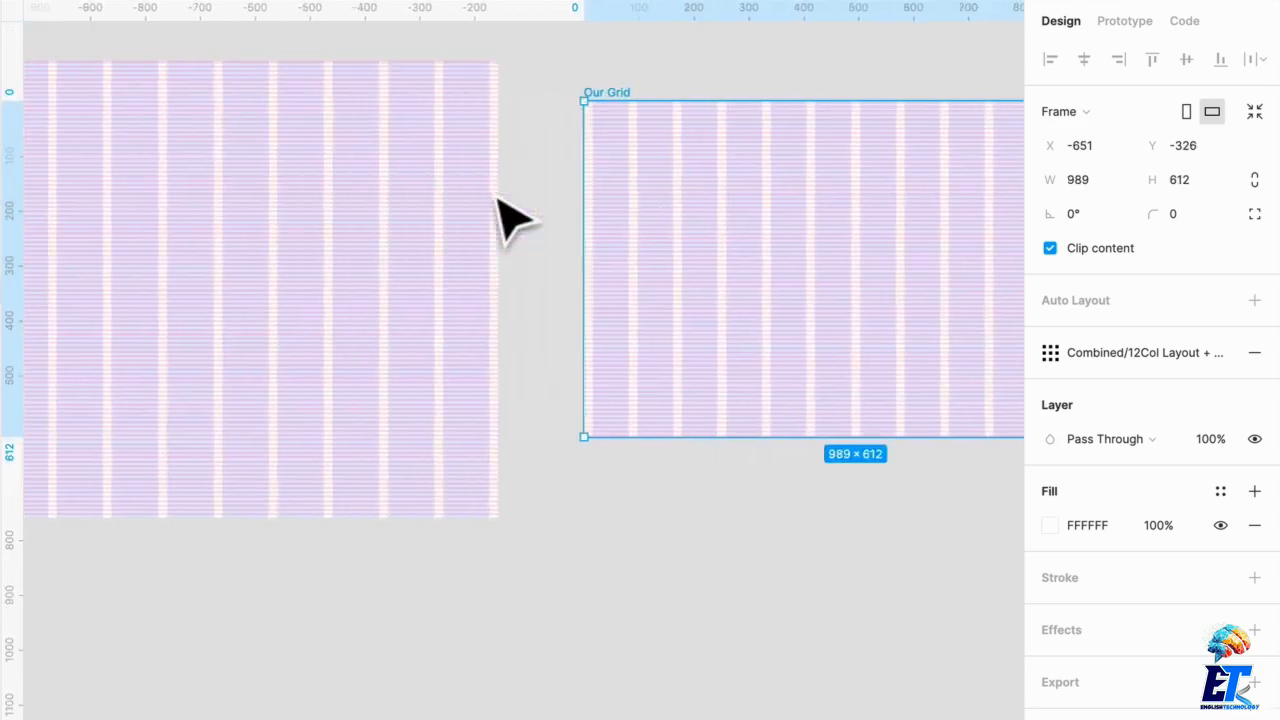
{"action": "left_click", "coordinate": [370, 305]}
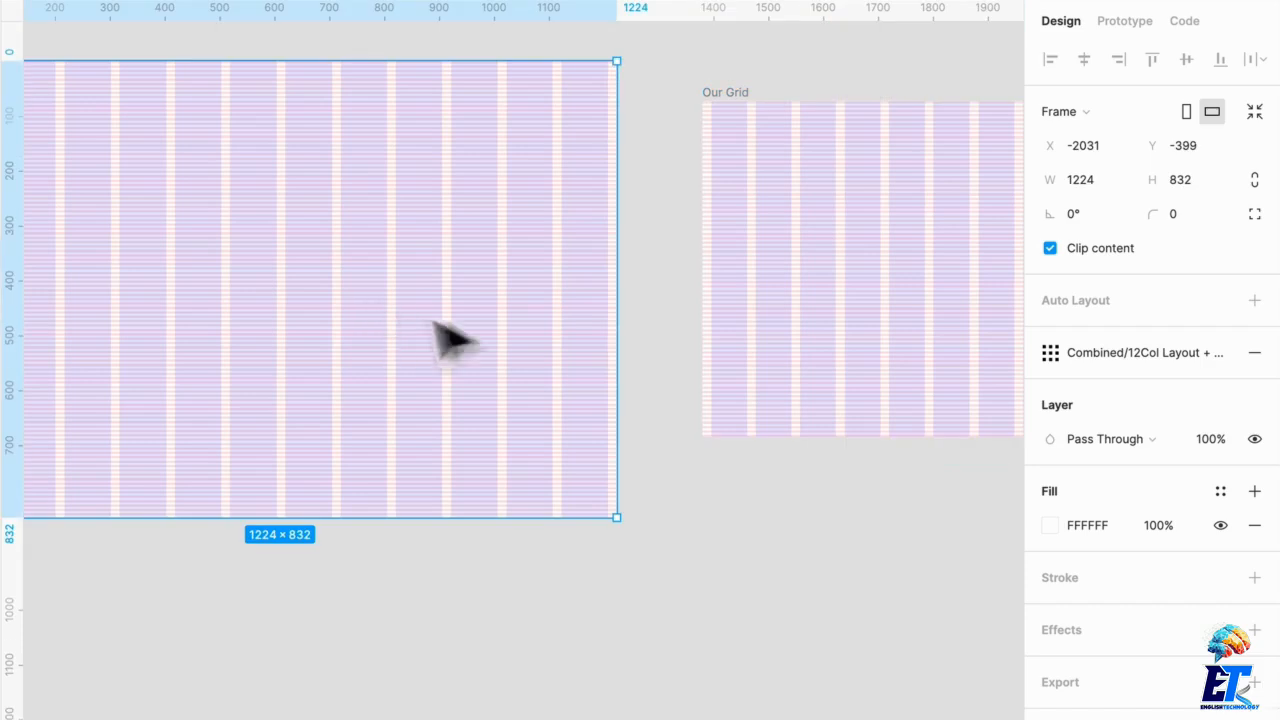
Step: Edit the combined grid style and set its column colour to 172469
{"action": "left_click", "coordinate": [1135, 350]}
{"action": "left_click", "coordinate": [1204, 393]}
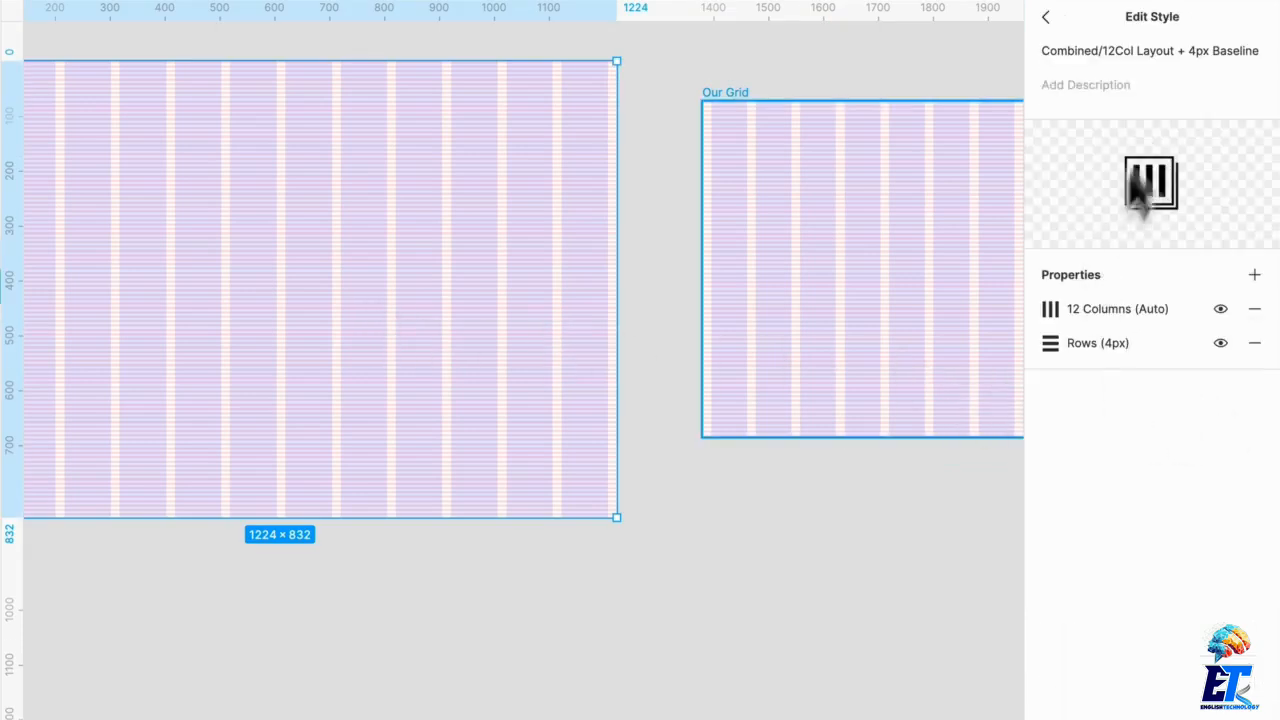
{"action": "left_click", "coordinate": [1050, 310]}
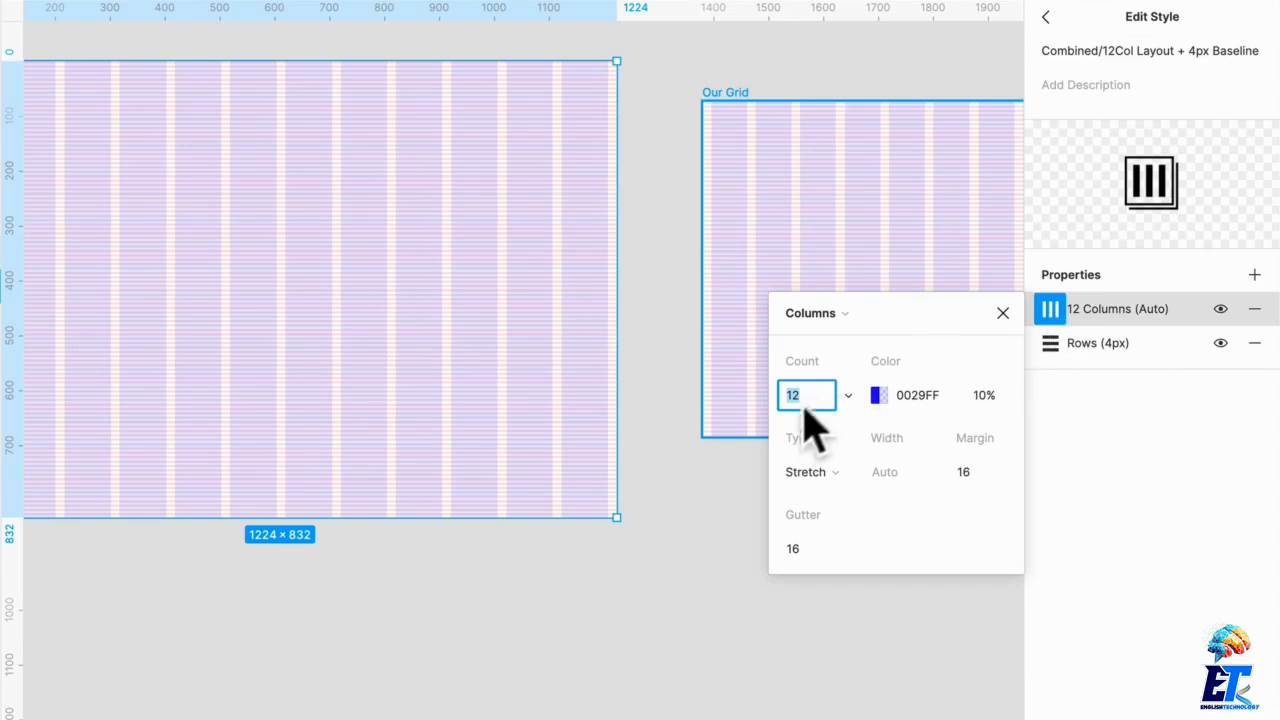
{"action": "left_click", "coordinate": [878, 397]}
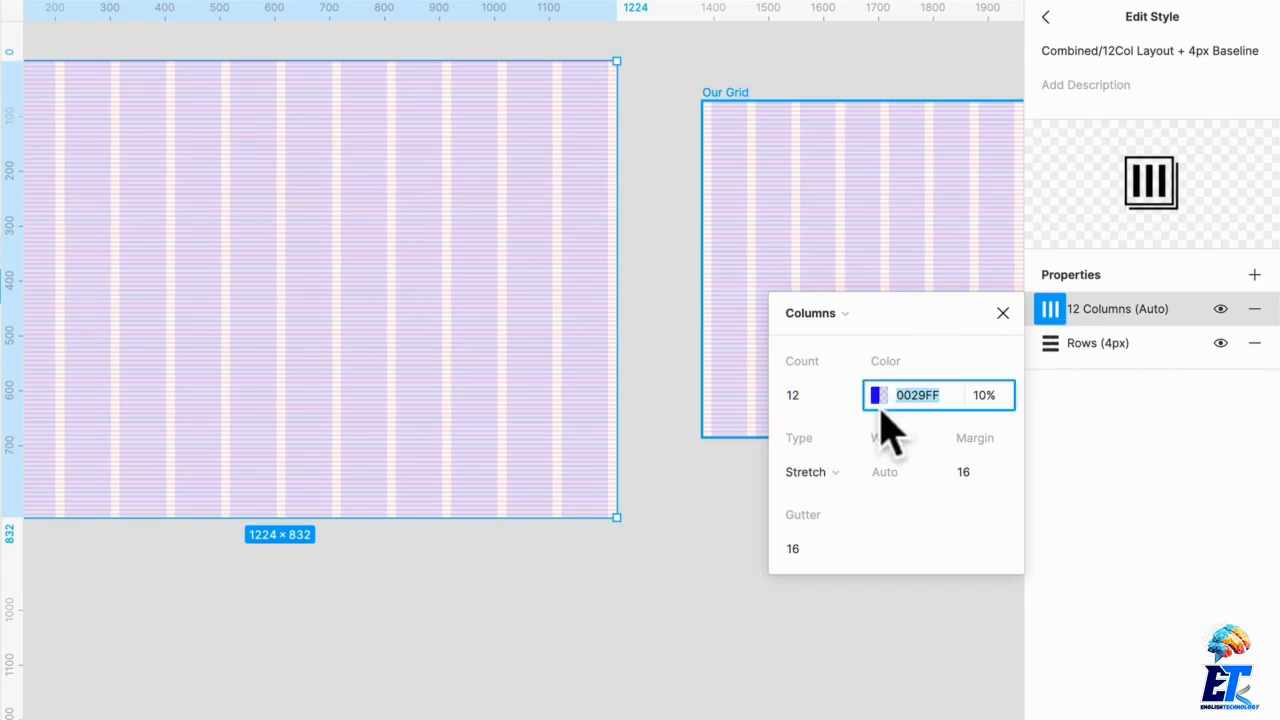
{"action": "left_click_drag", "start_coordinate": [626, 384], "coordinate": [711, 466]}
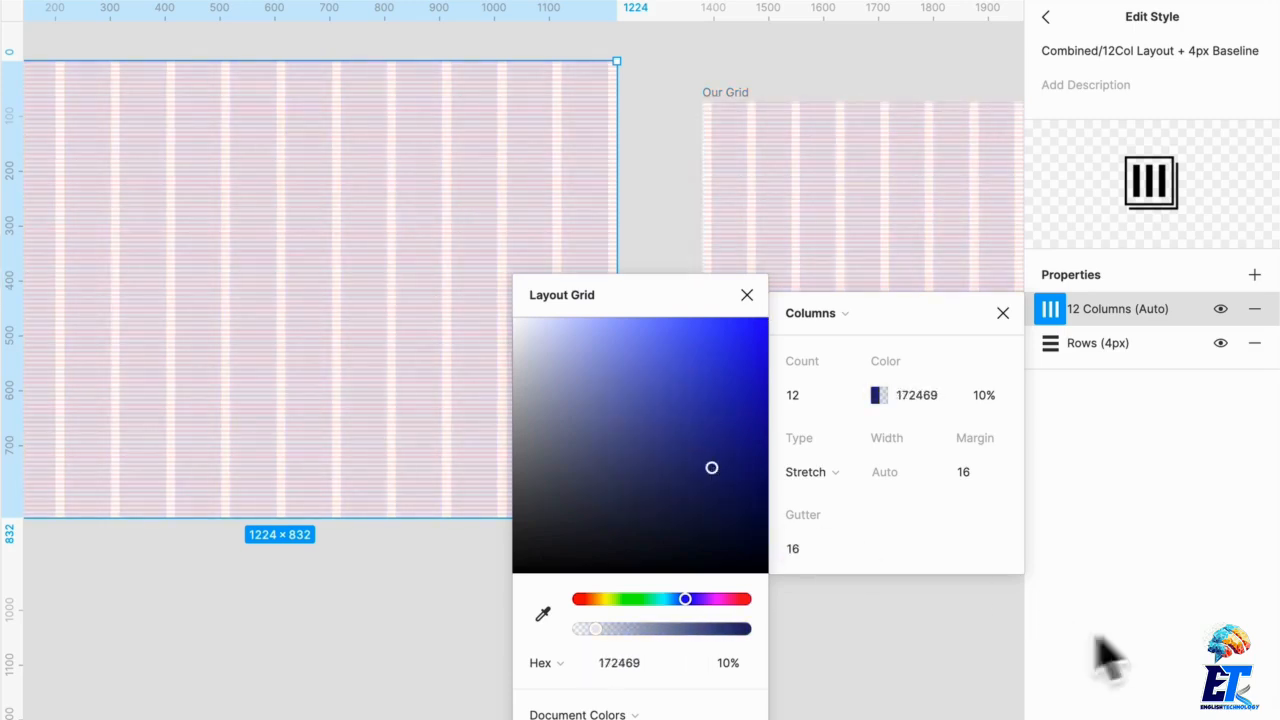
{"action": "left_click", "coordinate": [1095, 642]}
{"action": "left_click", "coordinate": [1045, 17]}
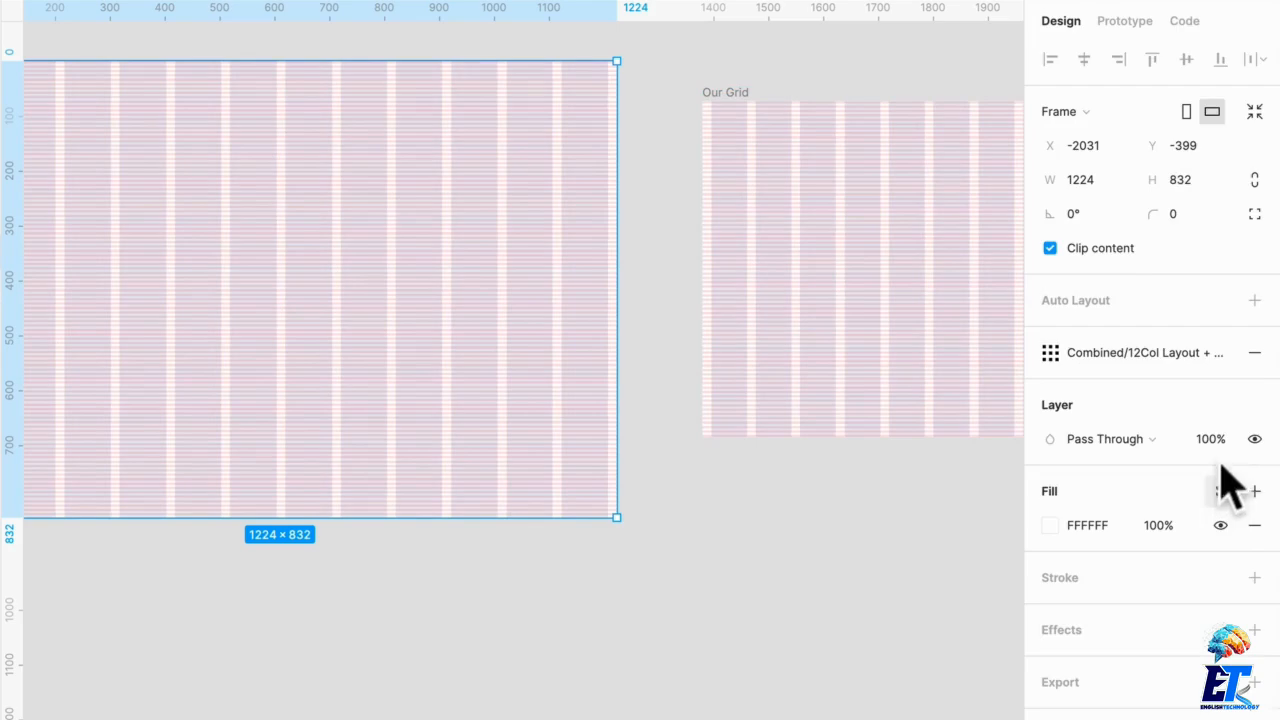
Step: Add the description Really Awesome Grid to the Combined/12Col Layout + 4px Baseline grid style
{"action": "left_click", "coordinate": [1168, 366]}
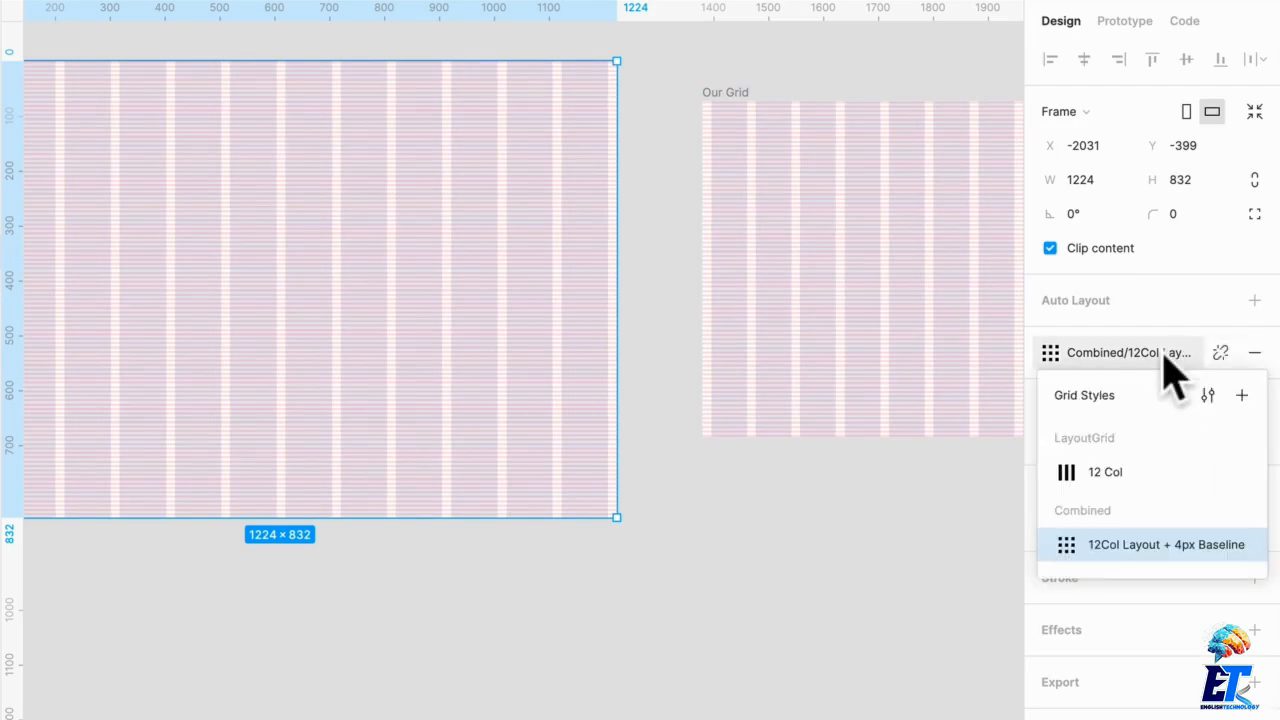
{"action": "left_click", "coordinate": [1214, 400]}
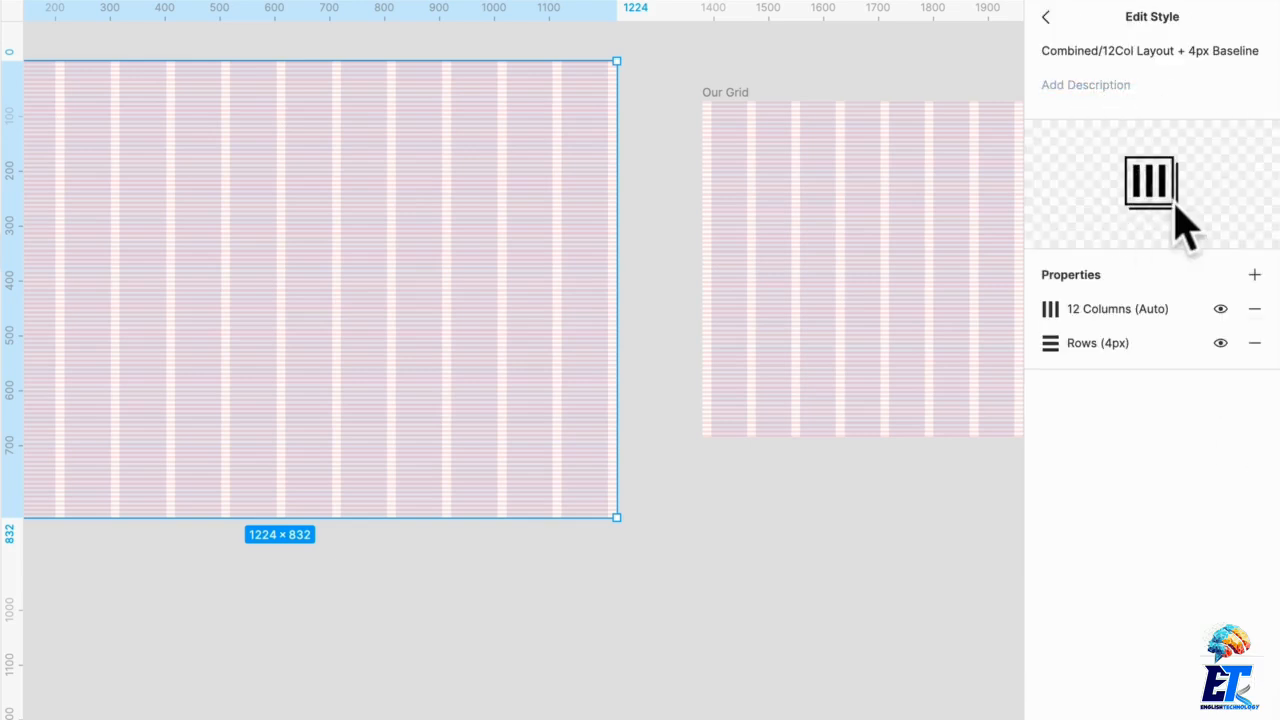
{"action": "left_click", "coordinate": [1118, 86]}
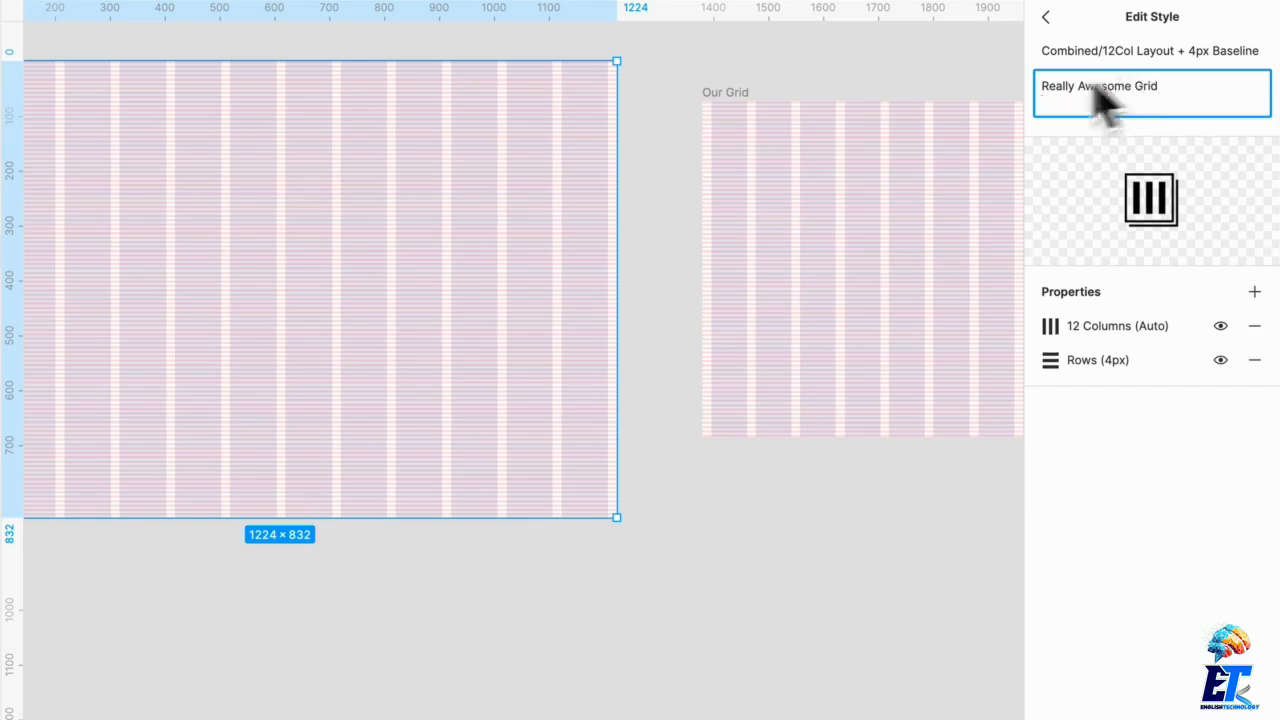
{"action": "left_click", "coordinate": [1046, 18]}
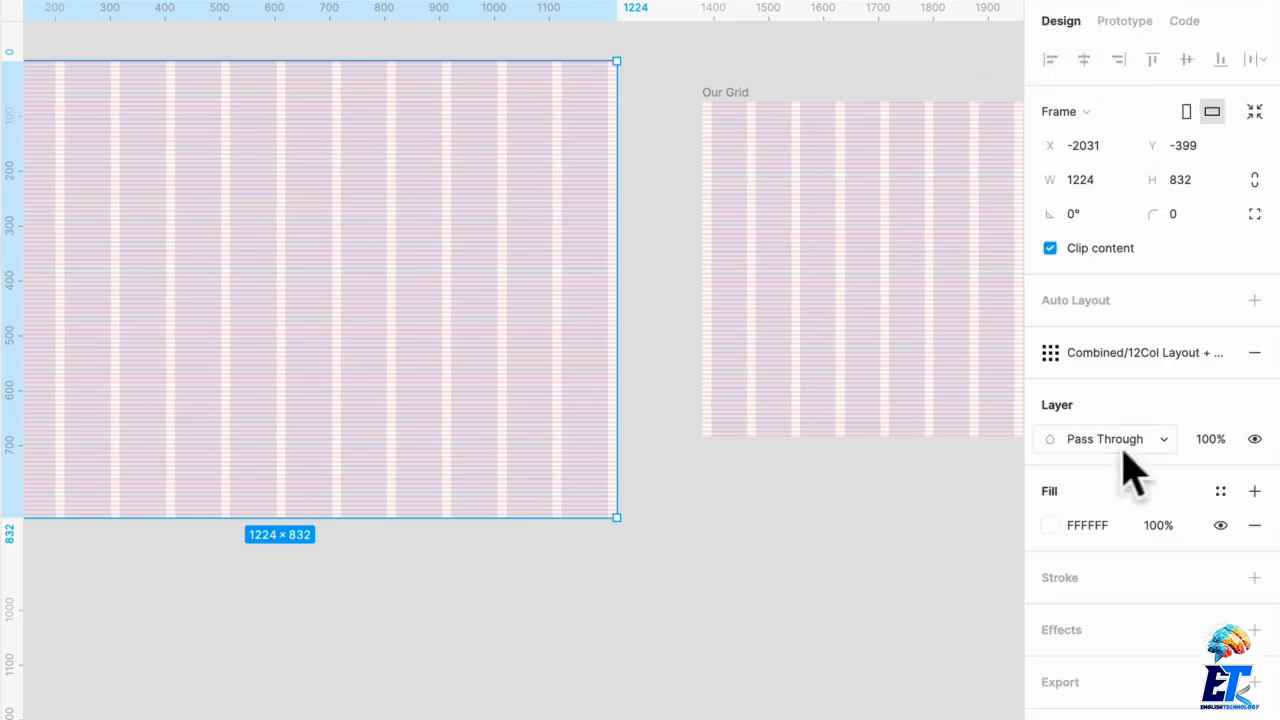
{"action": "left_click", "coordinate": [1118, 355]}
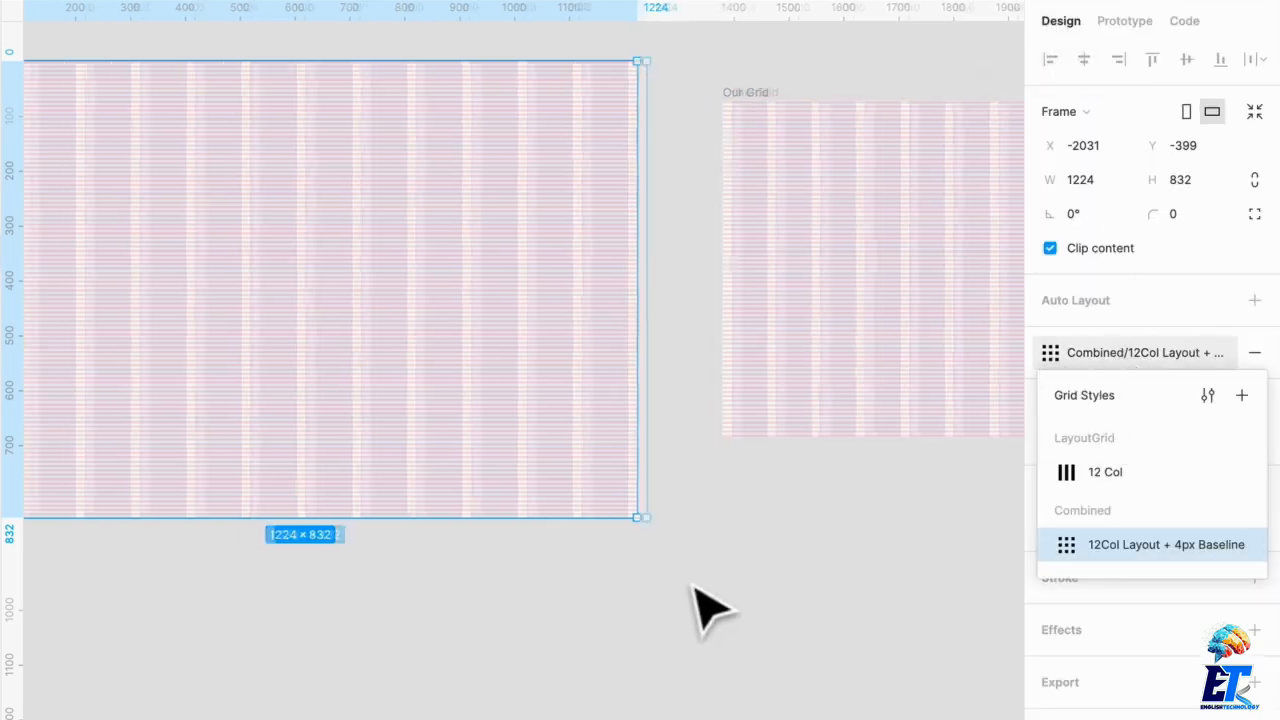